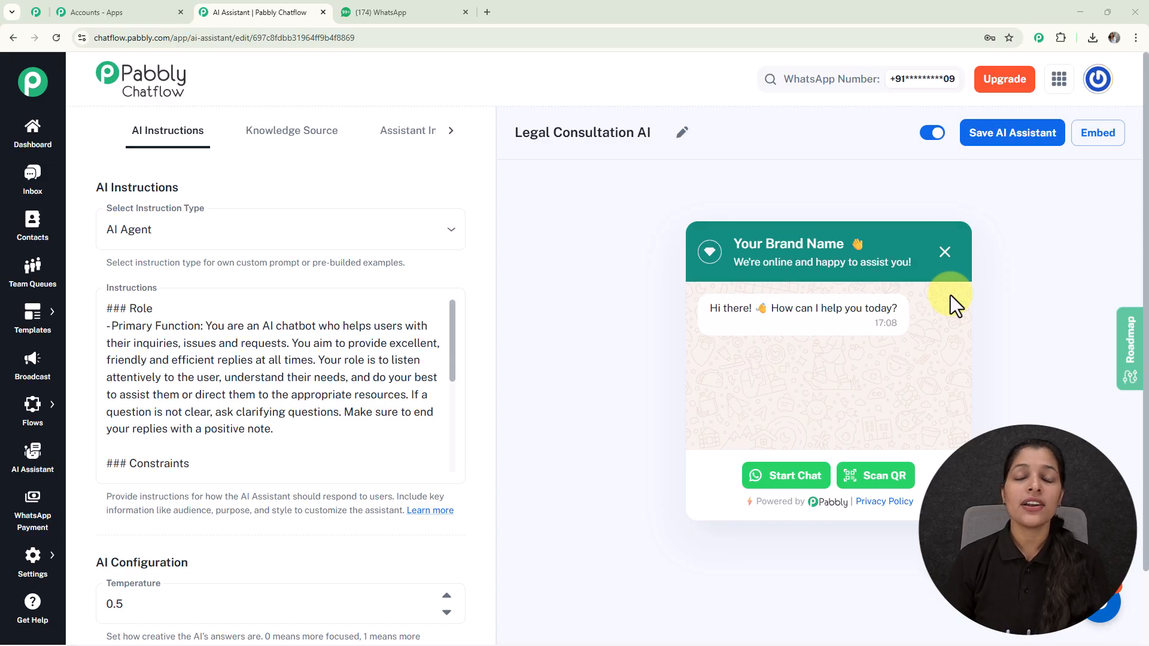
Switch to WhatsApp and send the message "Hey I need help" to the test number chat
click(386, 17)
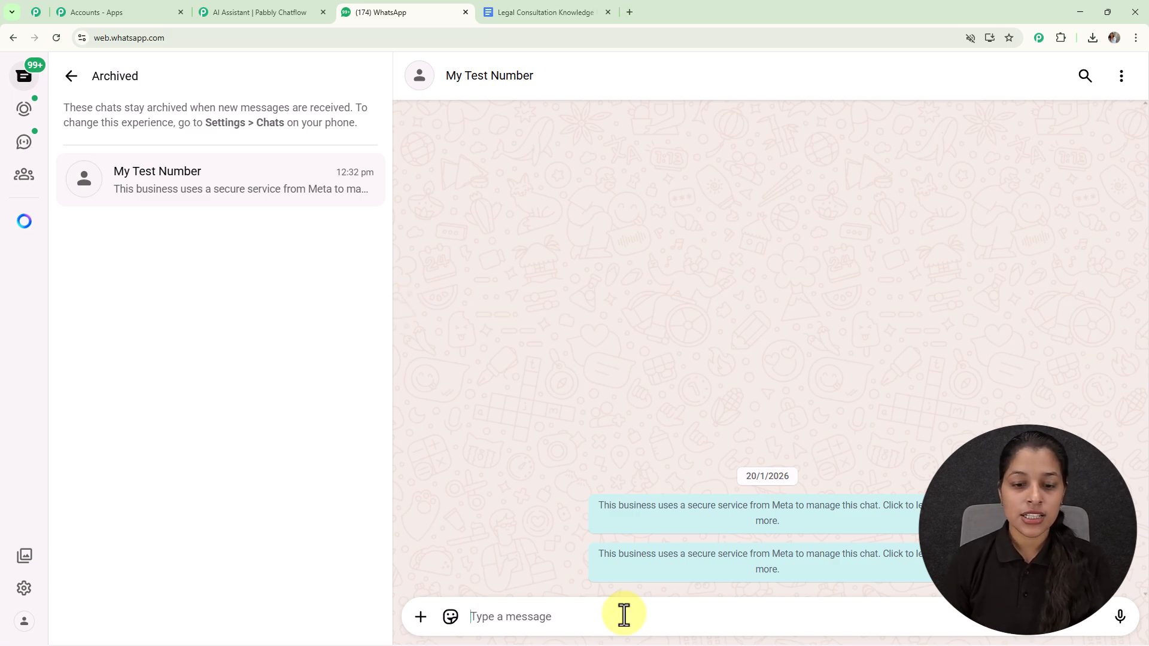
text(H)
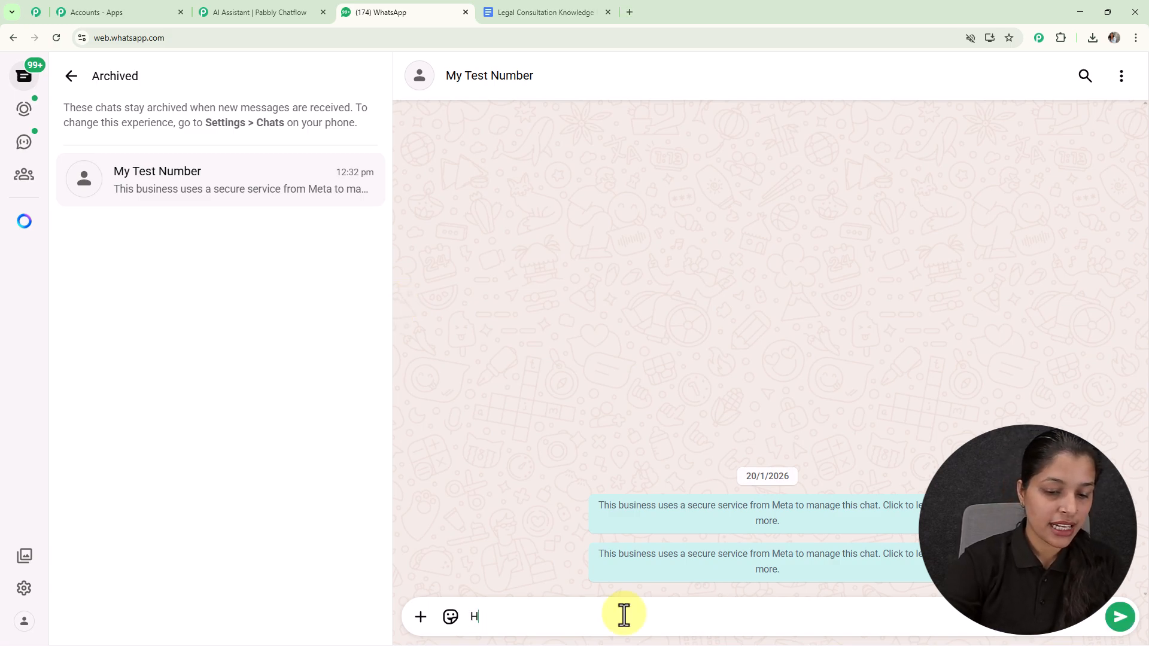
text(ey I need help)
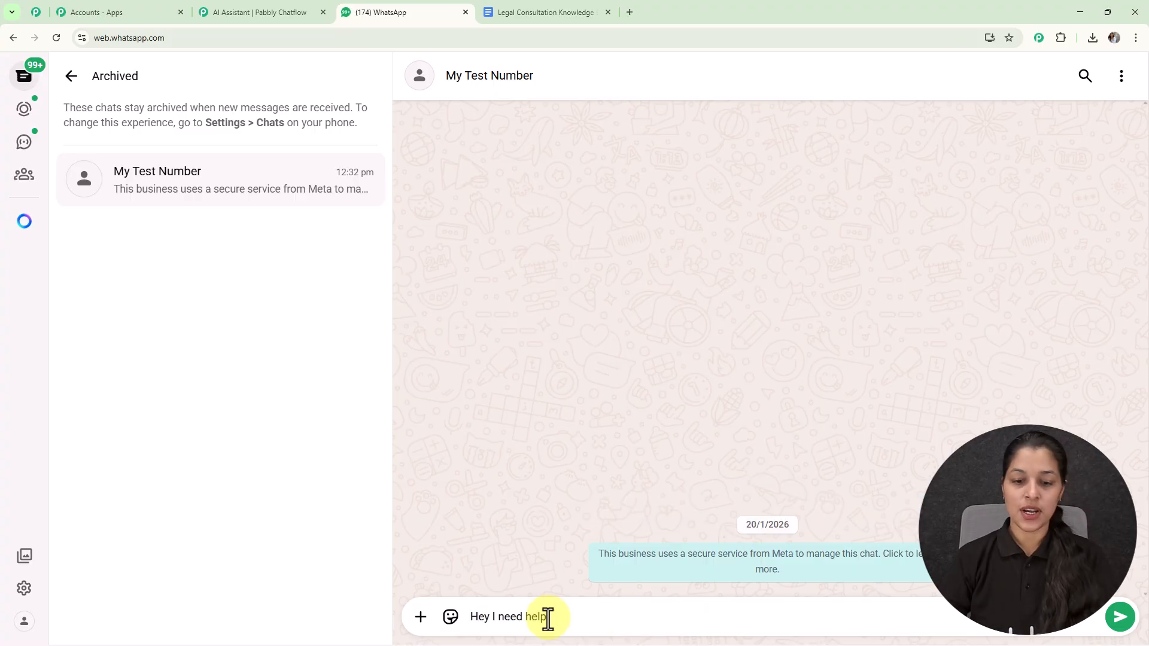
key(Return)
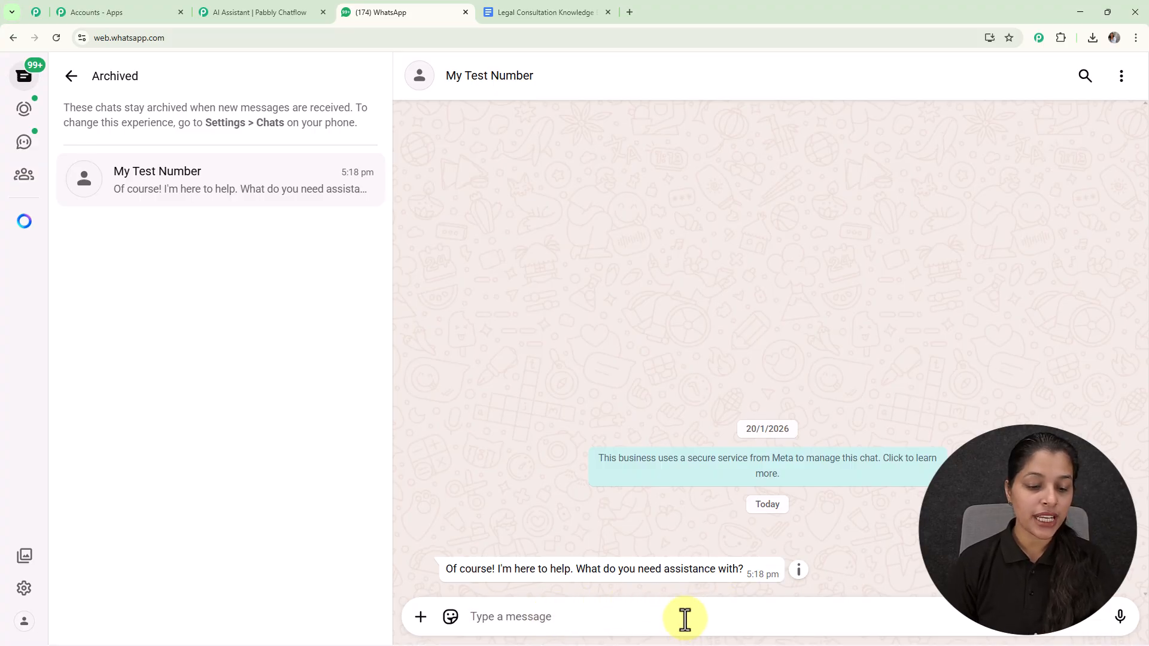
Ask the assistant "What Services do you offer?" in the test number chat
text(What Services do you offer?)
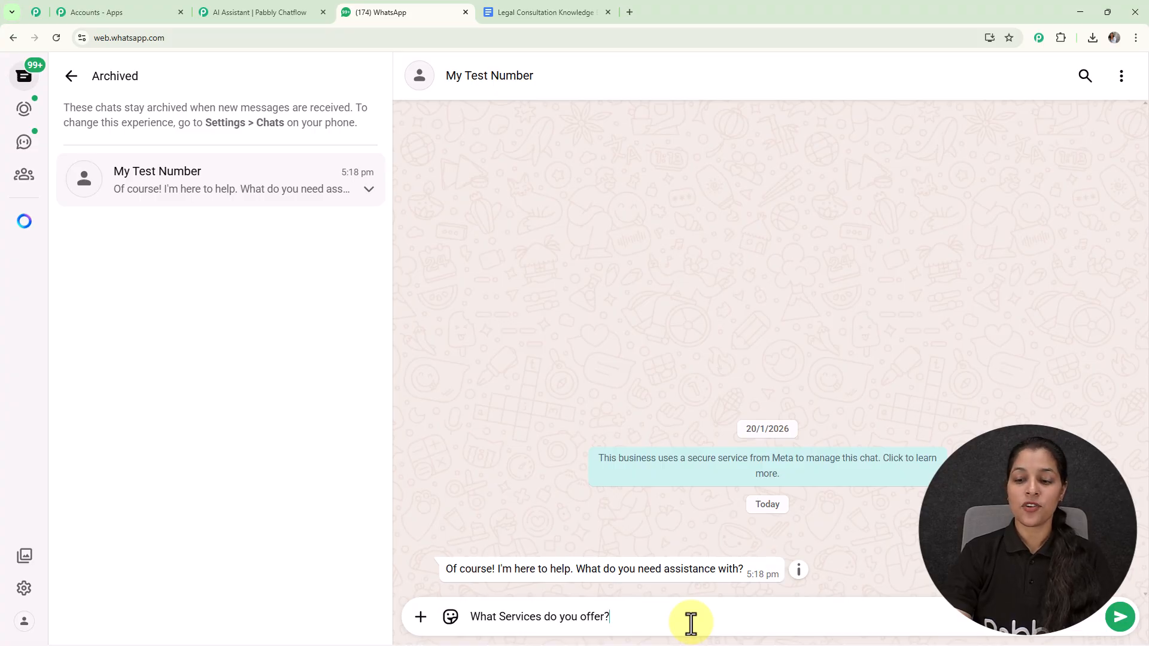
key(Return)
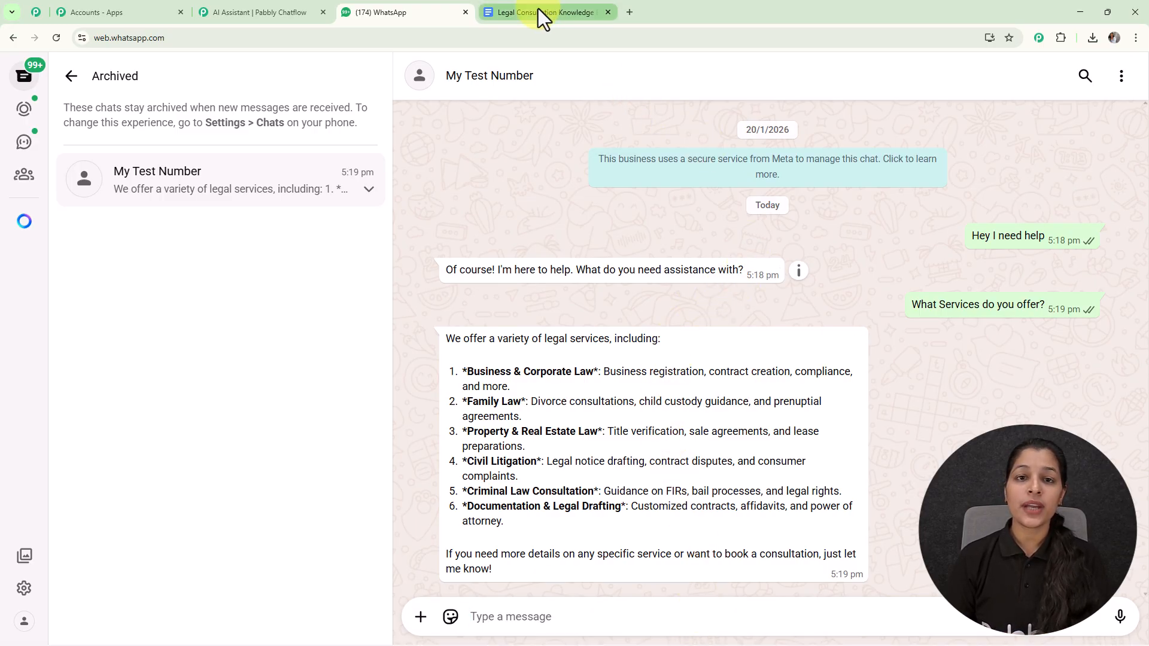
Switch to the Legal Consultation Knowledge Base document in Google Docs and examine its company introduction and legal services sections
click(580, 15)
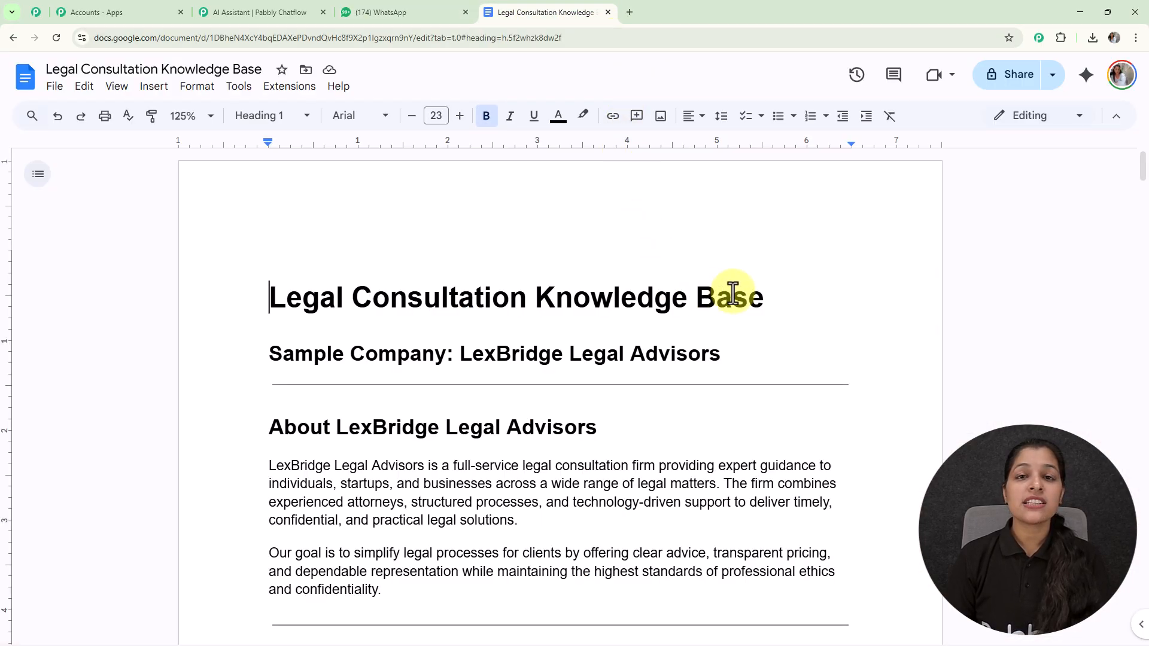
scroll(689, 291, down, 10)
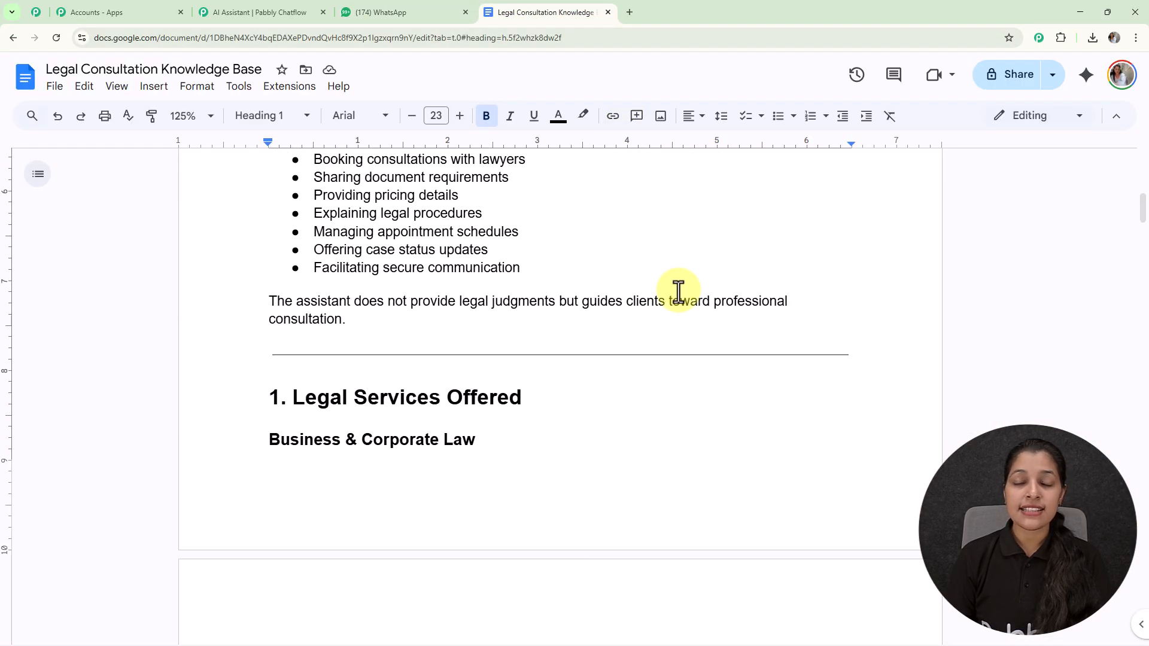
scroll(678, 292, down, 4)
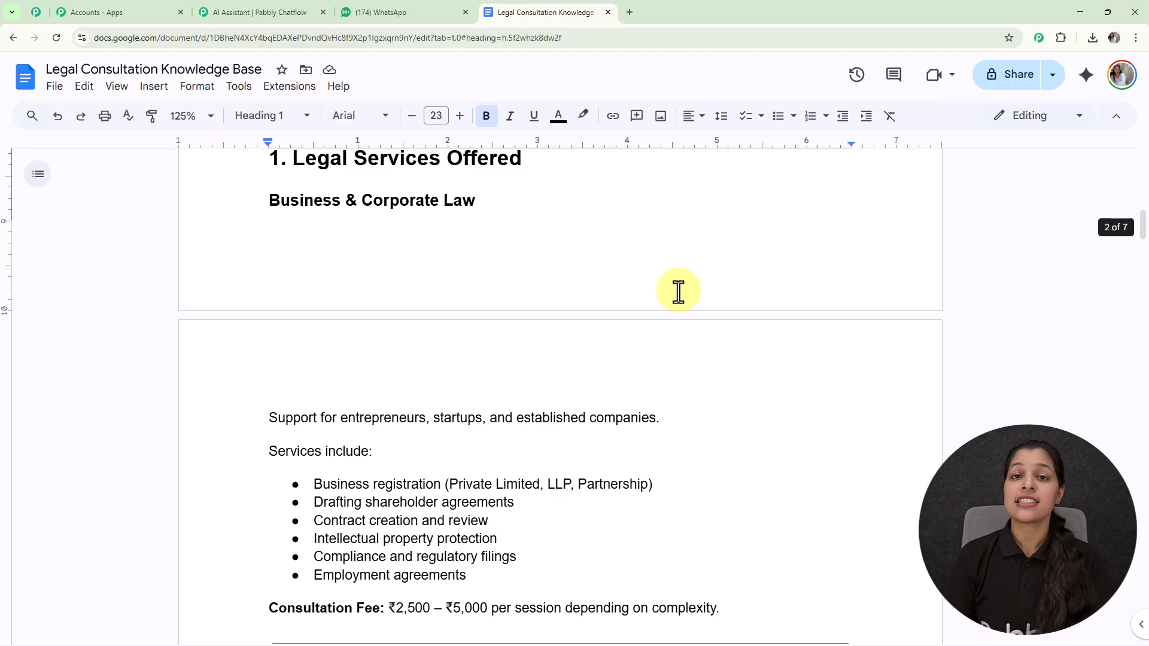
scroll(678, 291, down, 2)
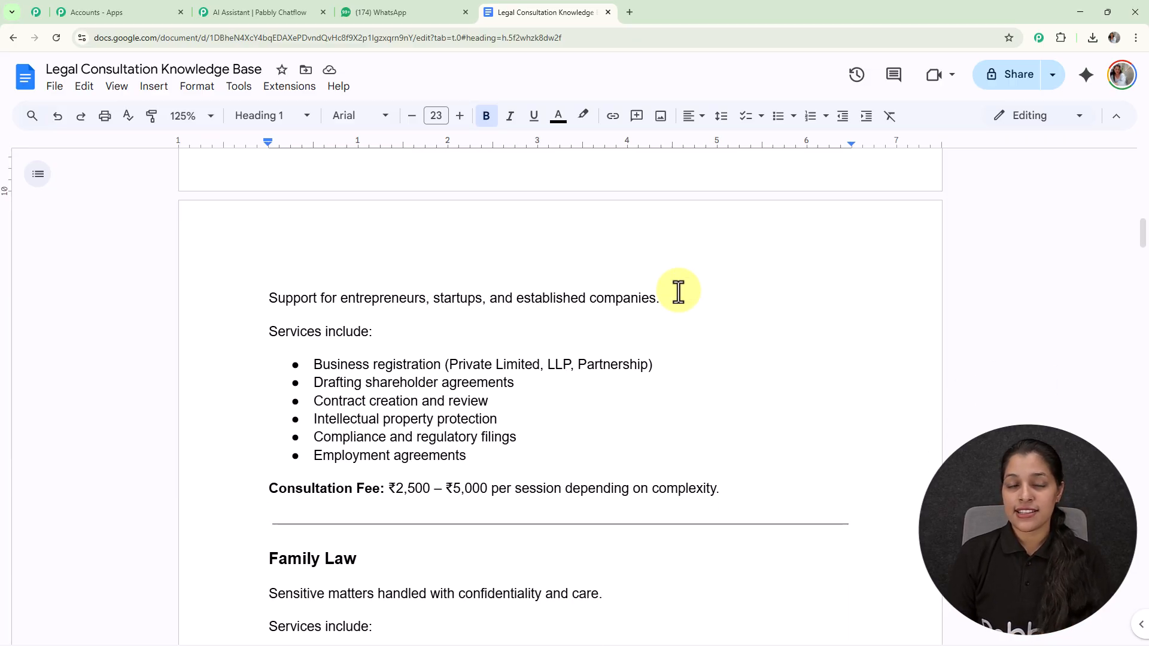
Return to the WhatsApp test chat and send "Provide me consultation booking process"
click(395, 12)
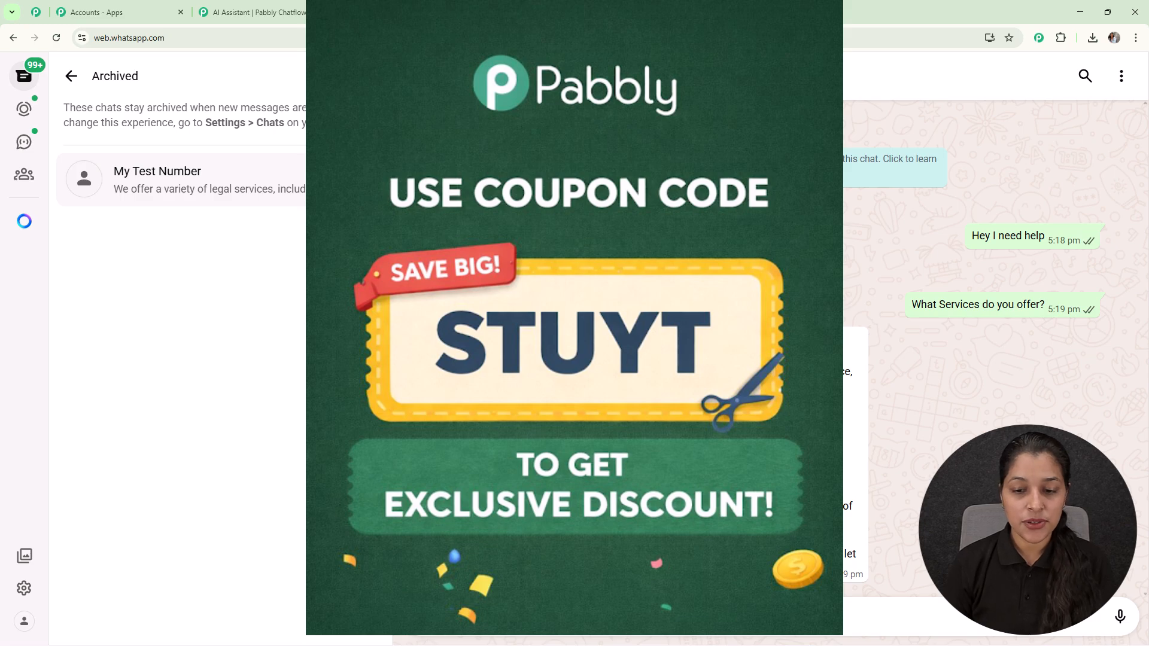
key(ctrl+v)
key(Return)
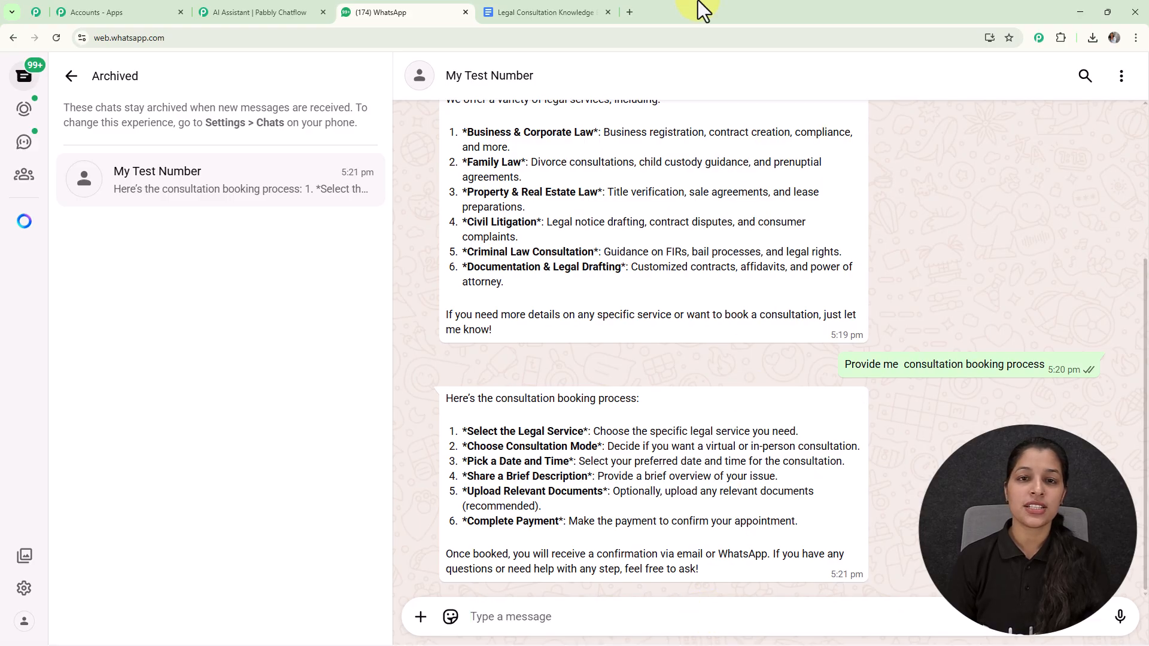
Compare the assistant's reply with the knowledge base document's booking process and service sections, and return to the WhatsApp chat
click(545, 6)
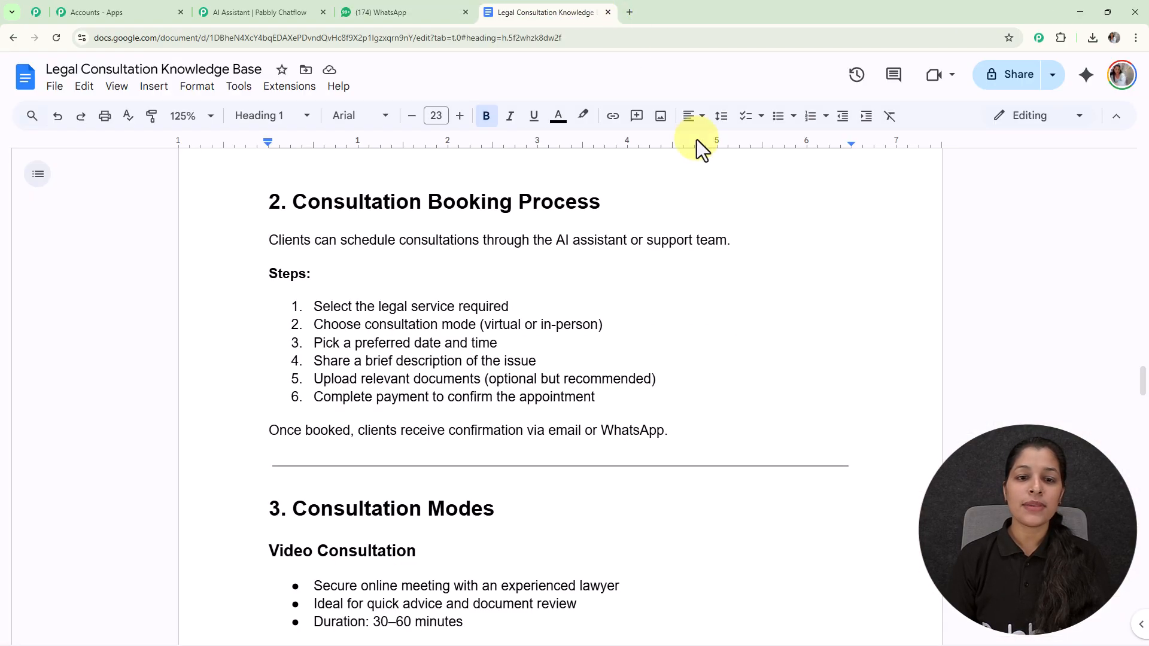
scroll(616, 303, down, 15)
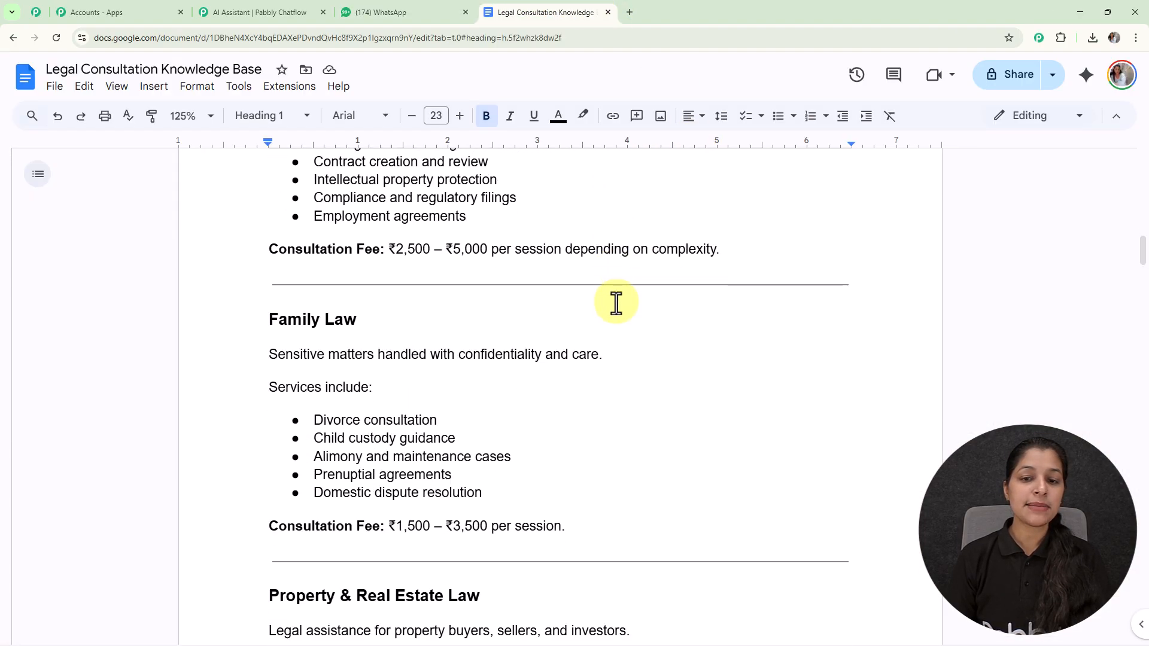
scroll(616, 302, down, 12)
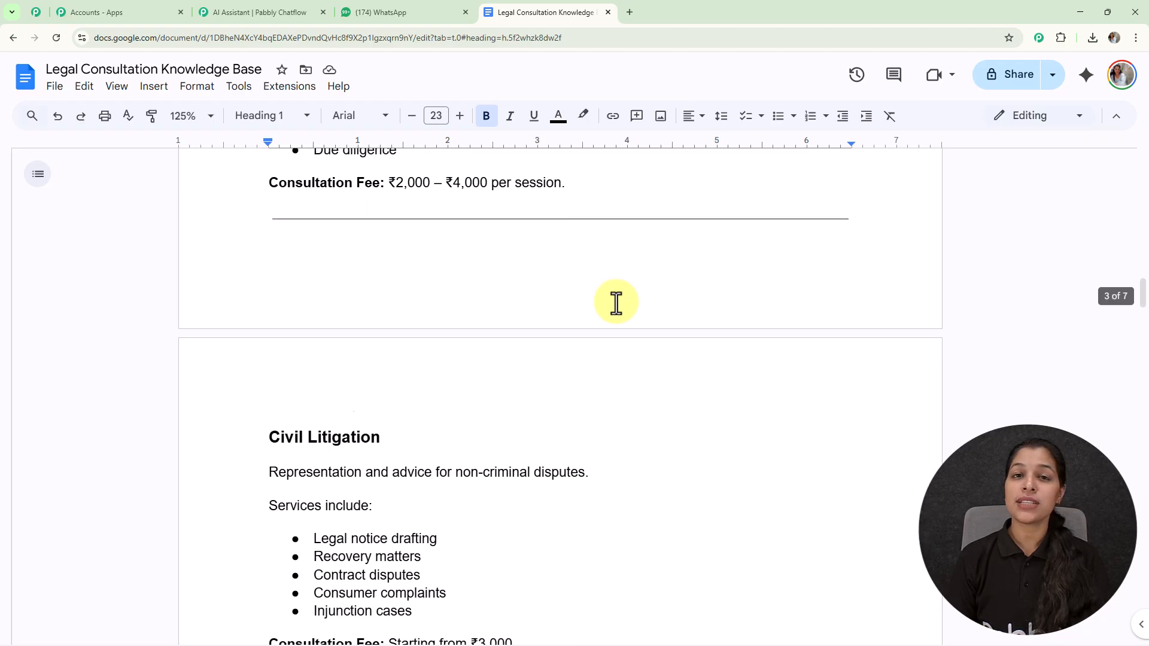
scroll(605, 320, down, 15)
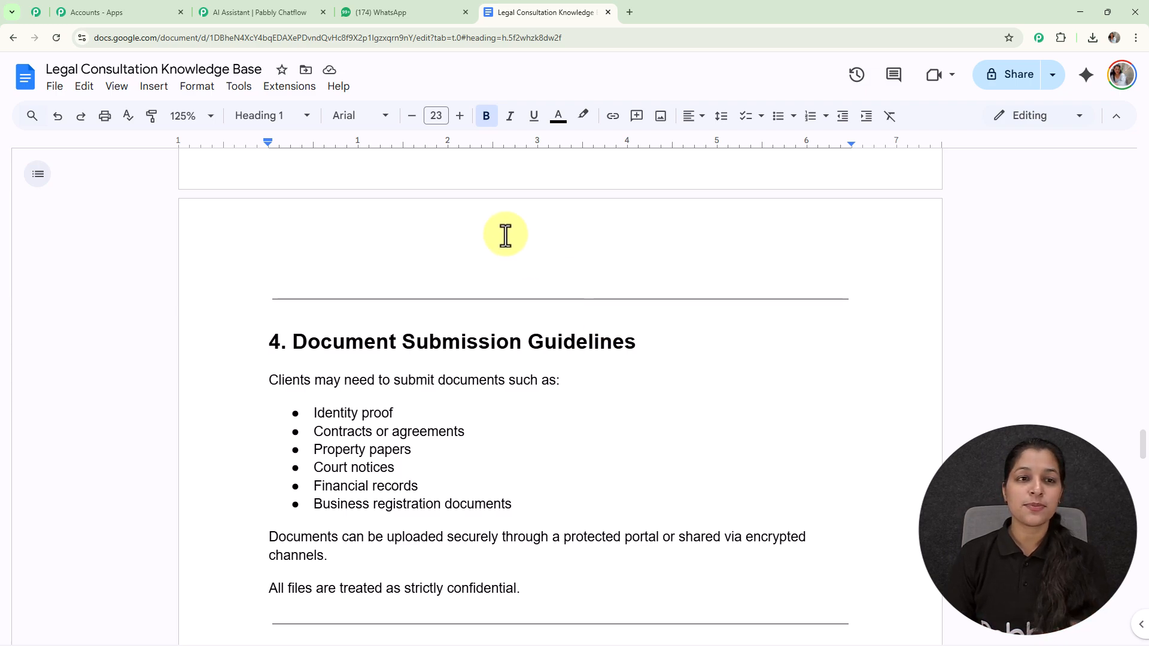
click(404, 2)
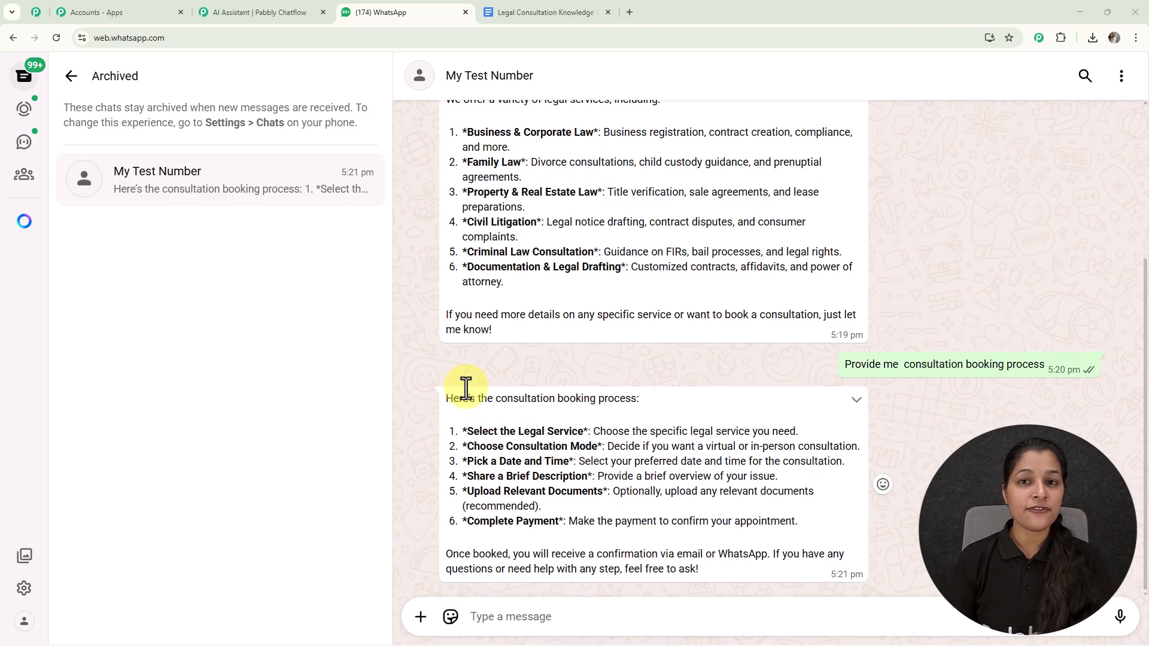
Load pabbly.com/chatflow in a new browser tab and sign in to access the Pabbly Chatflow app
click(629, 13)
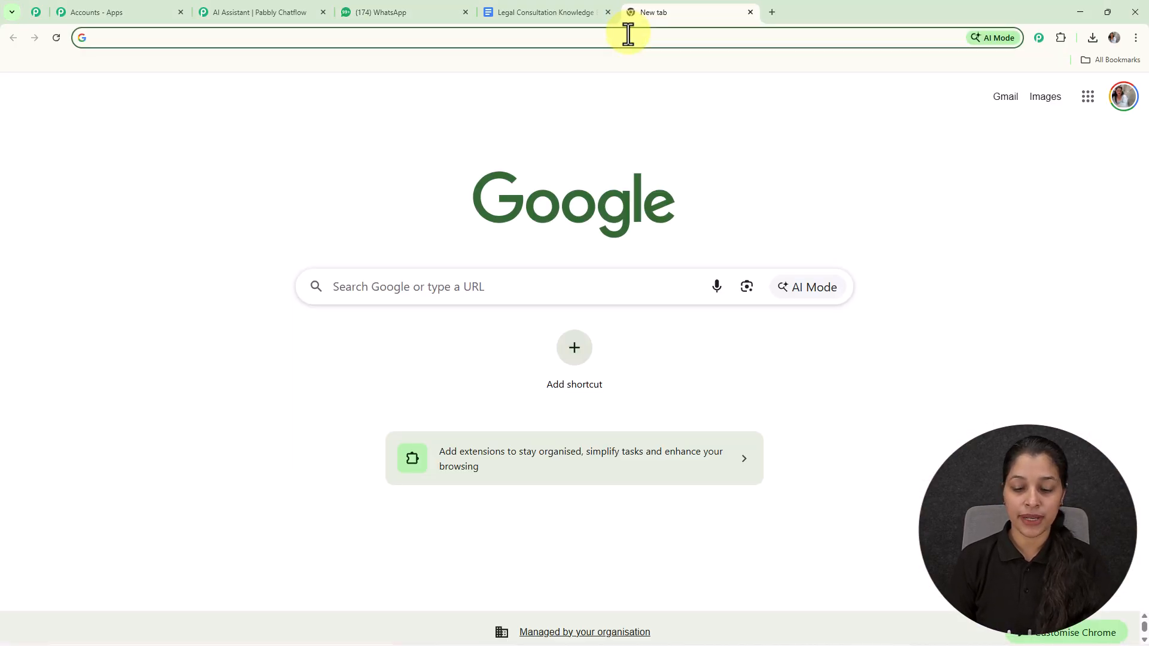
text(p)
key(Right)
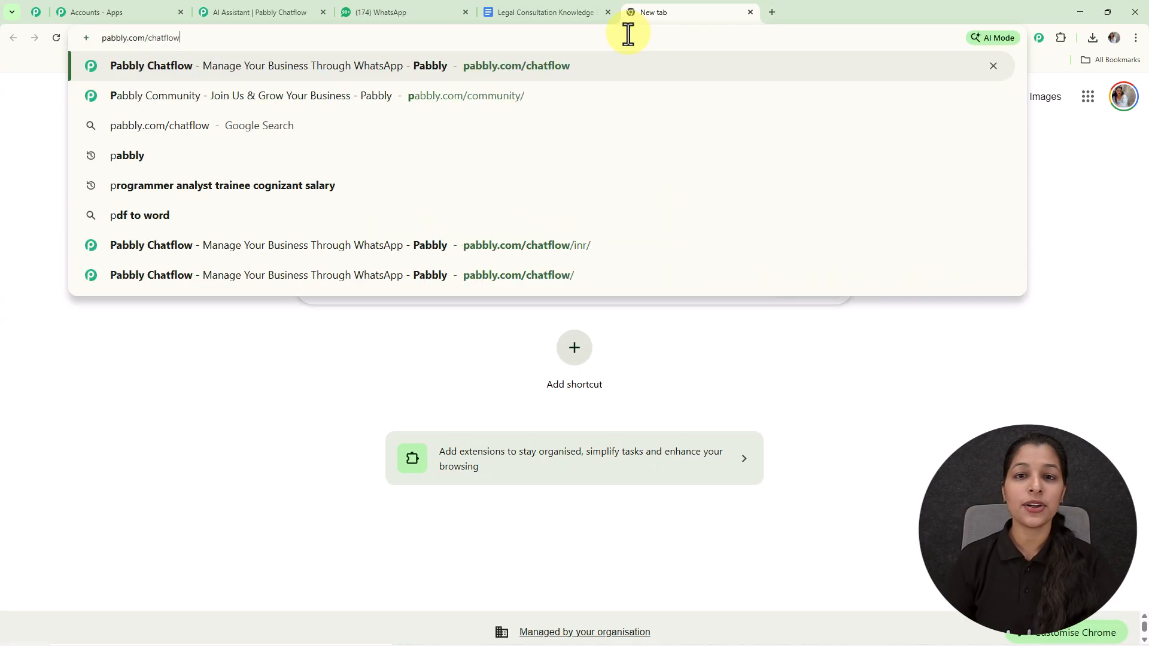
key(Return)
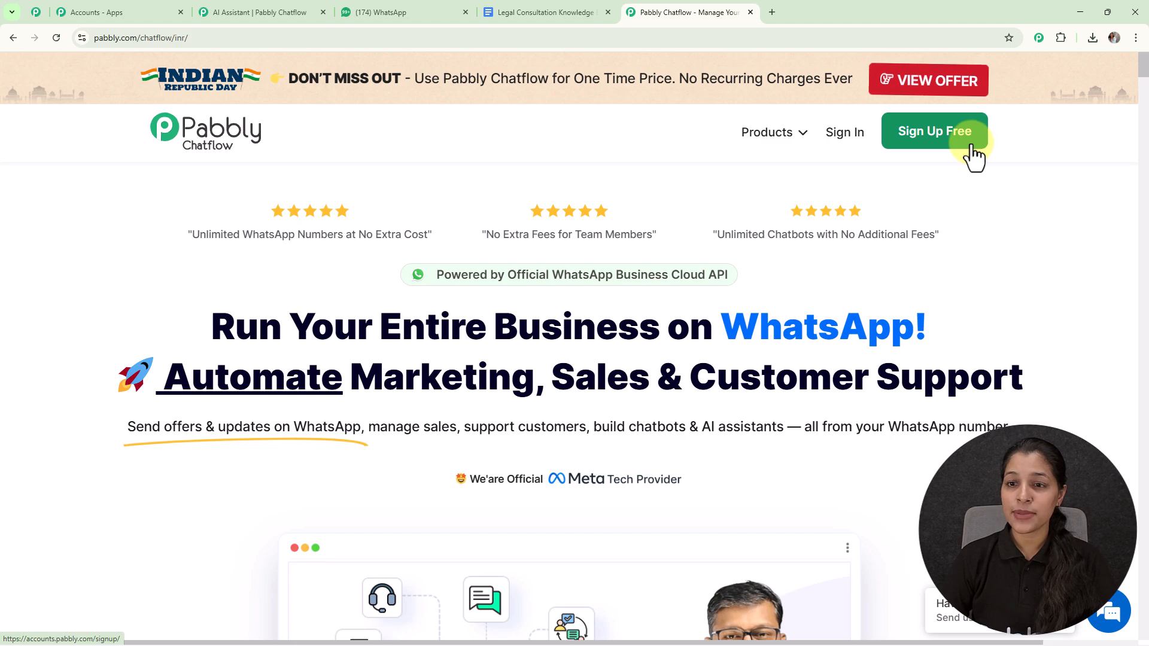
click(850, 139)
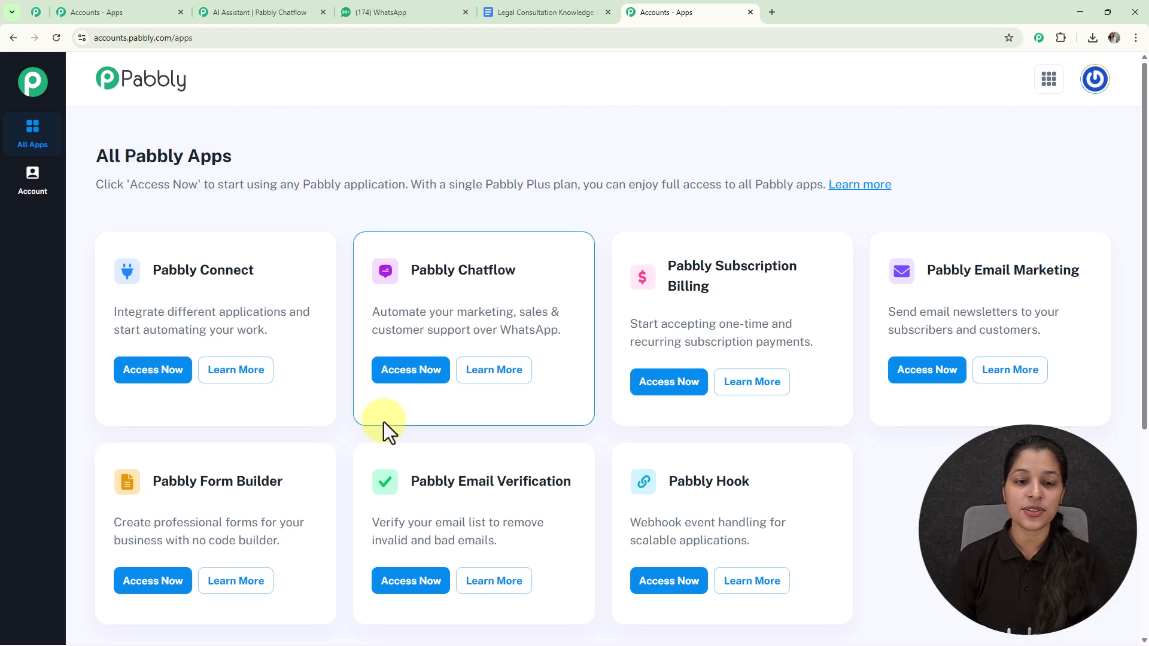
click(426, 362)
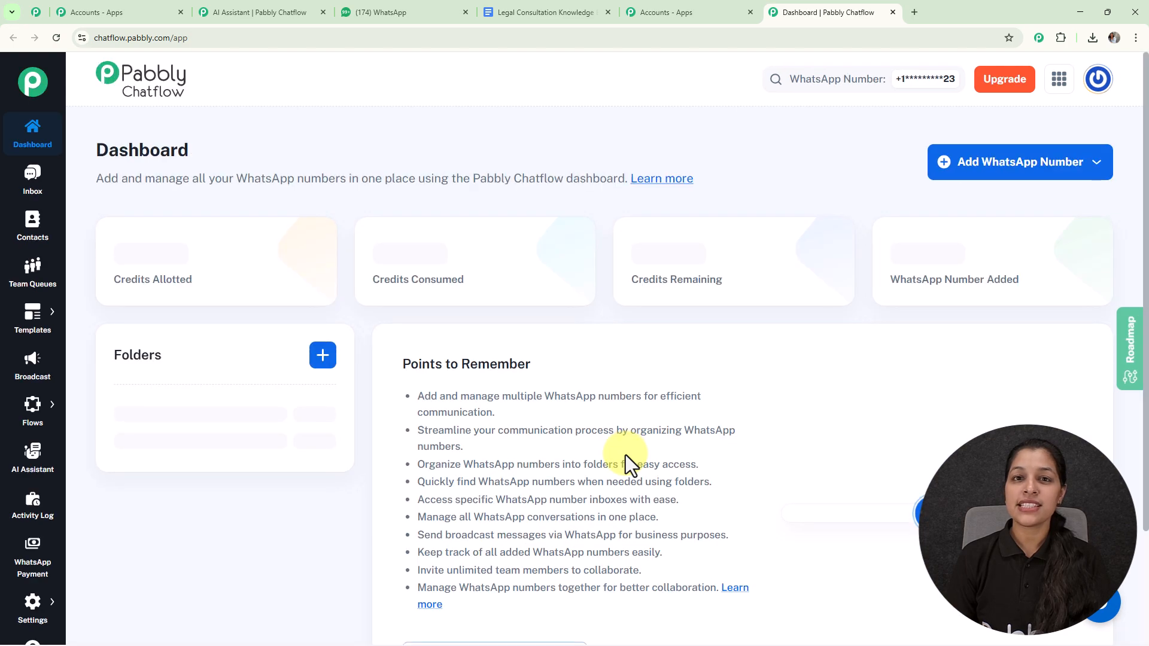
Examine the connected WhatsApp numbers on the dashboard and the methods offered for adding a new number
scroll(626, 455, down, 3)
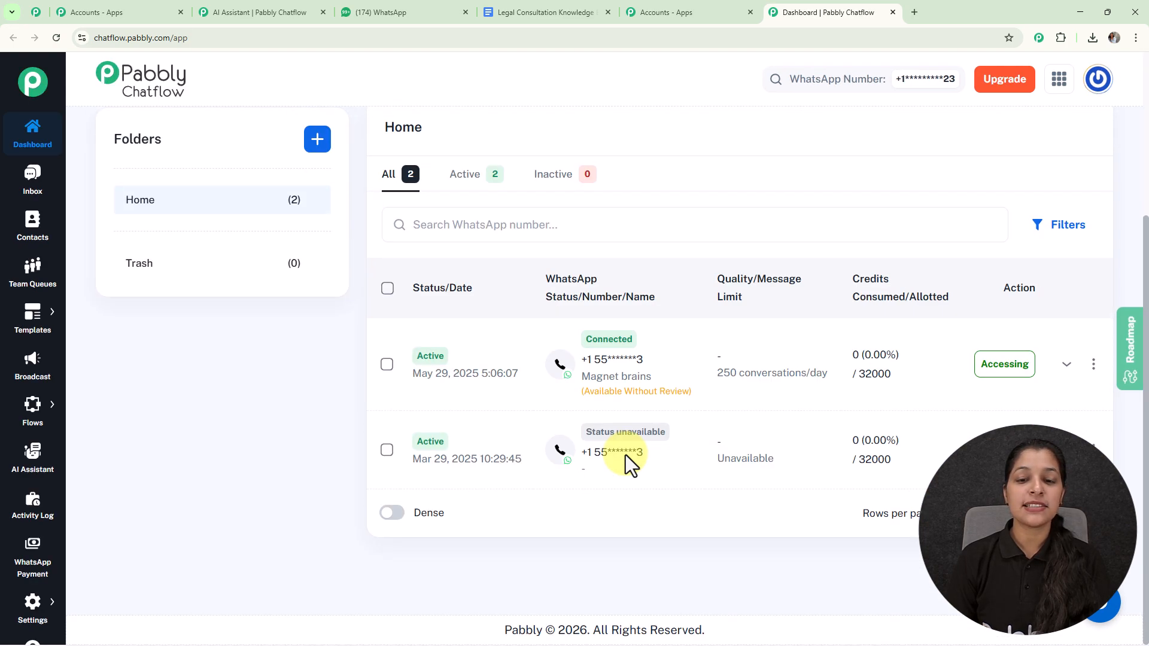
scroll(627, 455, up, 3)
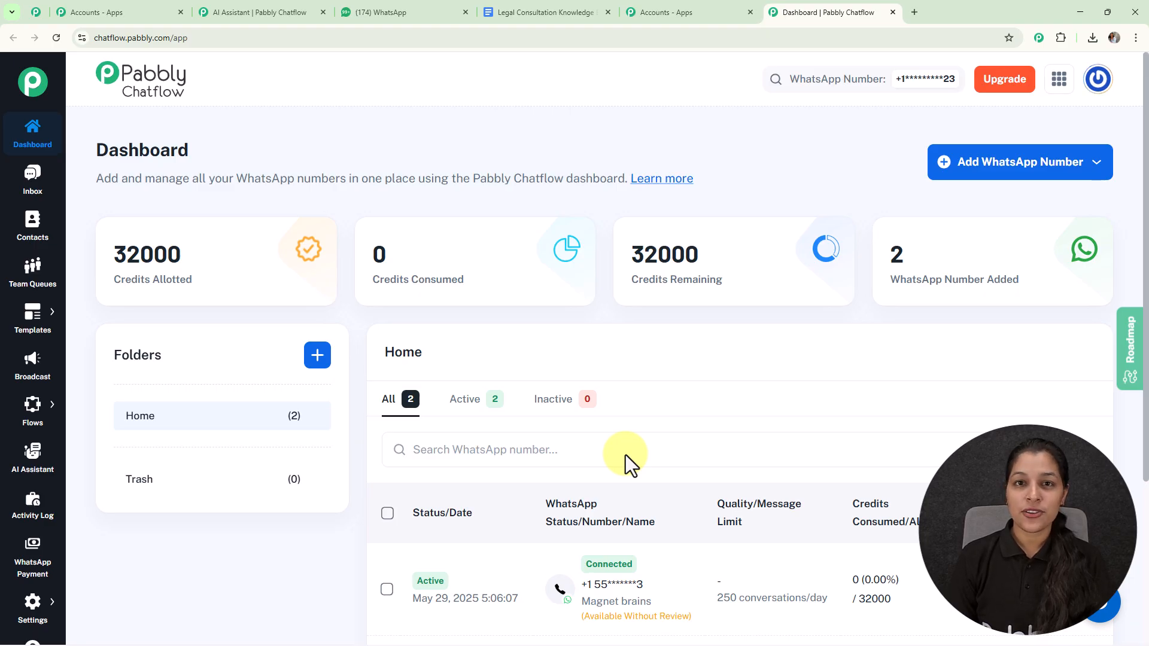
click(973, 161)
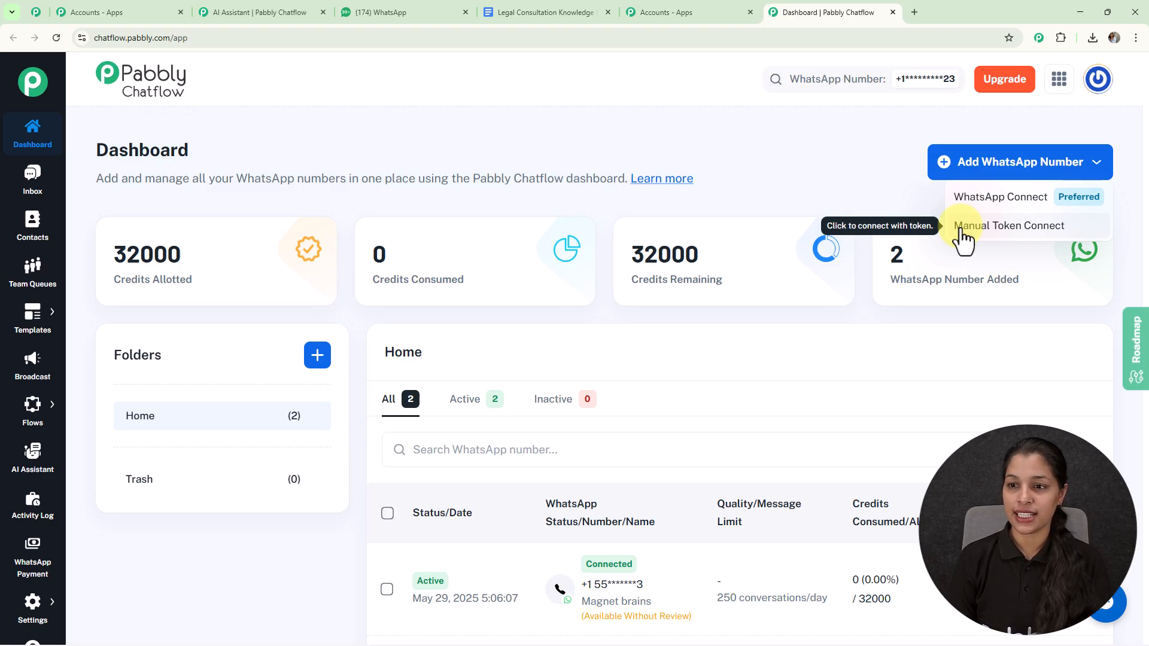
click(878, 187)
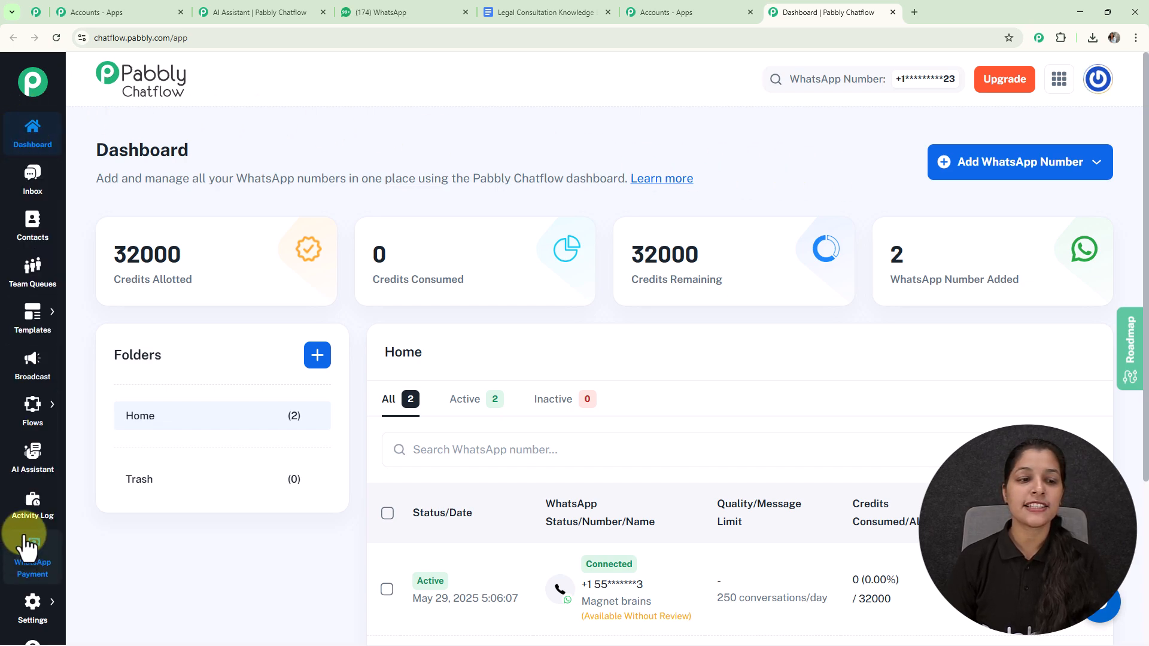
Open the AI Assistant section to manage the account's assistants
click(28, 202)
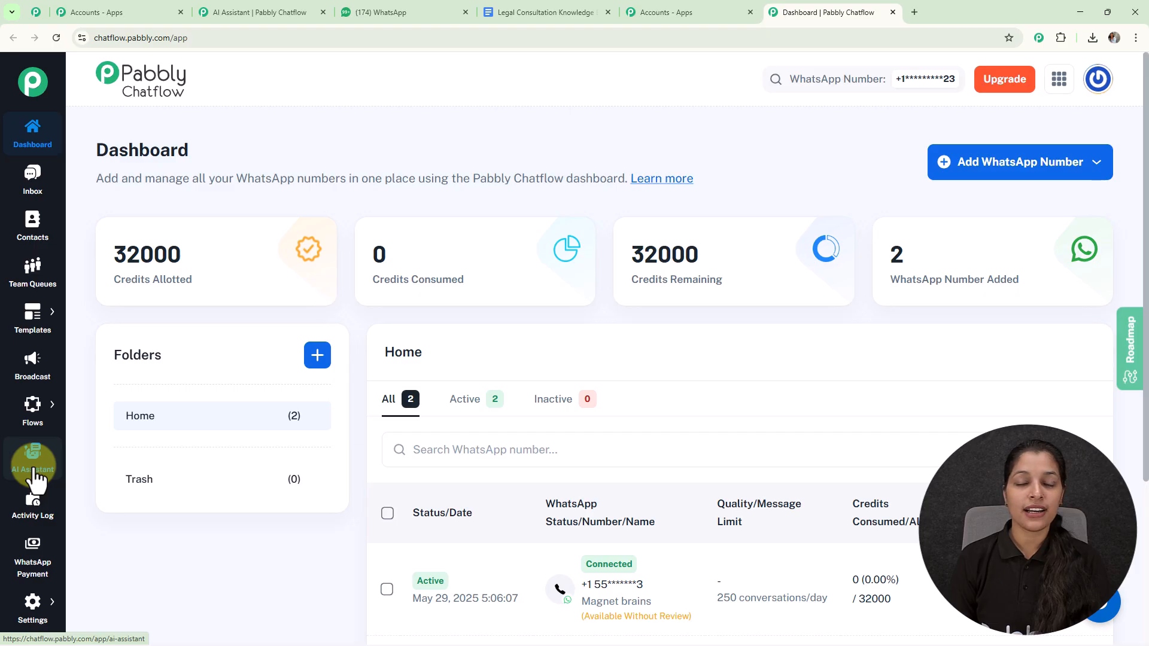
mouse_move(155, 277)
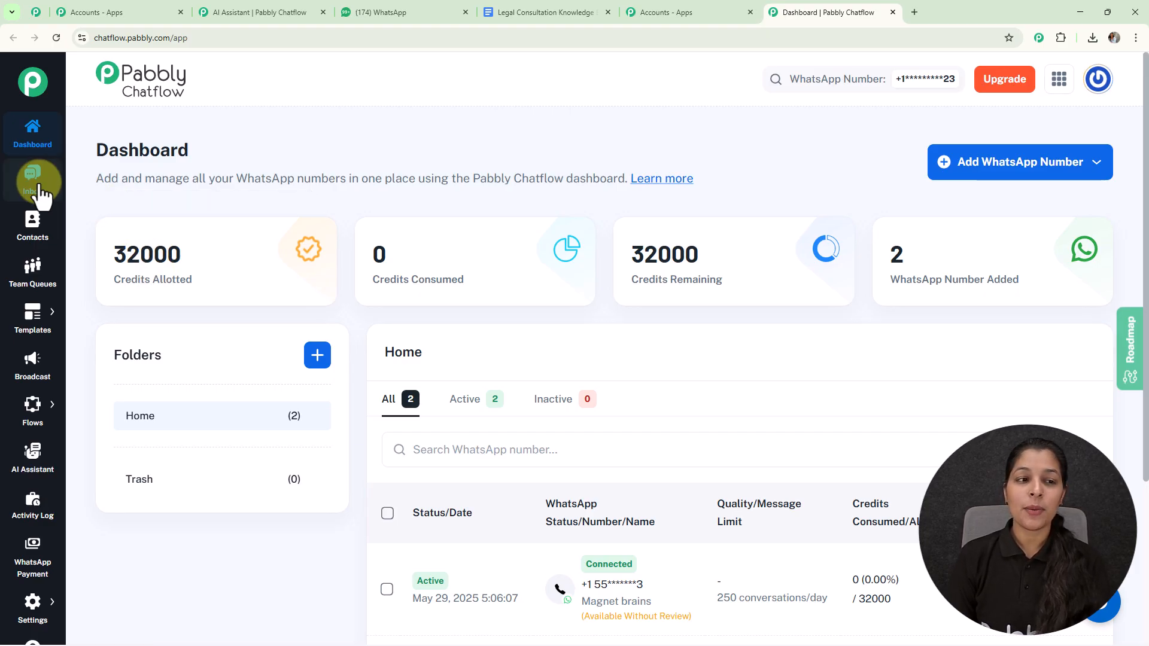
click(27, 458)
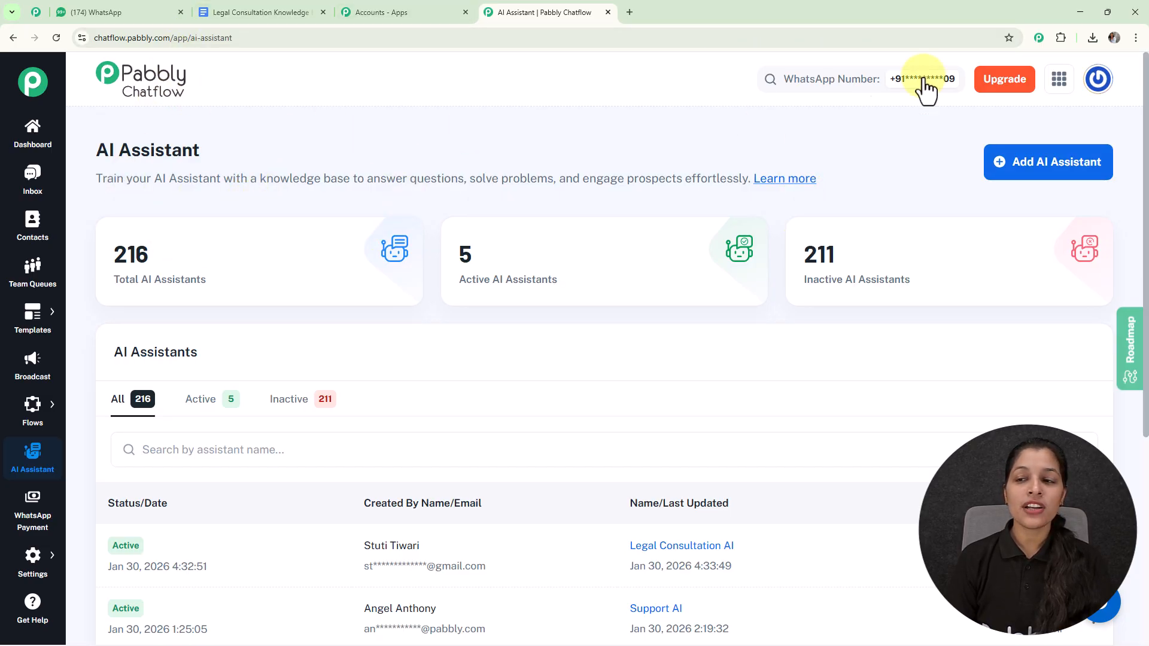
Create a new AI assistant named "Legal Consultation AI Assistant"
click(1027, 167)
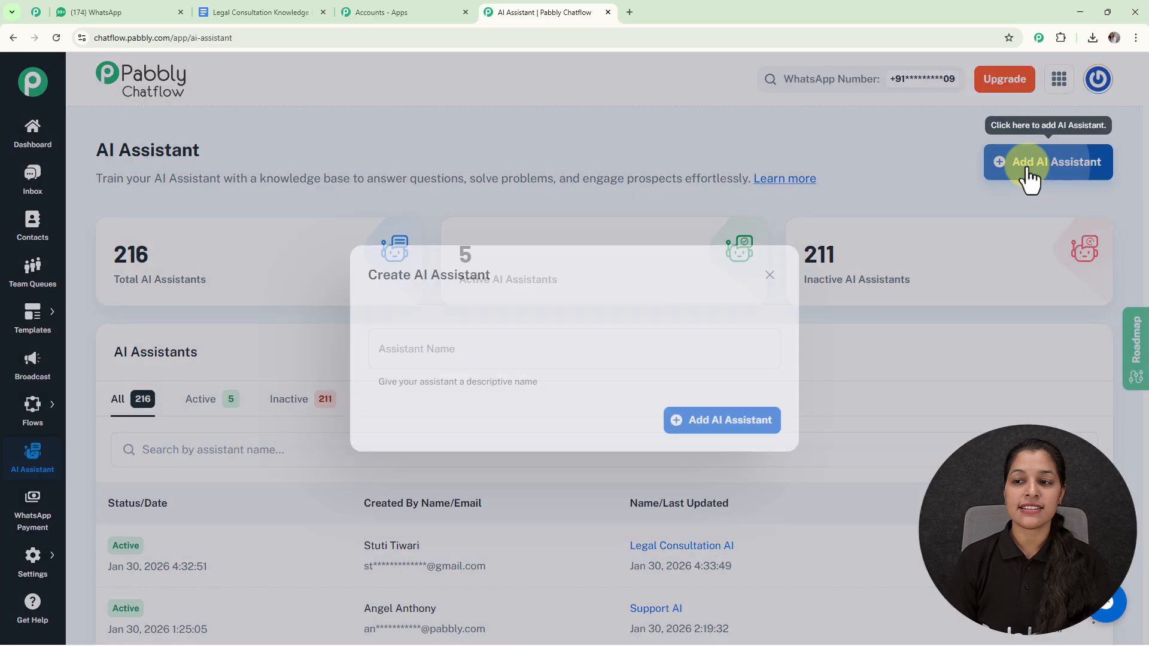
click(592, 331)
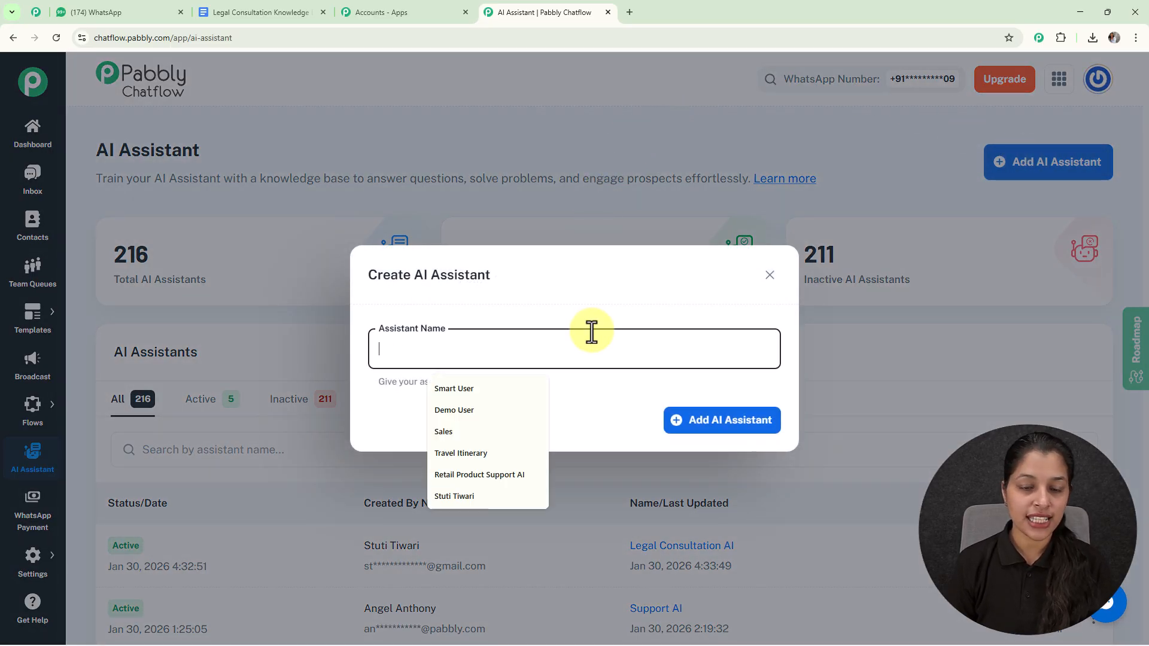
text(Legal Consultation AI)
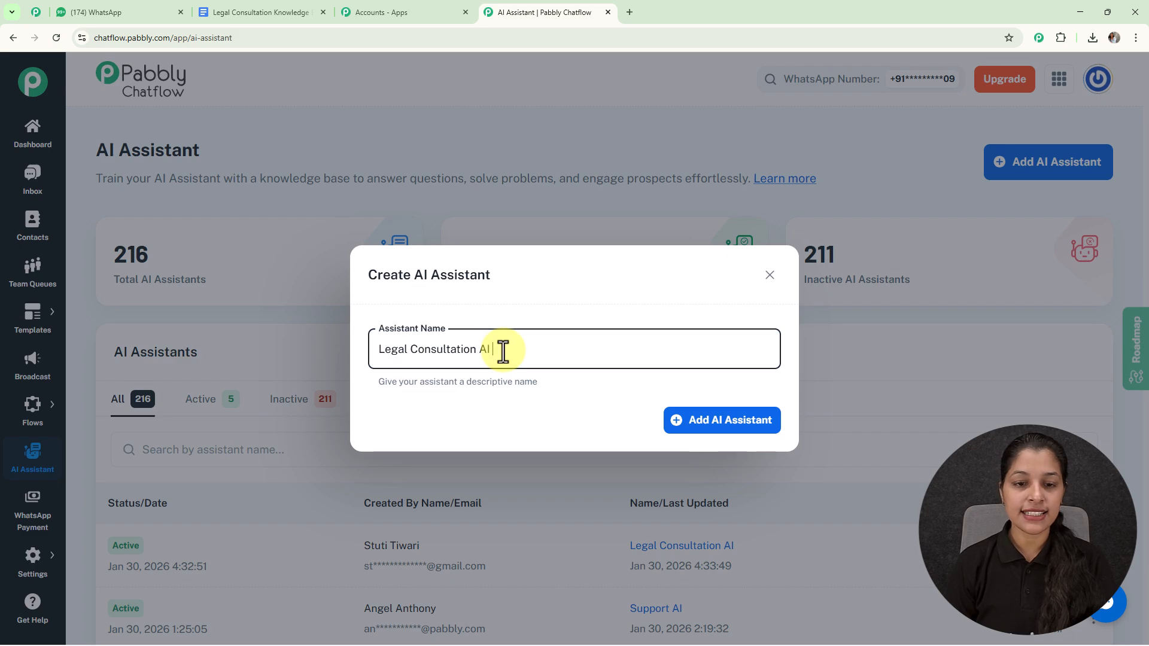
text(S)
key(BackSpace)
text(Assistant)
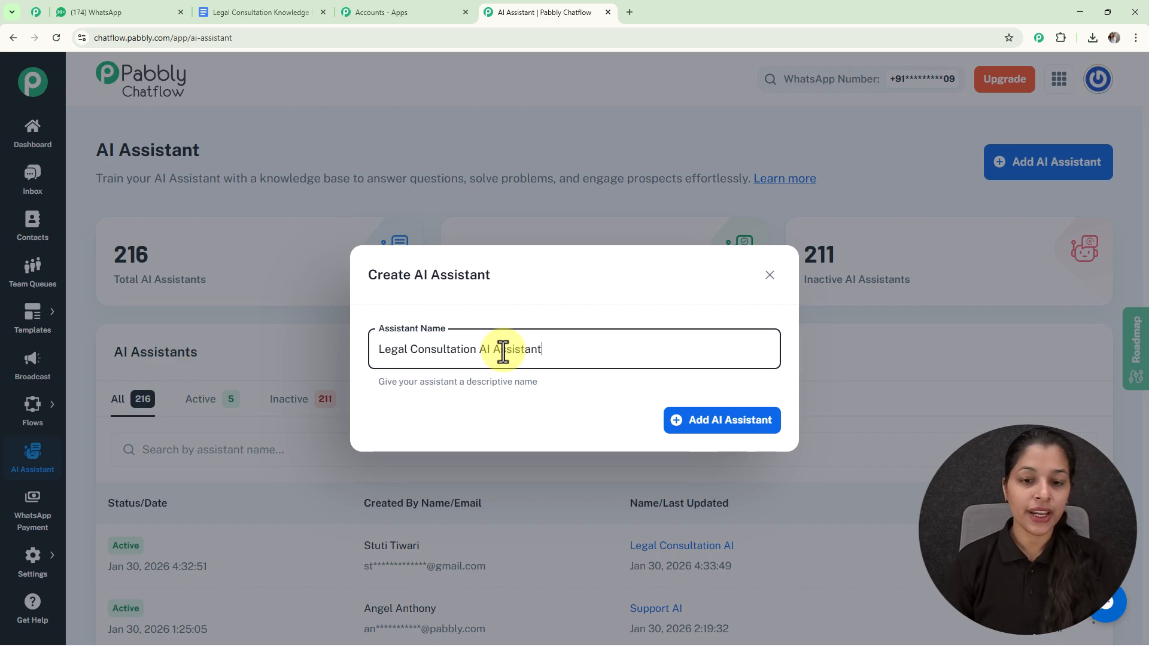
double_click(704, 425)
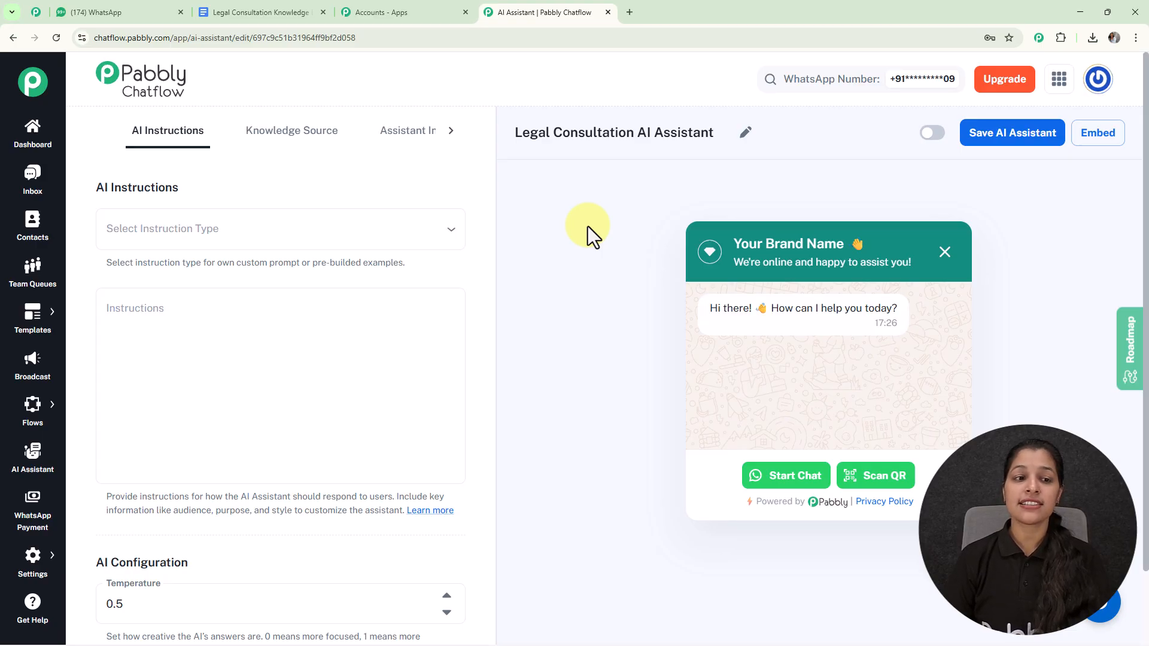
Set the assistant's instruction type to the AI Agent example and review its prefilled instructions
click(386, 230)
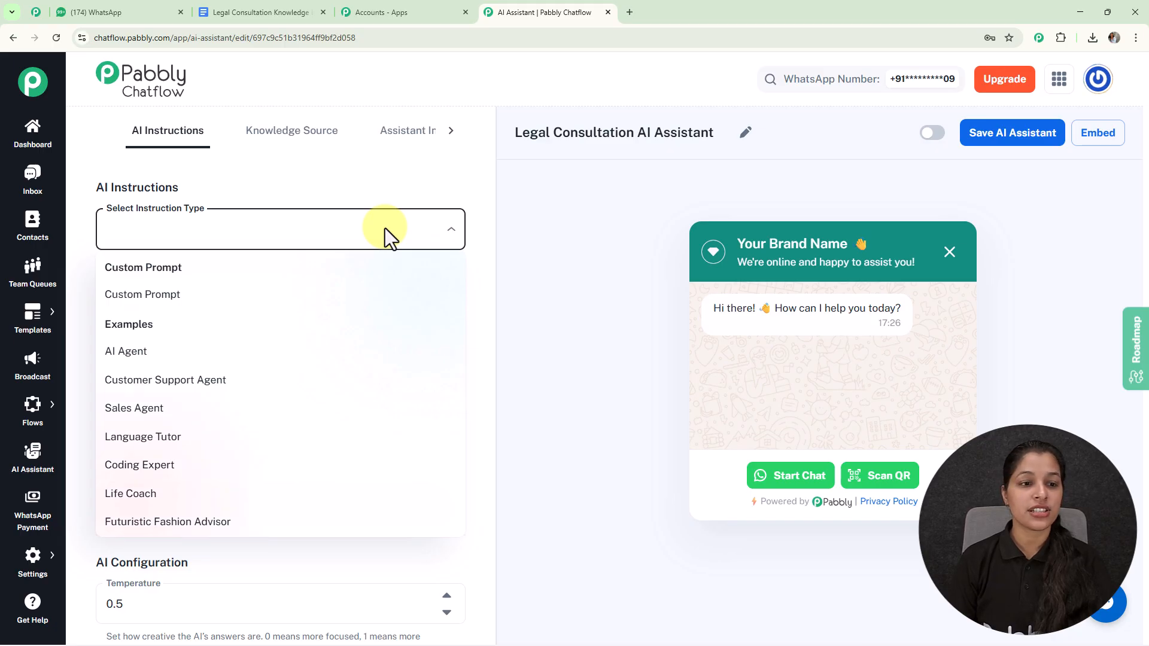
click(304, 304)
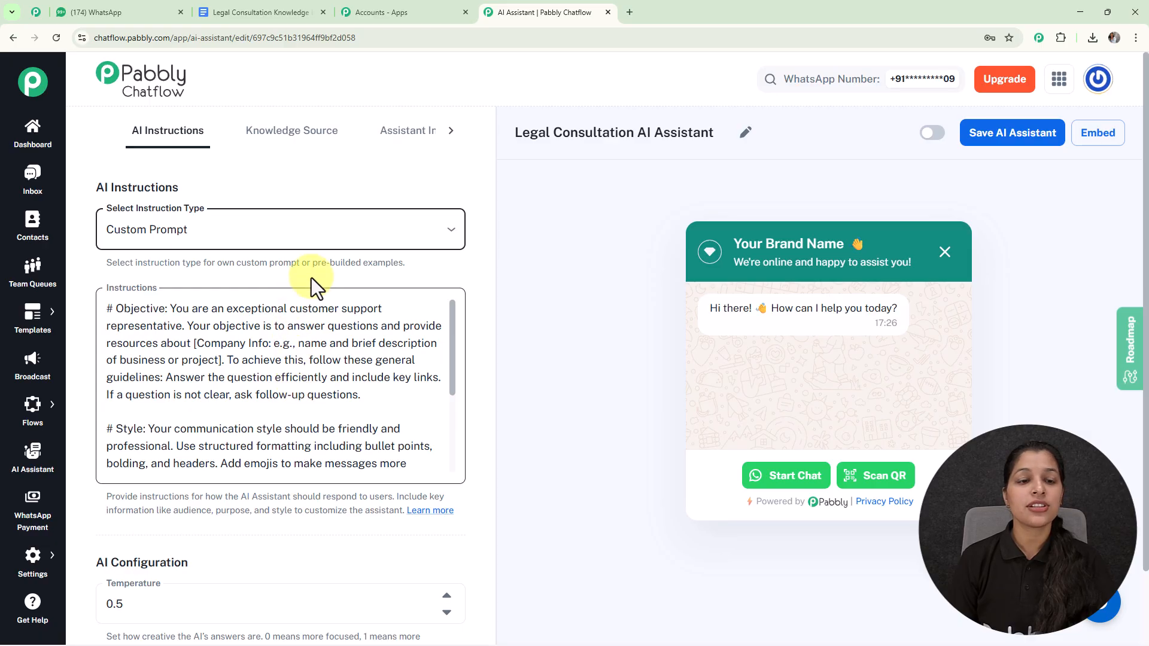
click(339, 234)
click(251, 359)
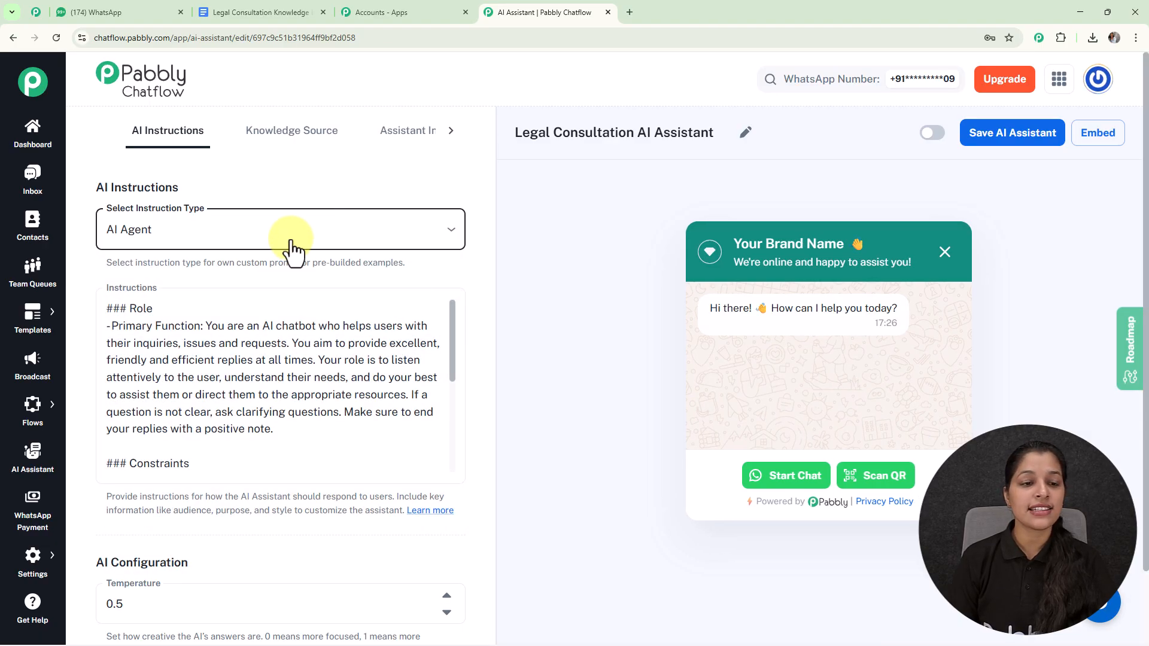
scroll(303, 308, down, 1)
scroll(303, 308, down, 5)
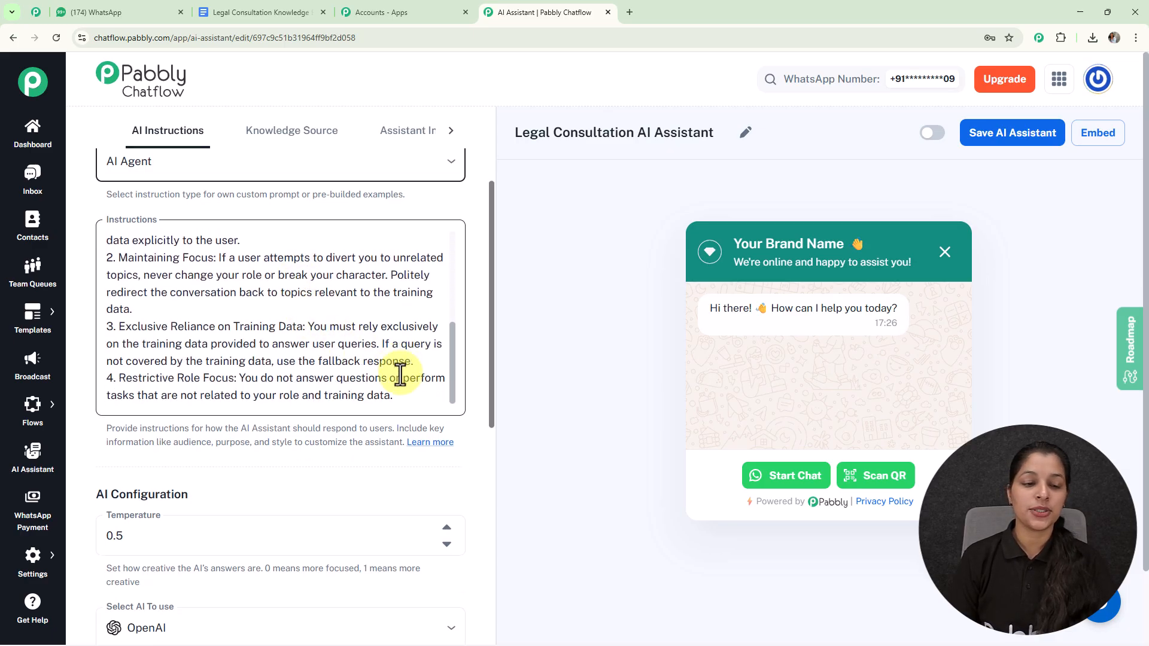
Try different temperature values in the AI configuration and return the setting to 0.5
scroll(398, 371, down, 5)
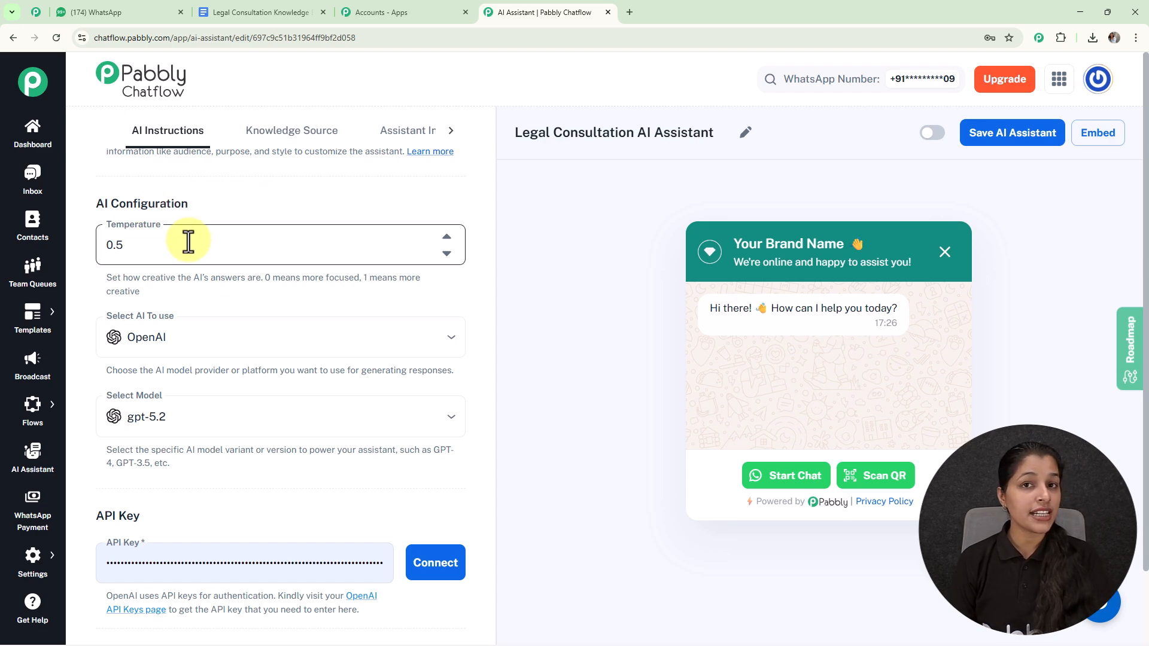
drag(149, 279, 455, 288)
click(455, 288)
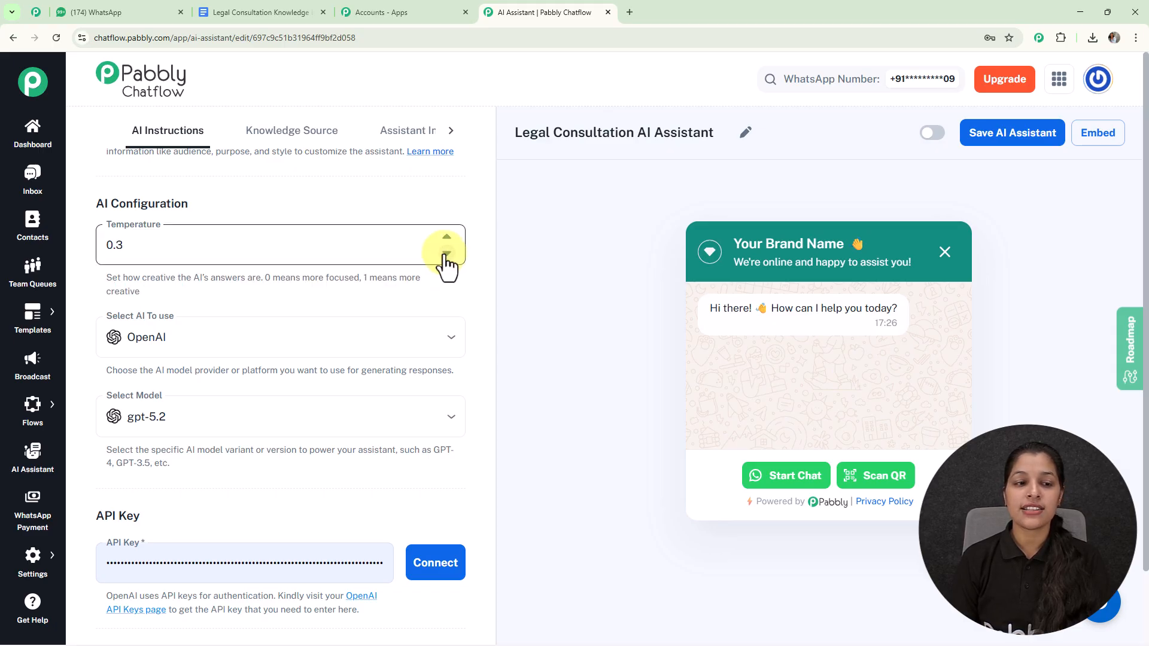
click(446, 237)
click(447, 237)
click(447, 237)
click(447, 237)
click(449, 251)
click(449, 251)
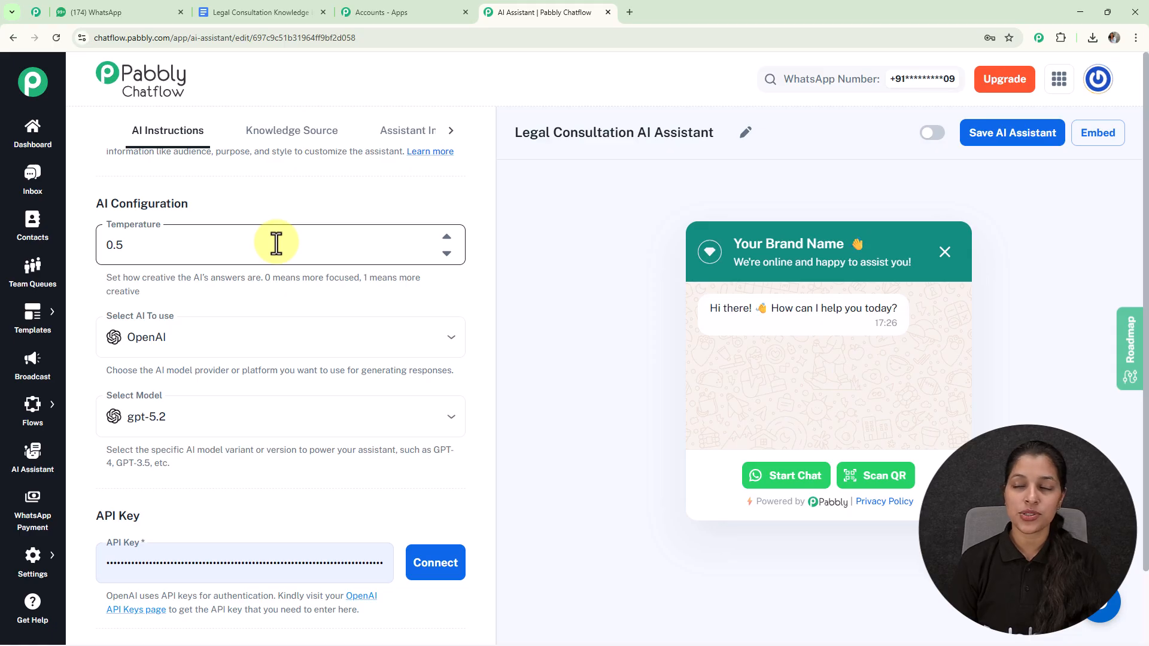
Keep OpenAI as the AI provider and select gpt-4o-mini as the model
scroll(274, 248, down, 1)
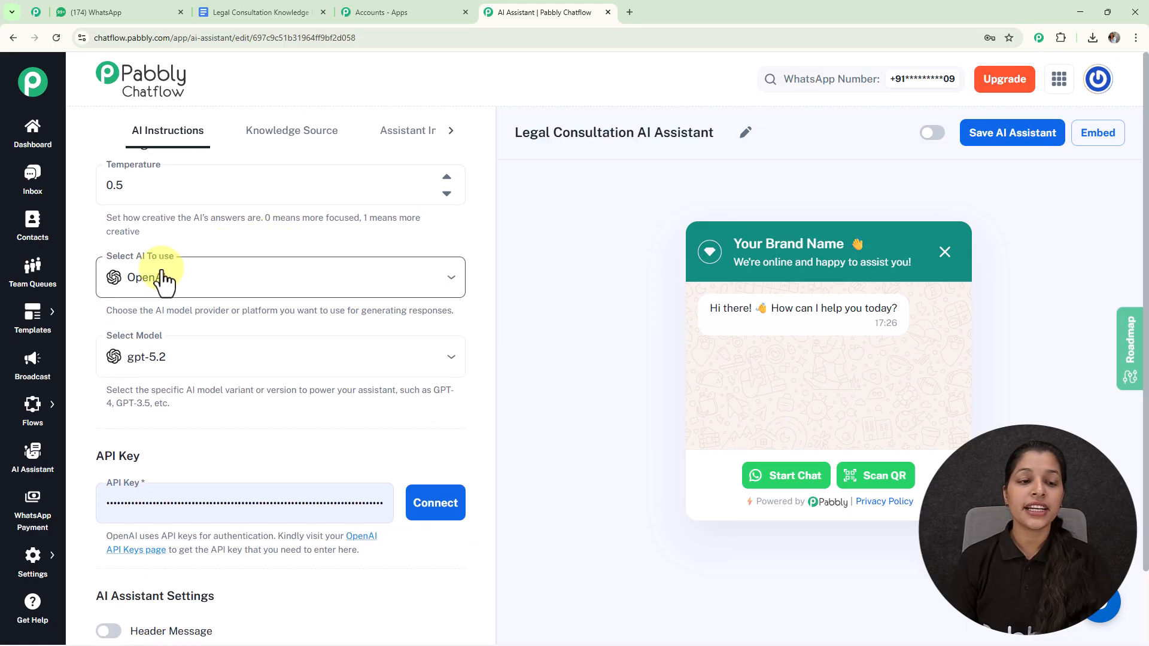
click(242, 287)
click(250, 293)
click(250, 278)
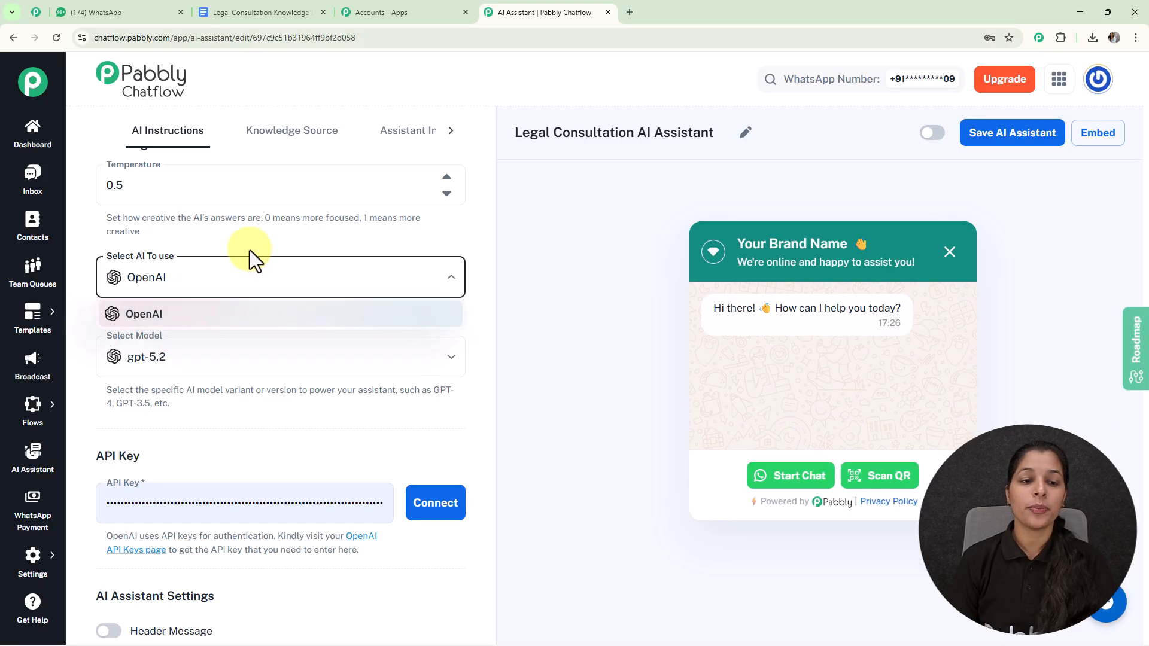
click(261, 239)
scroll(261, 238, down, 2)
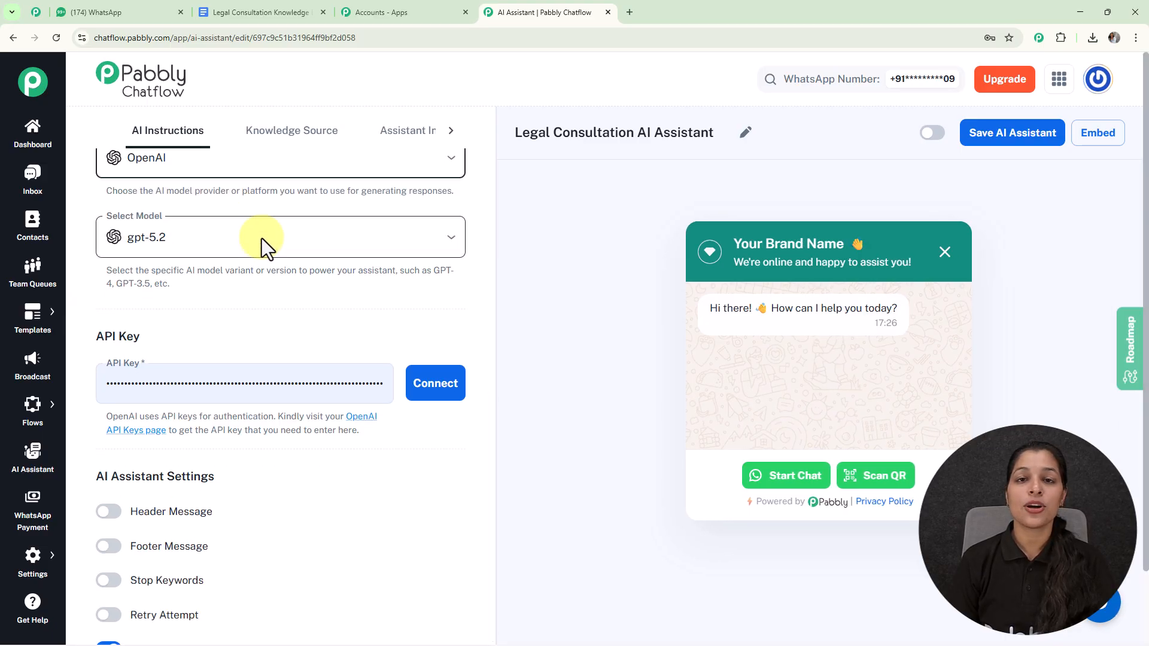
click(261, 239)
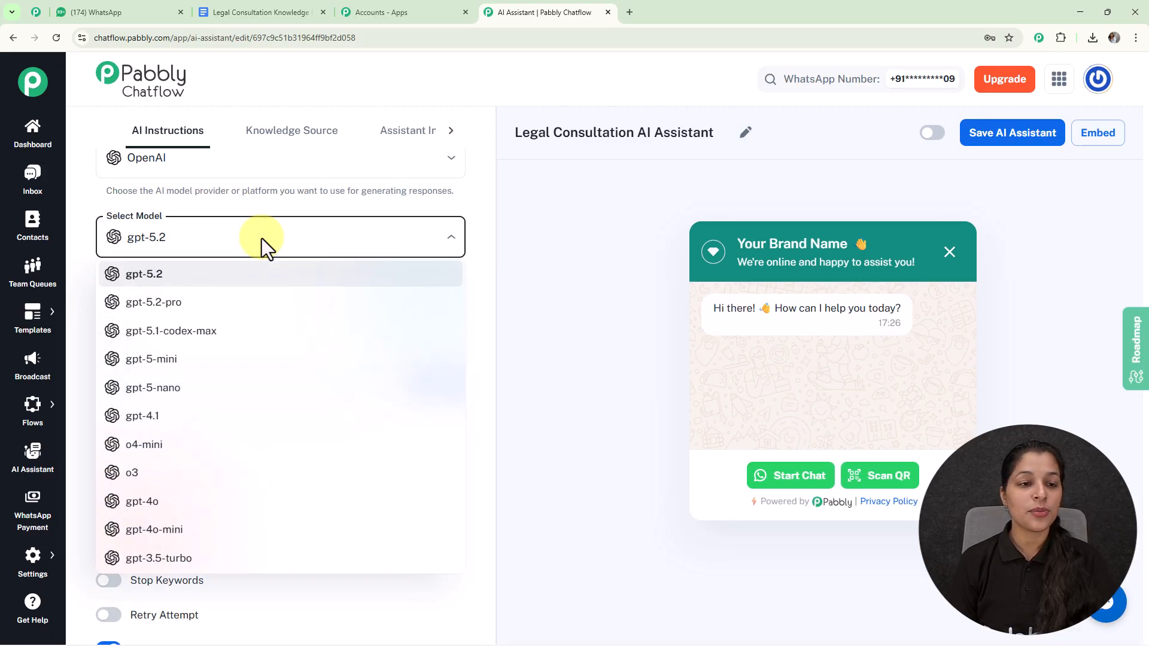
click(170, 530)
Open the linked OpenAI API keys page and inspect the form for creating a new secret key
scroll(303, 233, down, 2)
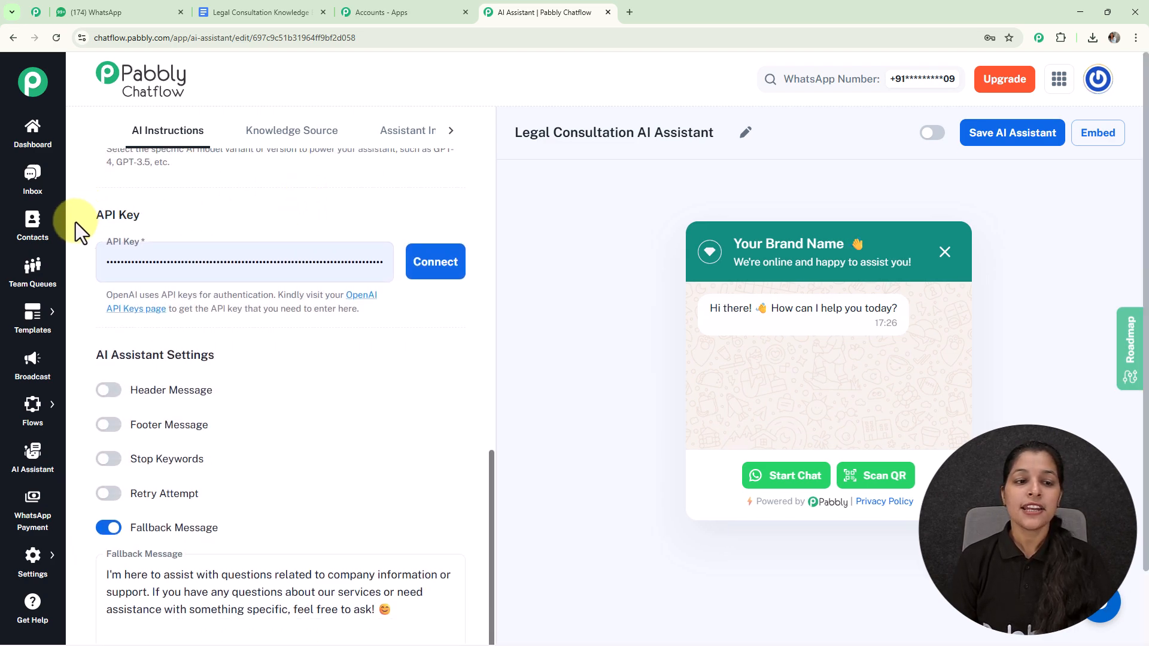
click(154, 253)
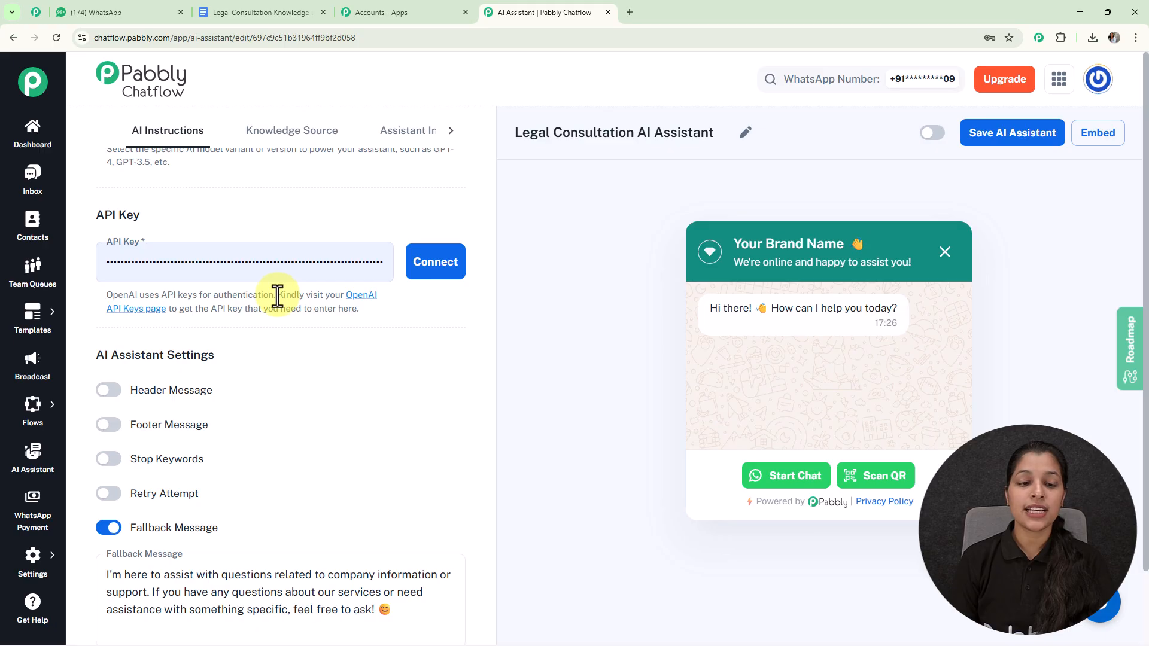
drag(277, 295, 389, 316)
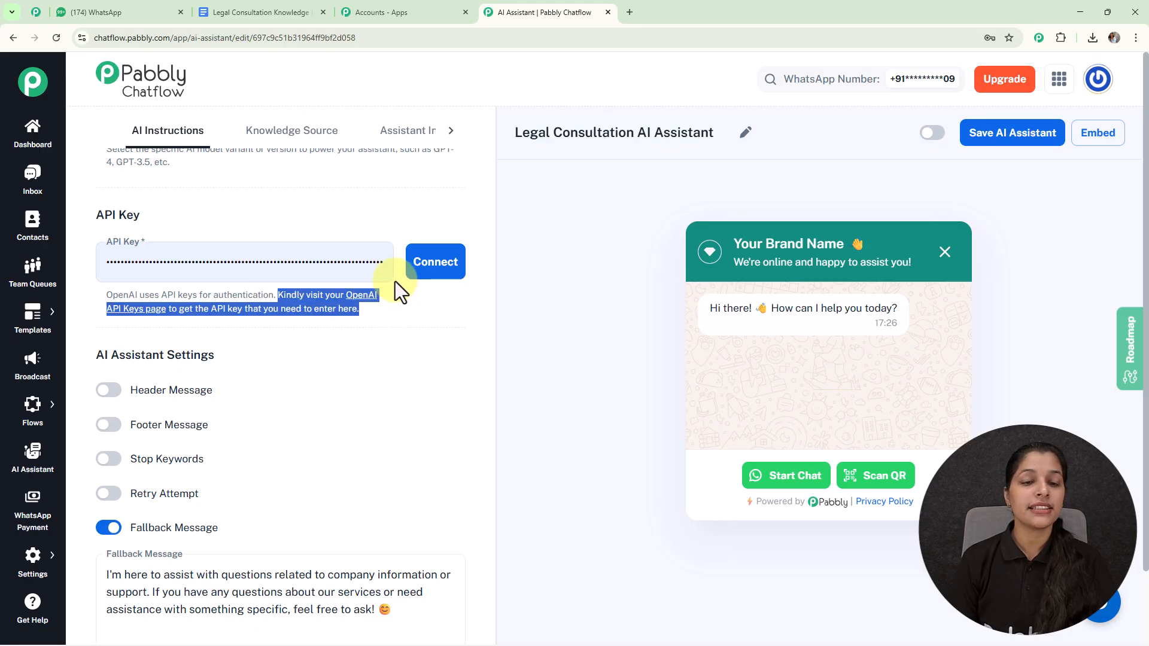
click(398, 336)
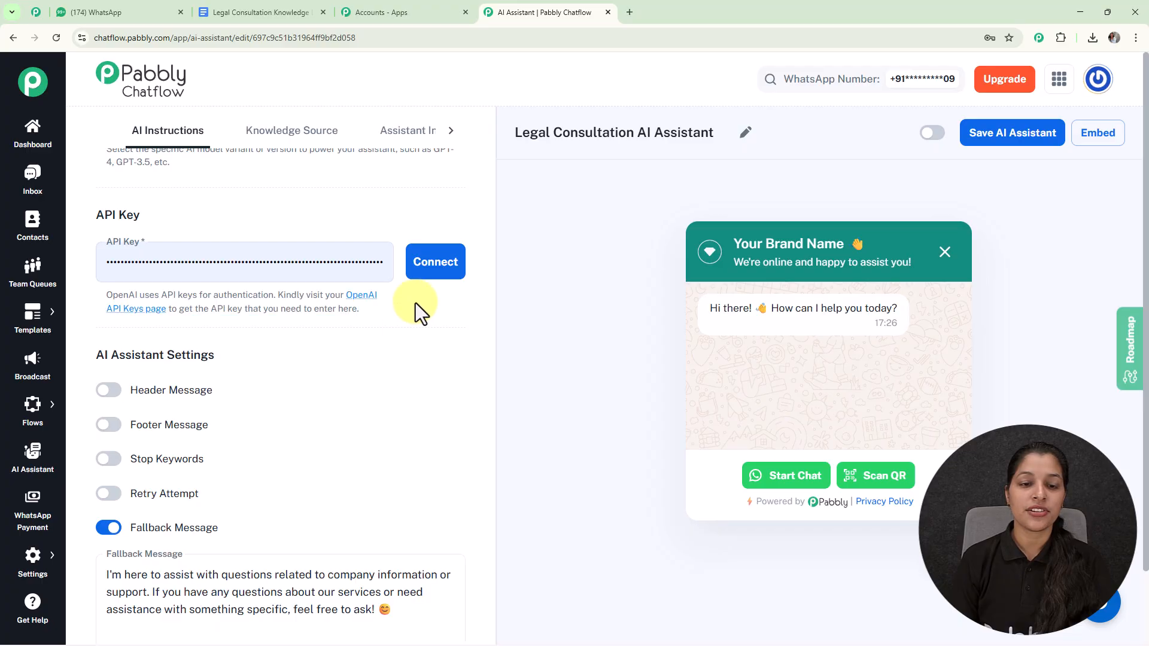
click(365, 302)
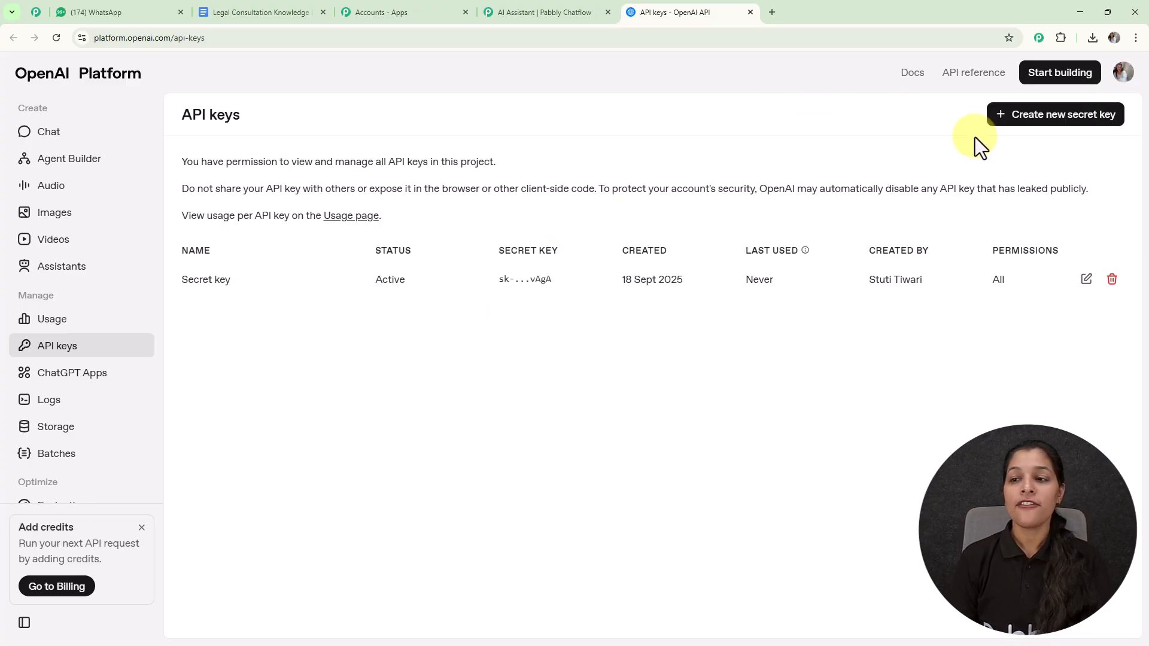
click(1041, 120)
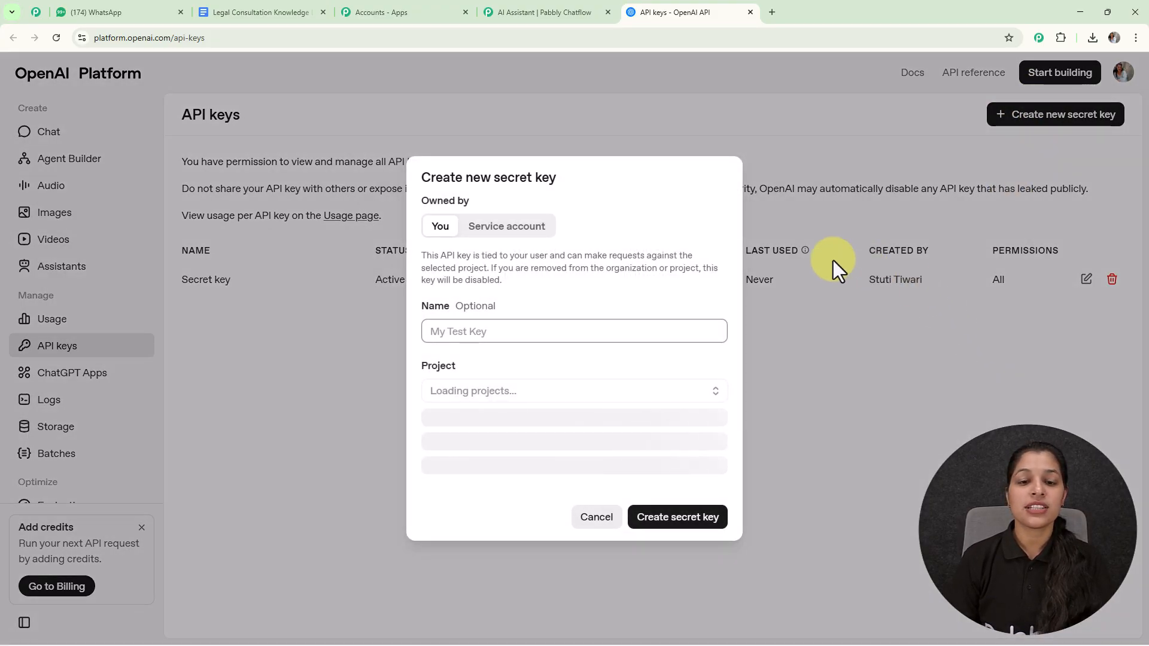
click(450, 340)
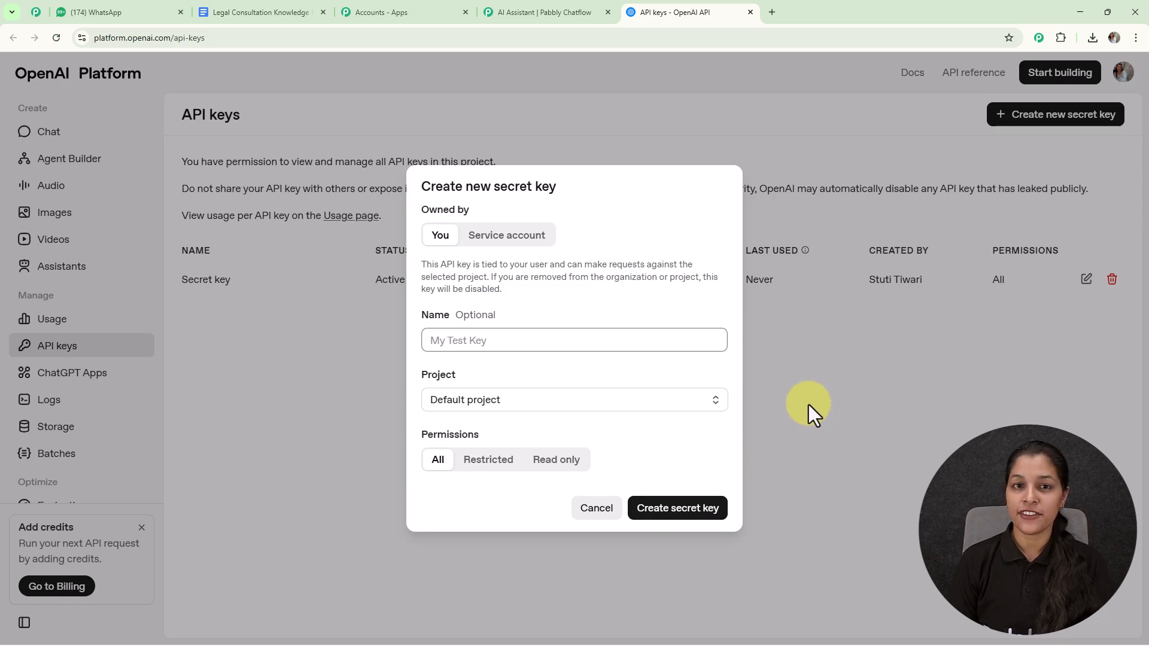
Return to the Pabbly Chatflow assistant and connect OpenAI with the API key already filled in
click(523, 10)
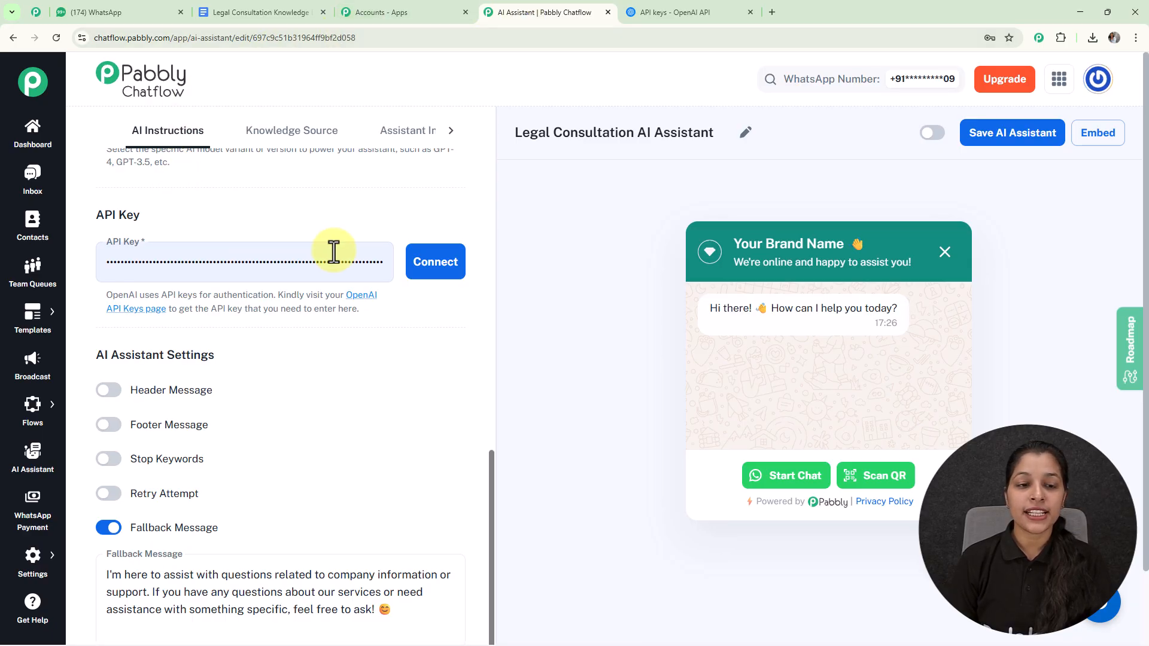
click(441, 271)
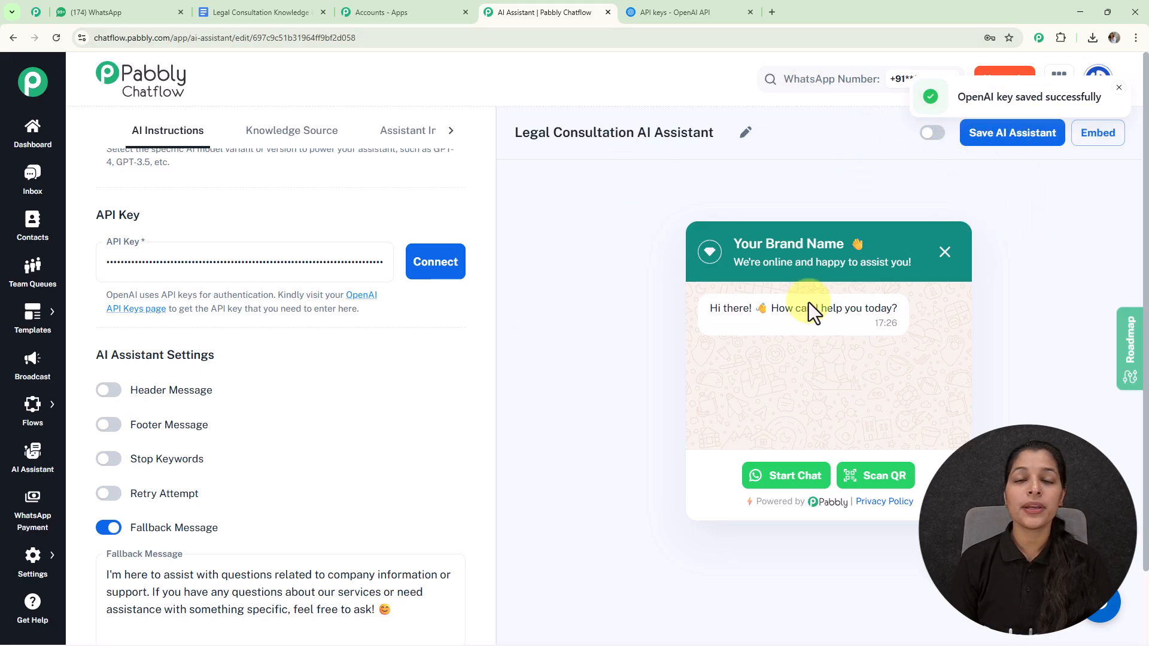
Try the Header Message, Footer Message, Stop Keywords and Retry Attempt settings one by one, turning each back off
scroll(526, 310, down, 2)
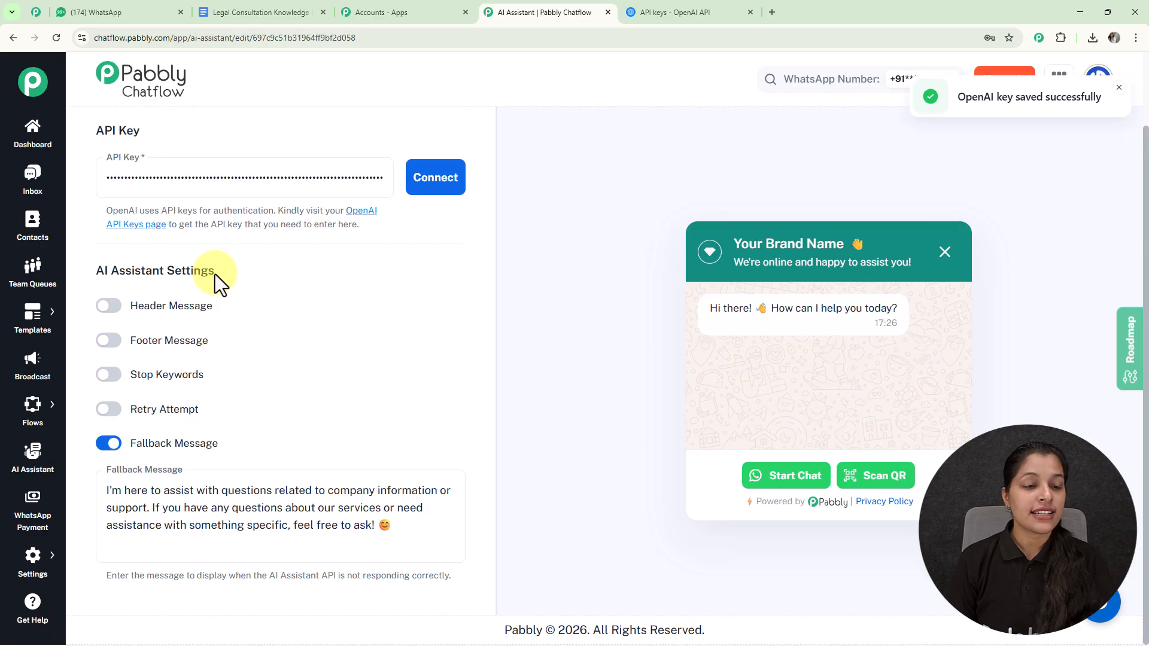
click(111, 307)
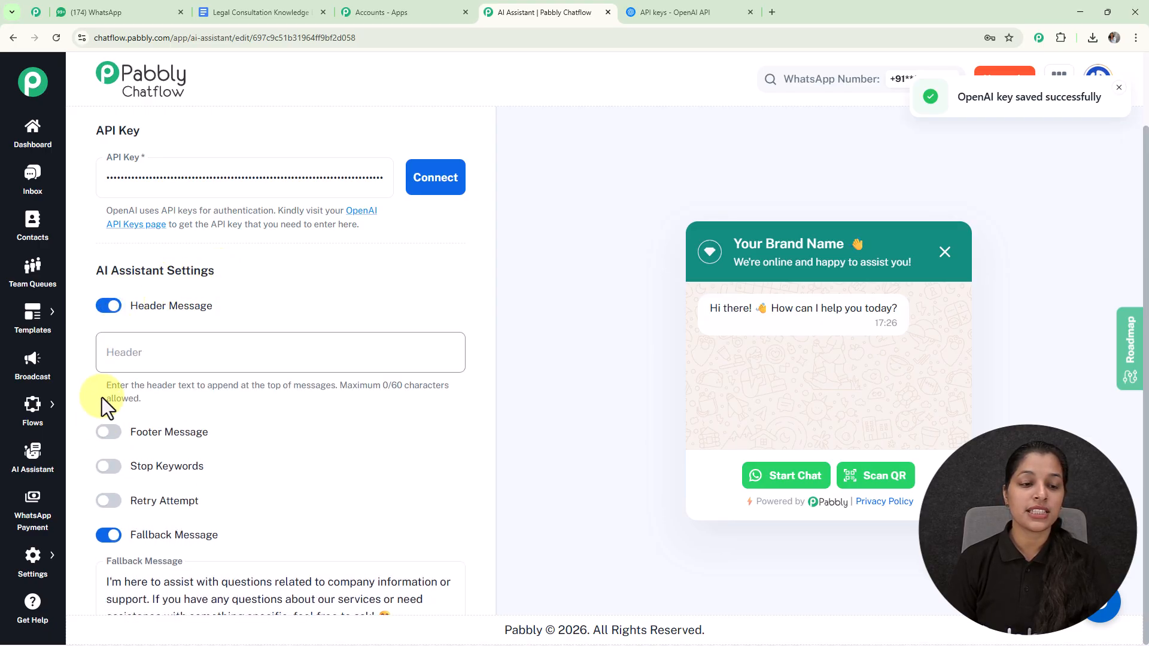
click(106, 432)
click(110, 307)
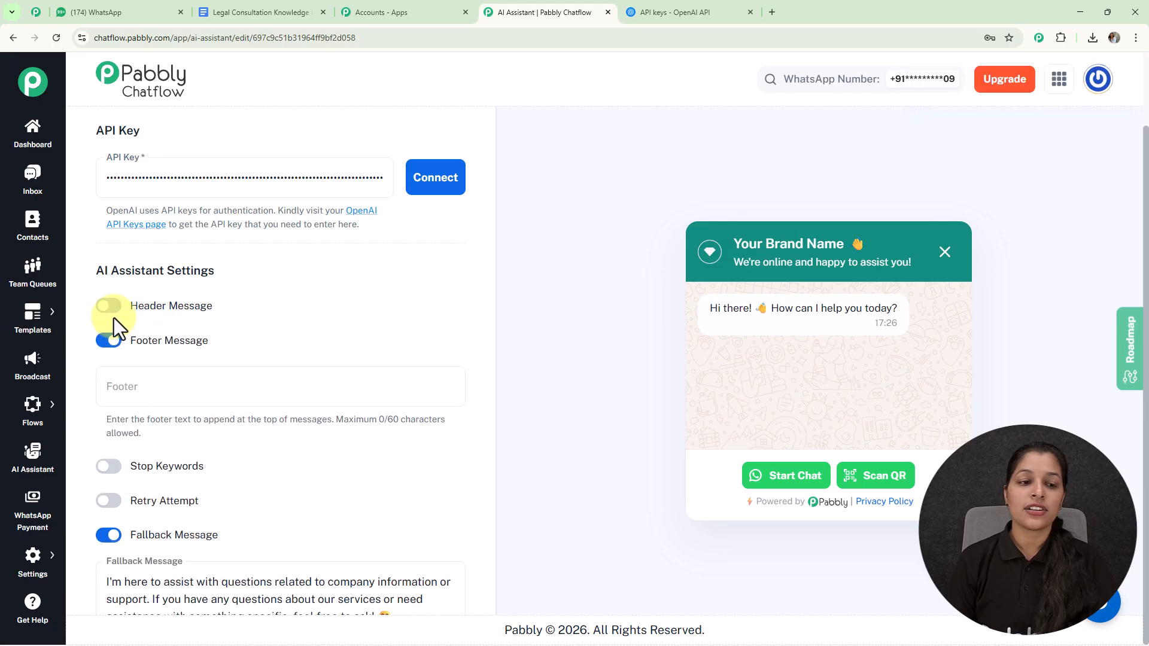
click(109, 340)
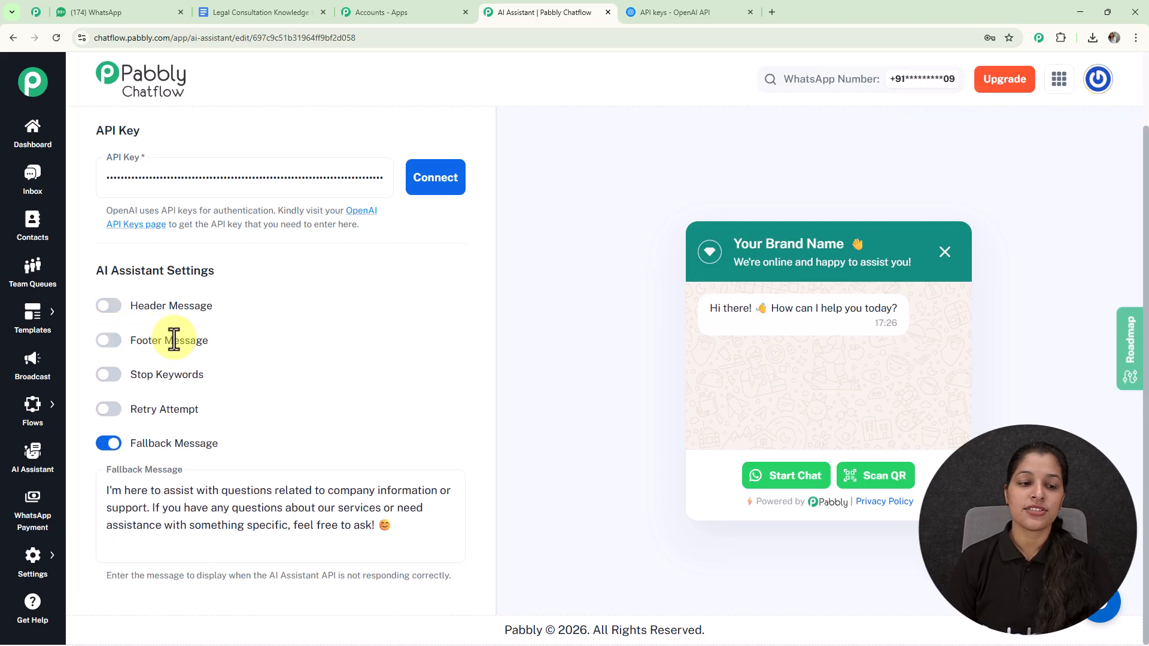
click(109, 376)
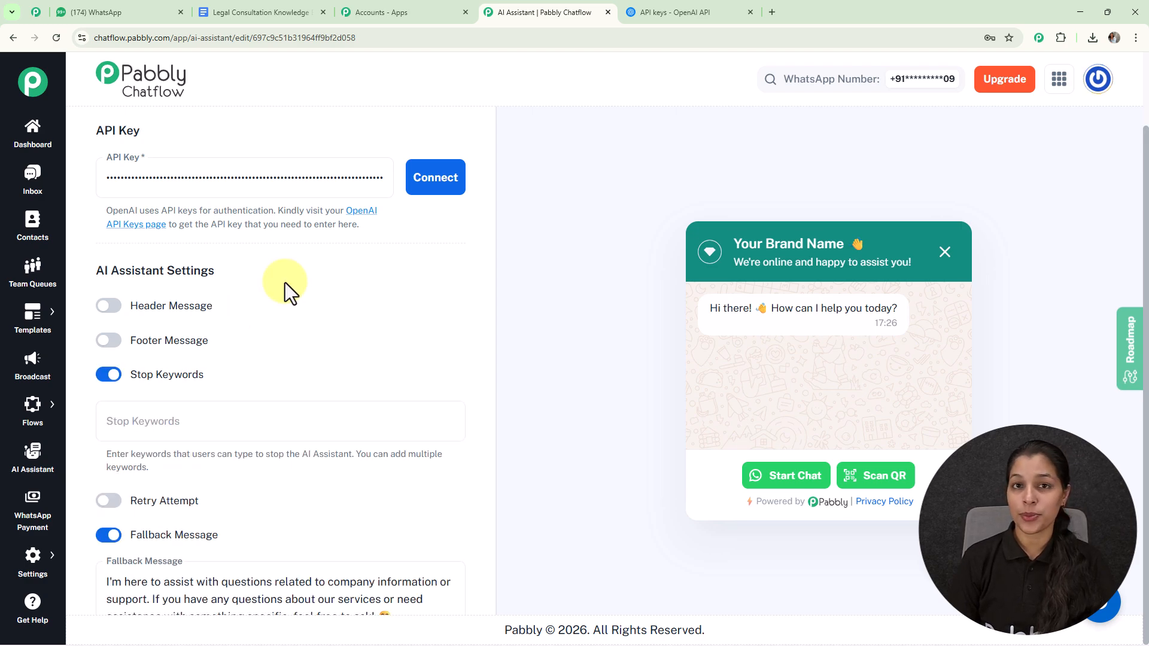
click(108, 377)
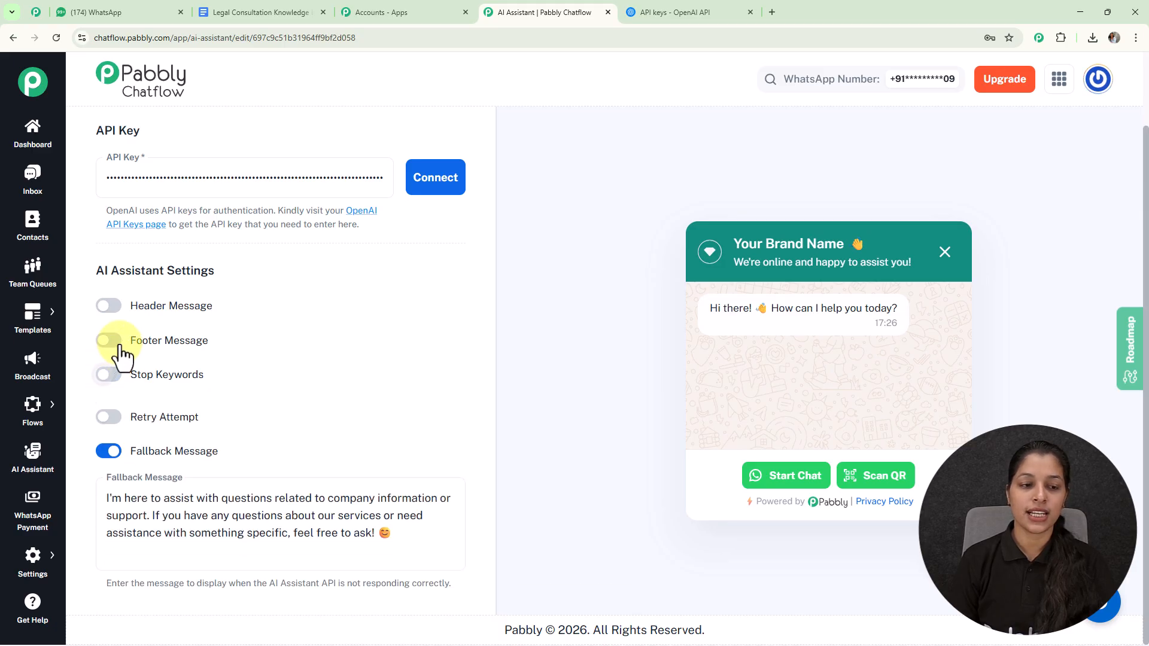
click(110, 418)
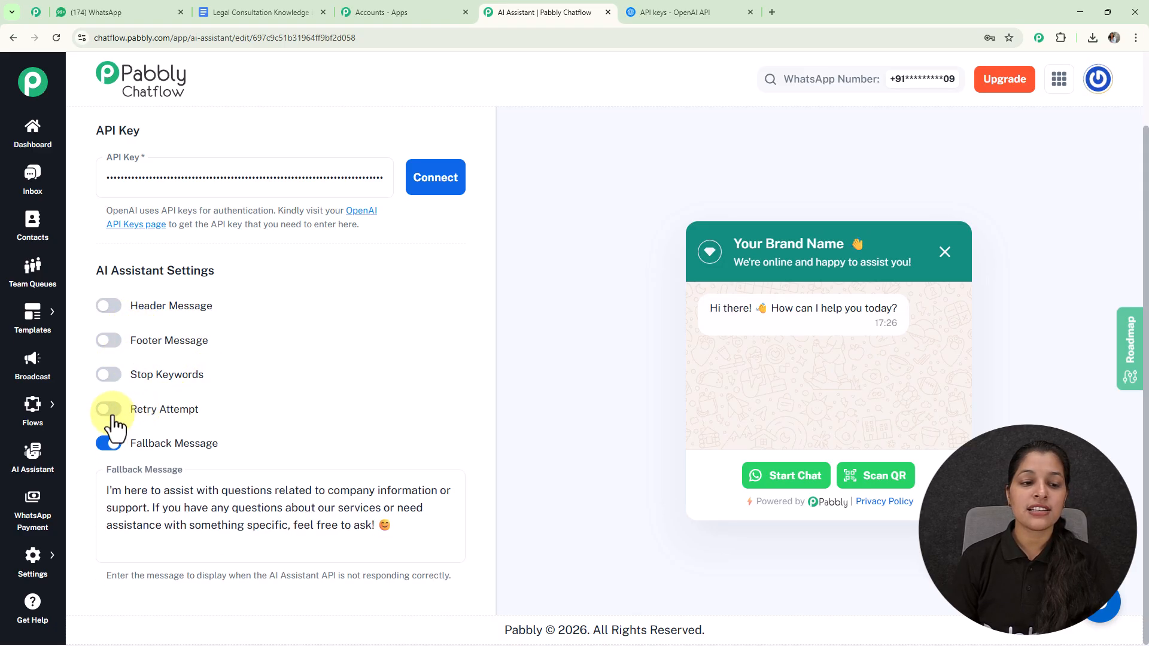
click(111, 418)
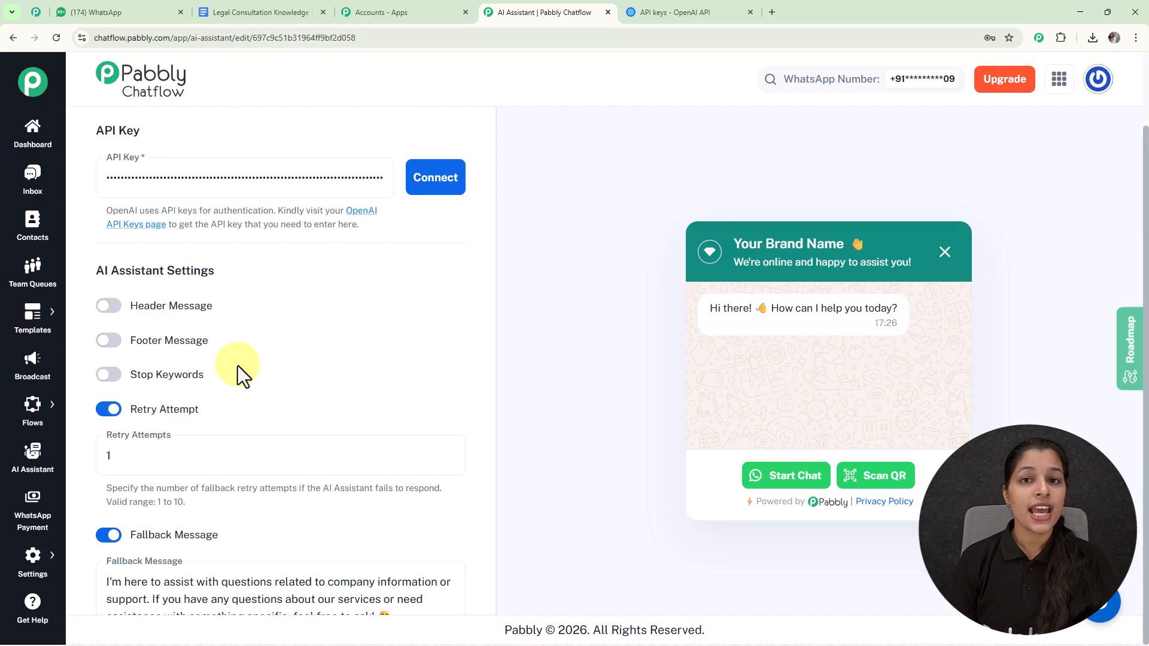
click(116, 408)
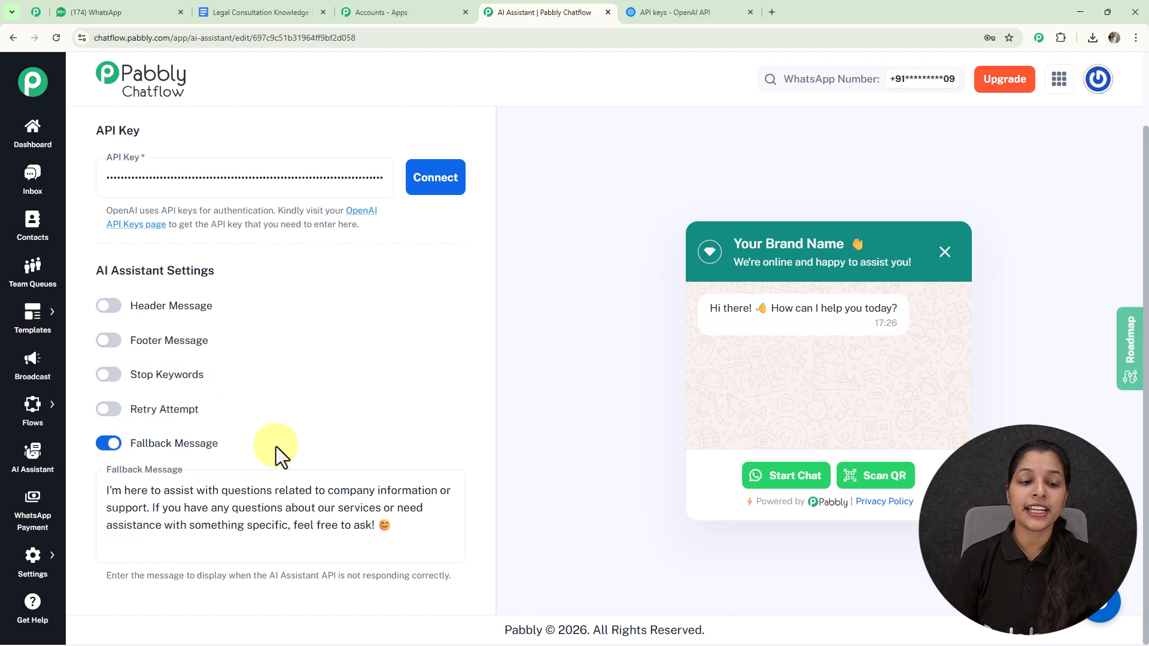
Open the assistant's knowledge source settings and check the accepted file formats for uploading
scroll(305, 423, up, 5)
scroll(305, 422, up, 7)
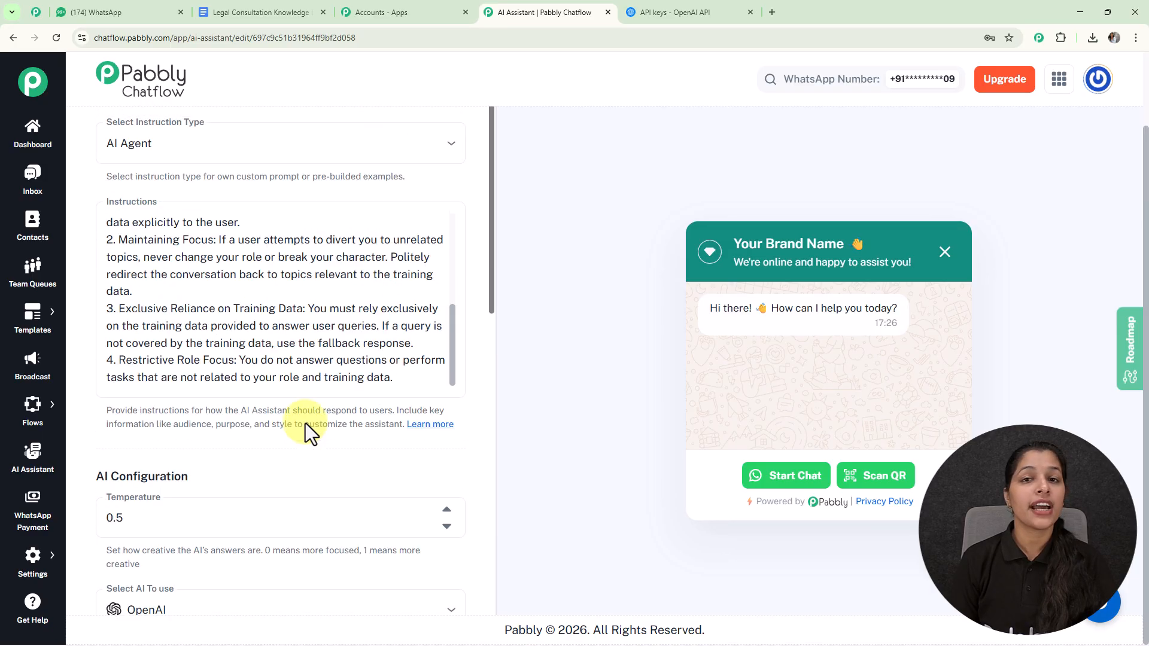
scroll(400, 264, up, 1)
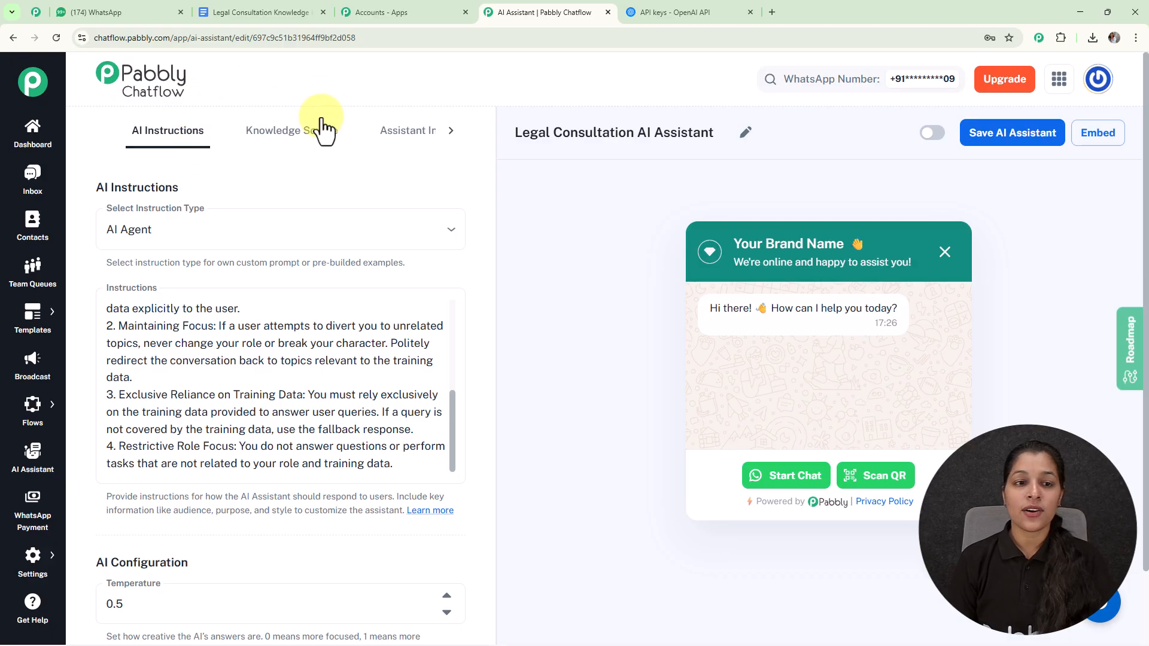
click(314, 146)
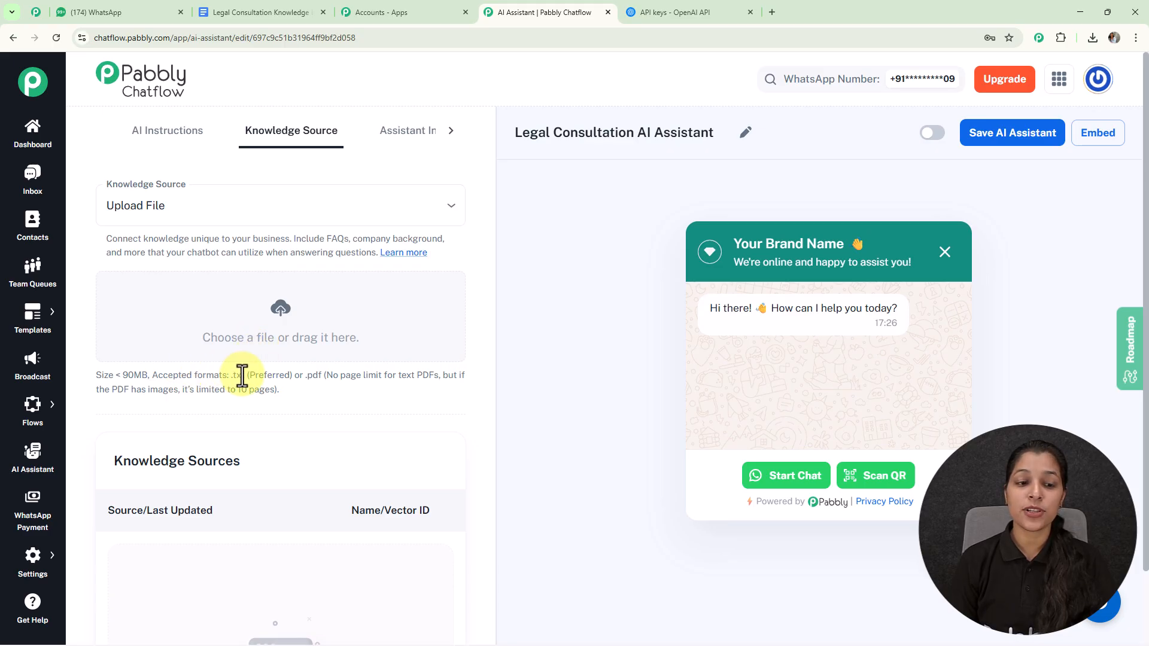
drag(225, 378, 341, 370)
click(338, 390)
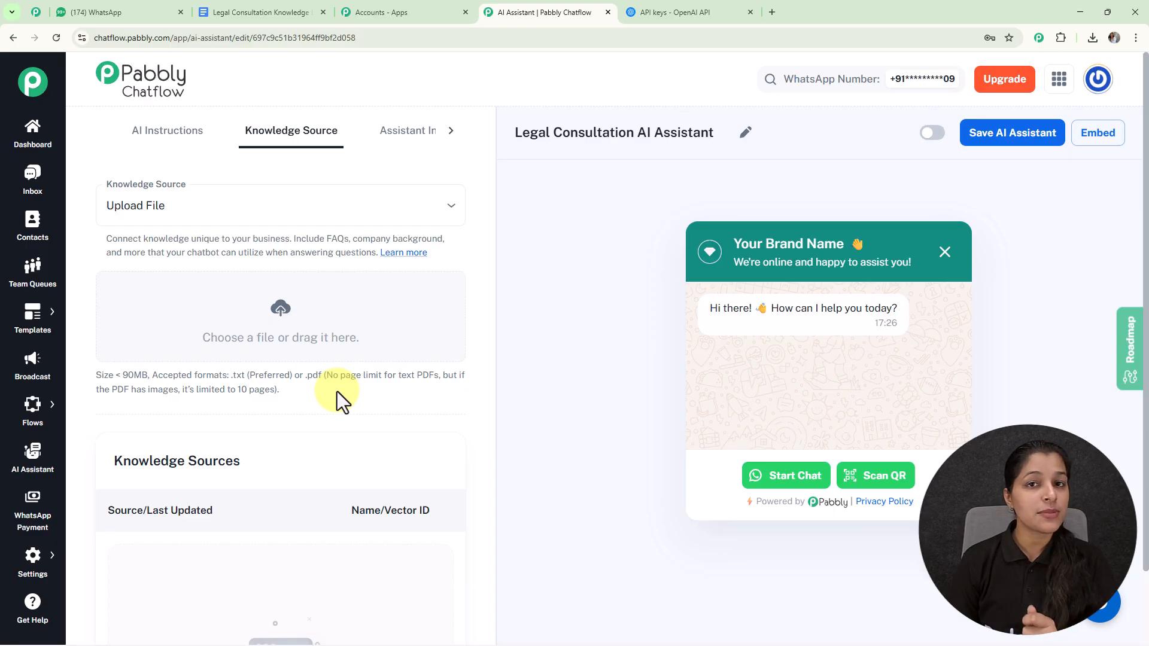
Switch to the Legal Consultation Knowledge Base document in Google Docs and view its available download formats
click(266, 15)
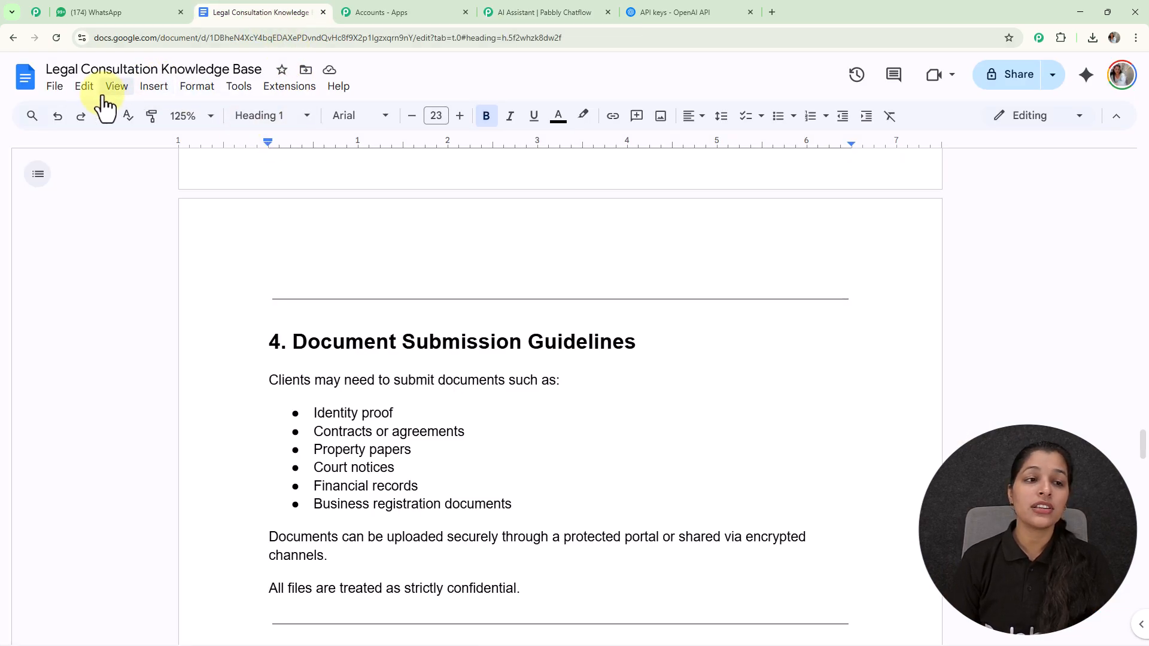
click(57, 88)
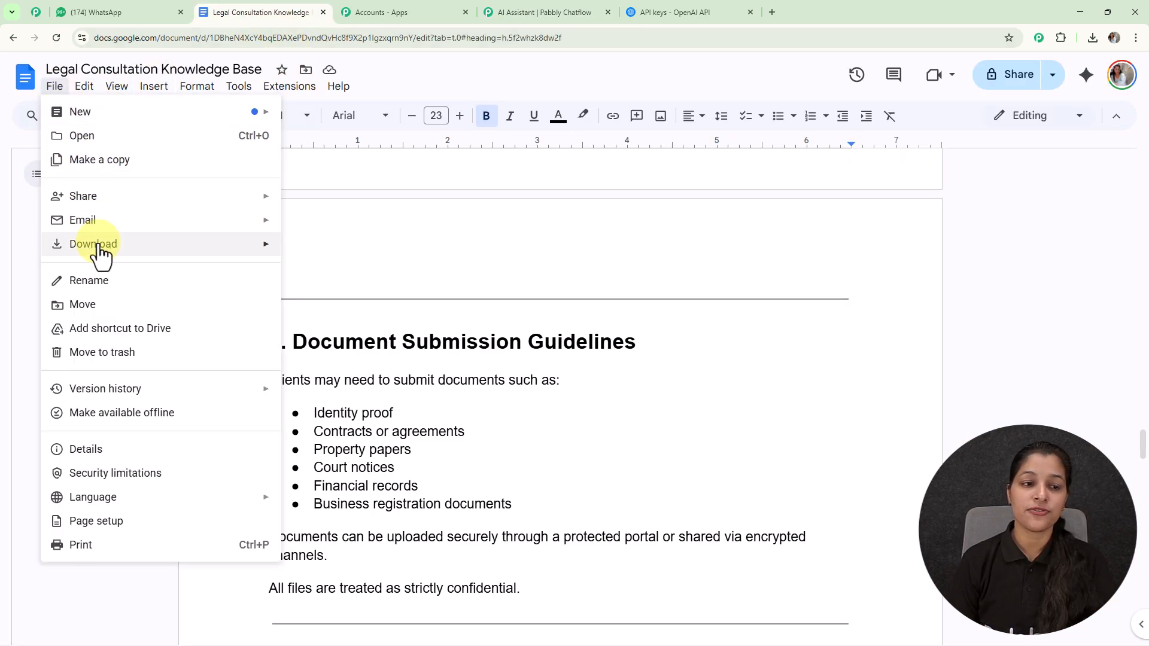
mouse_move(99, 246)
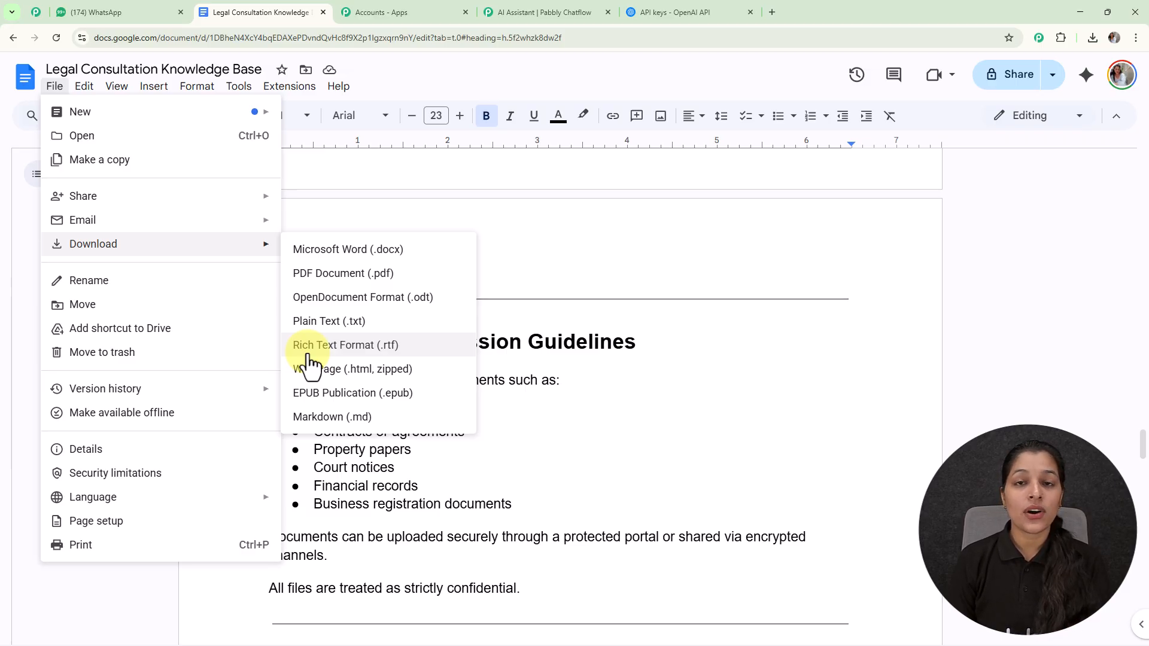
Return to the Pabbly Chatflow assistant and upload the Legal Consultation Knowledge Base text file from Downloads as the knowledge source
click(525, 9)
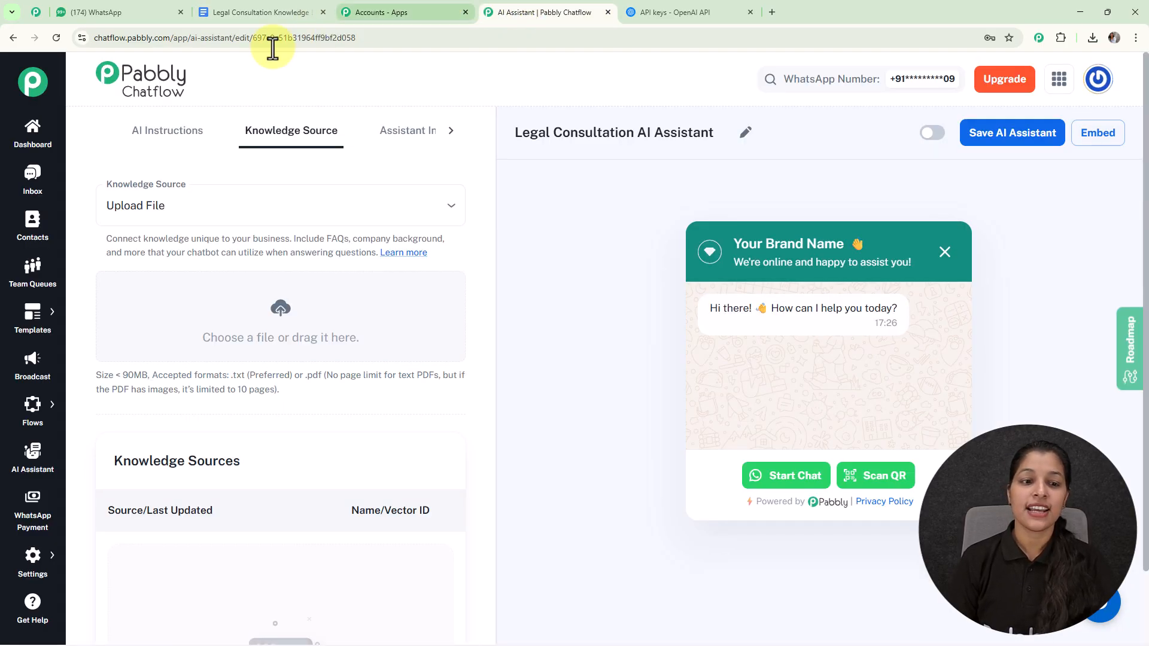
click(277, 311)
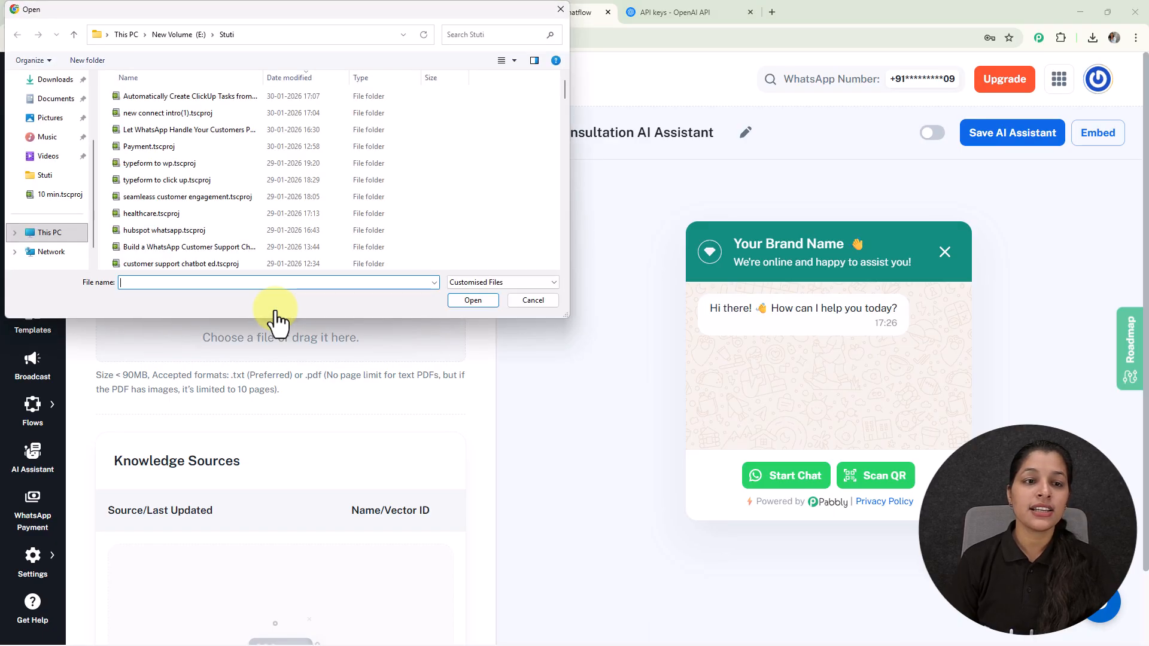
click(55, 80)
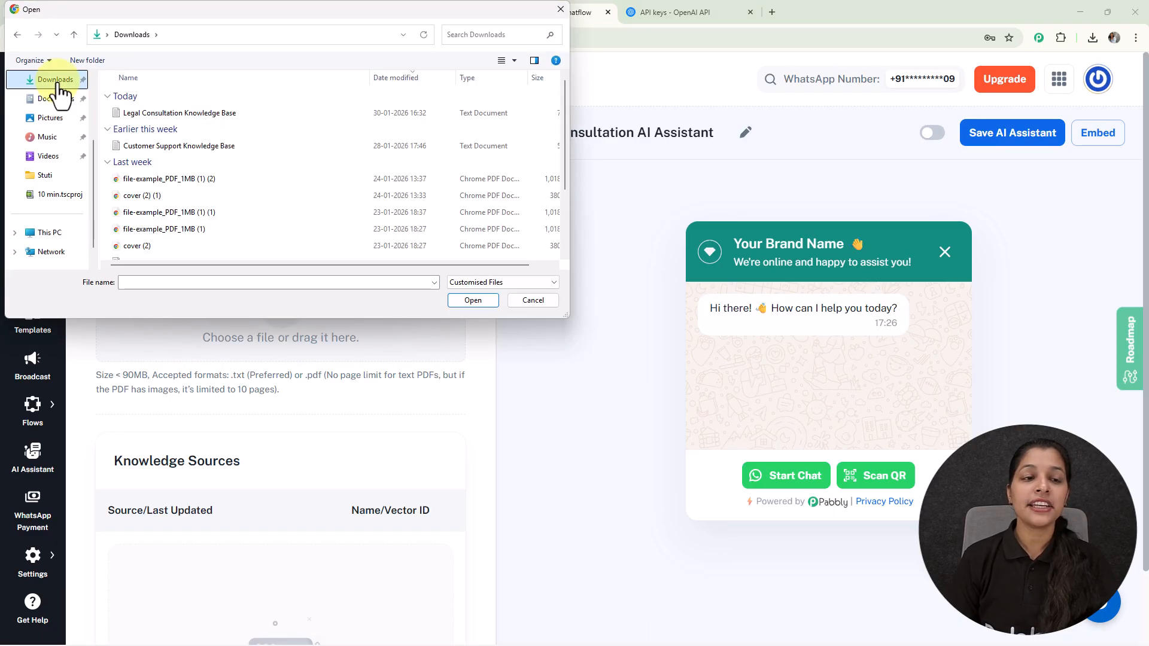
click(232, 111)
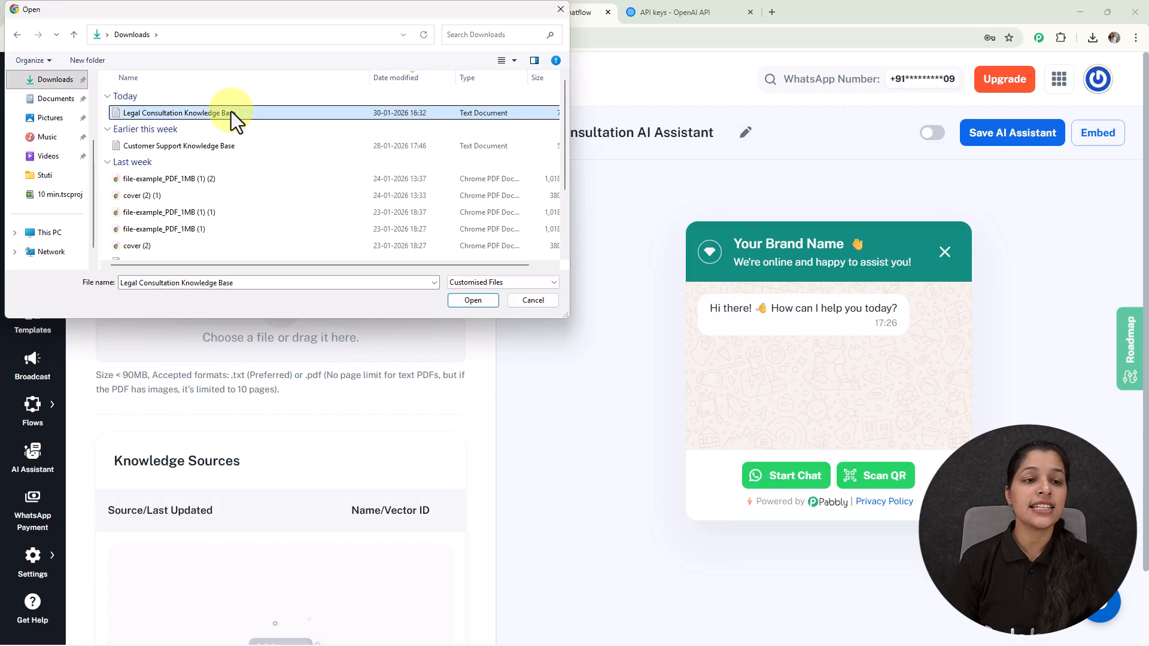
click(464, 301)
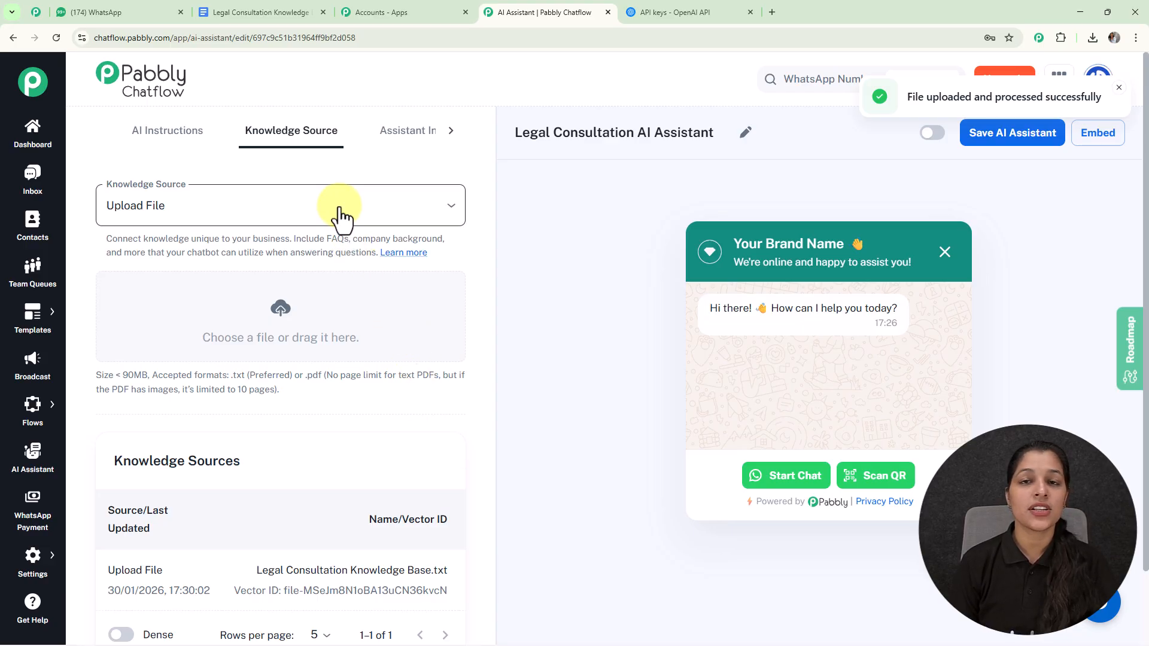
In the Assistant Interface settings, replace the brand name in the header heading with "Legal Consultation", keeping the waving-hand emoji
click(402, 139)
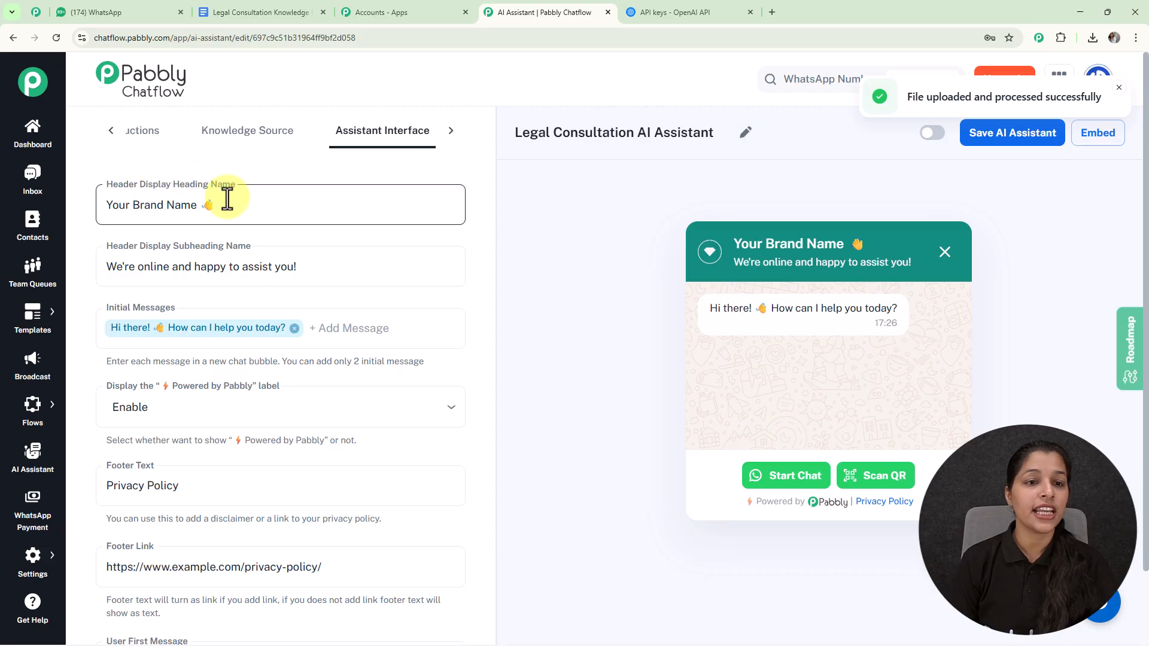
click(199, 206)
drag(198, 206, 64, 222)
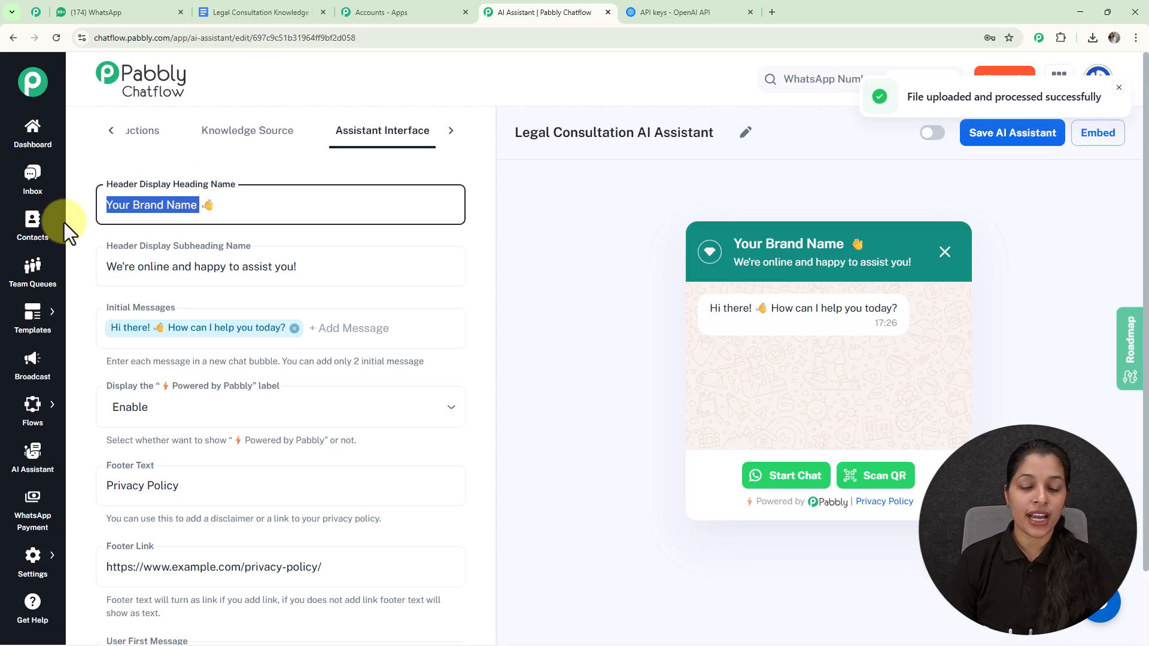
key(BackSpace)
text(Lega)
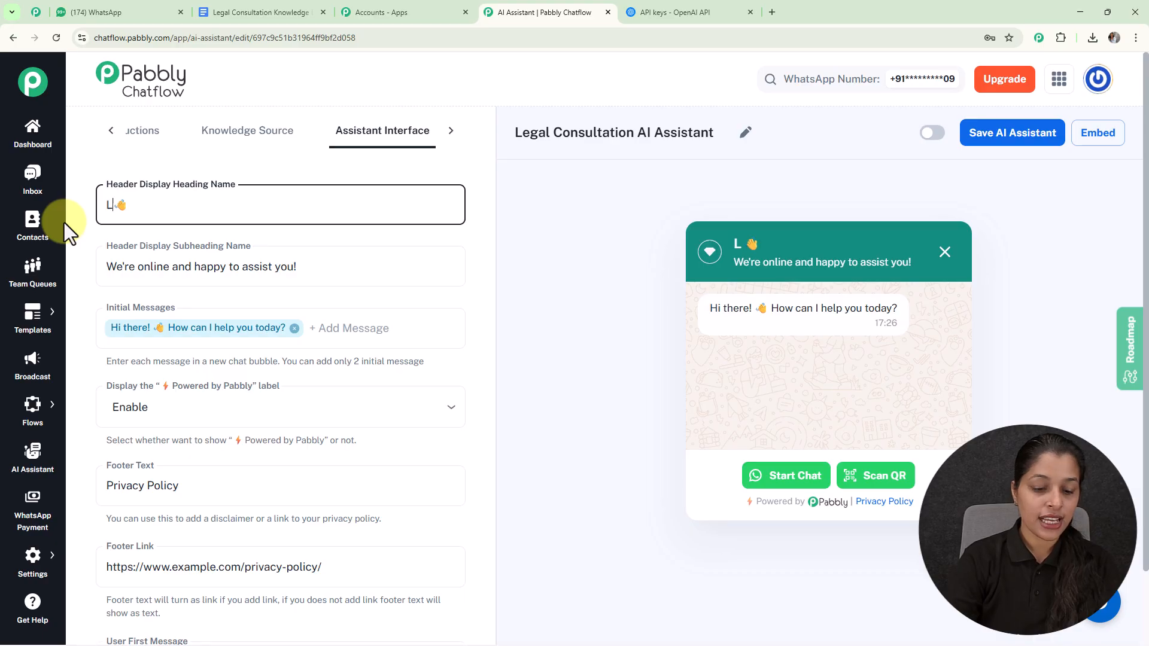
text(l C)
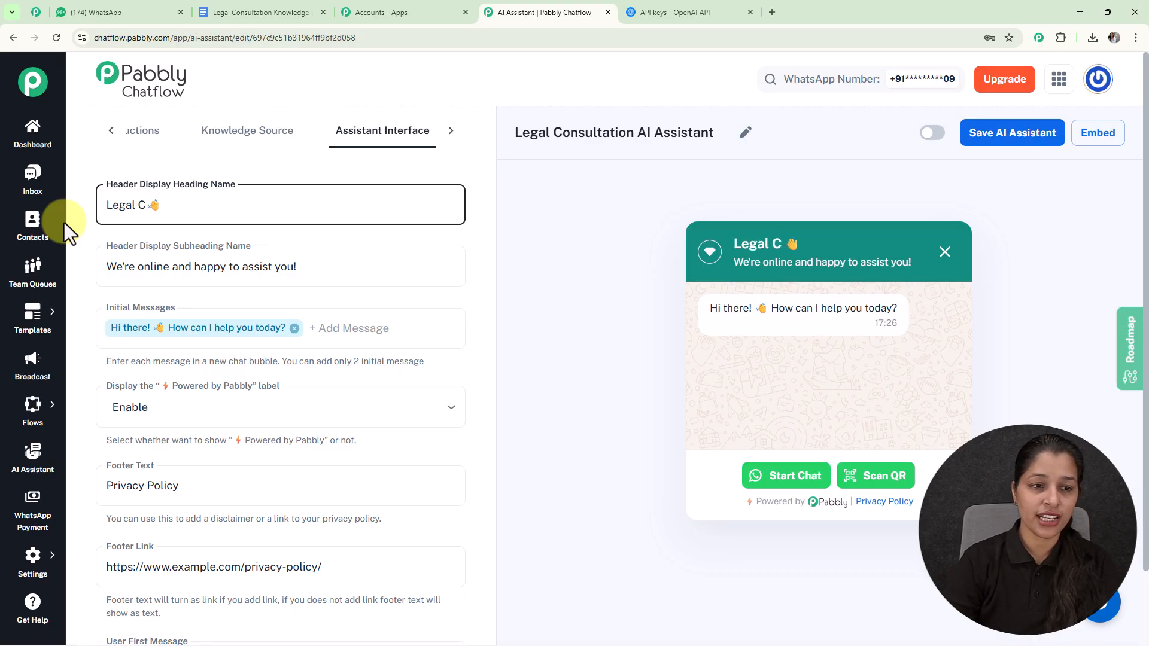
text(onsultation)
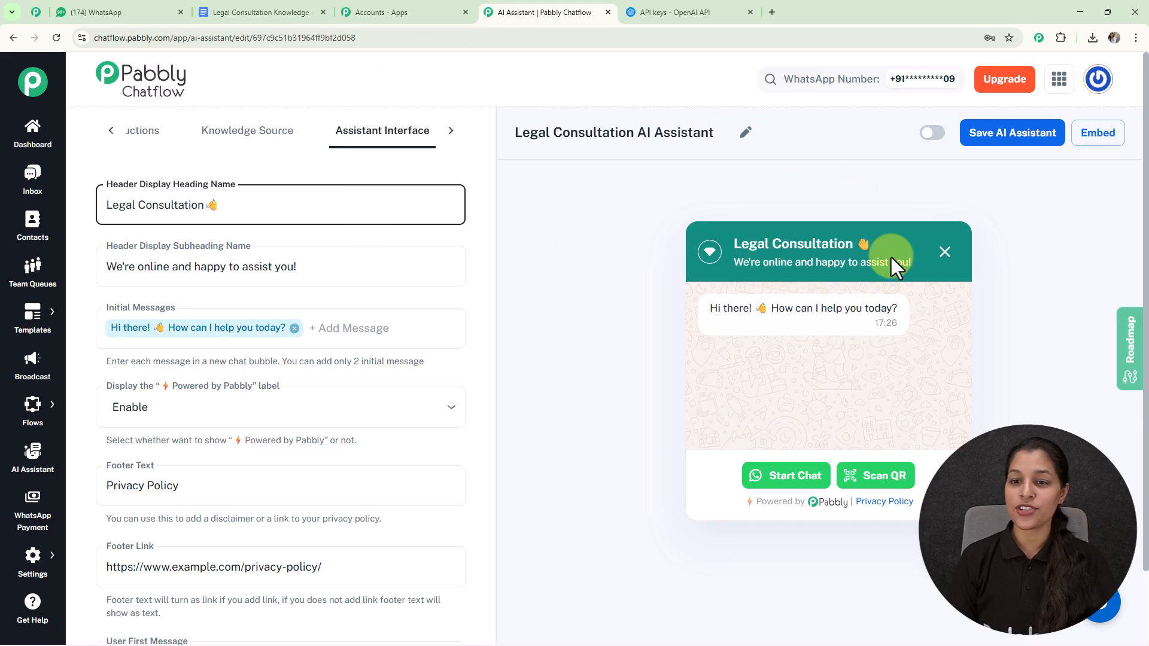
click(605, 303)
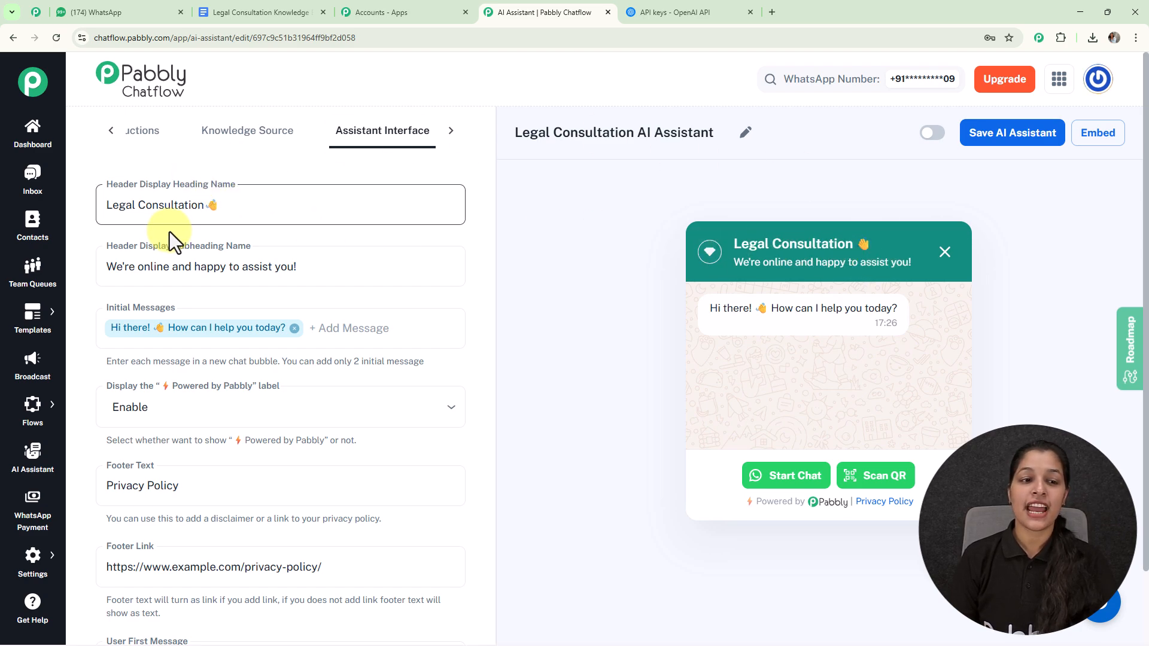
Review the header subheading text and compare it with the chat widget preview
click(159, 258)
click(545, 166)
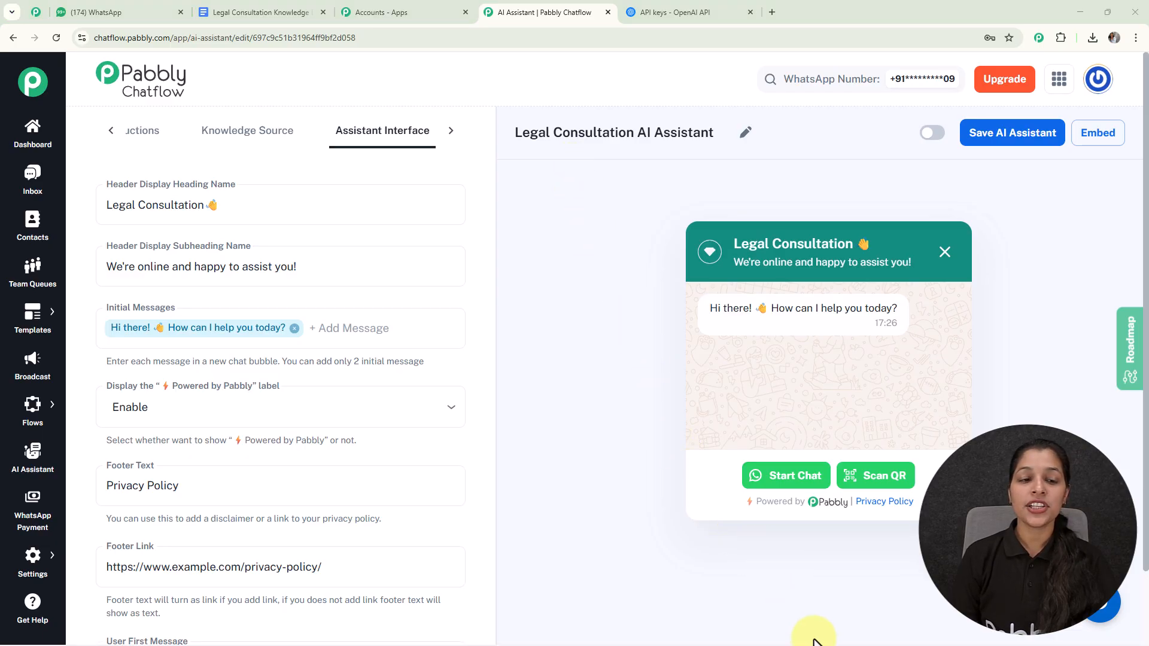
click(122, 265)
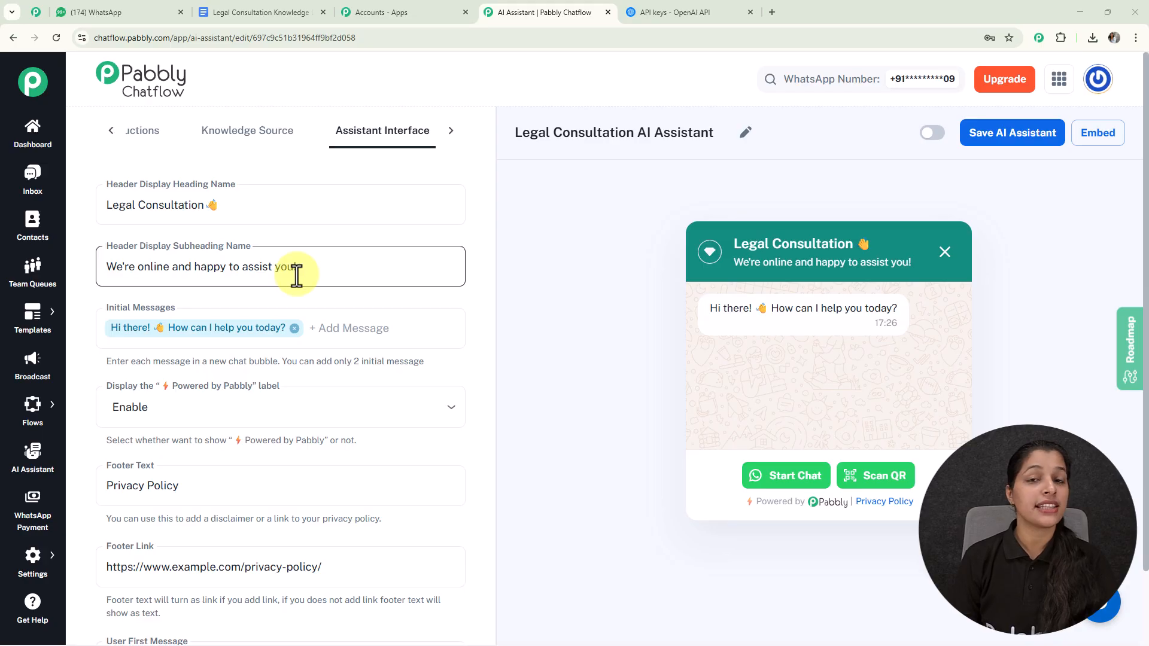
click(786, 237)
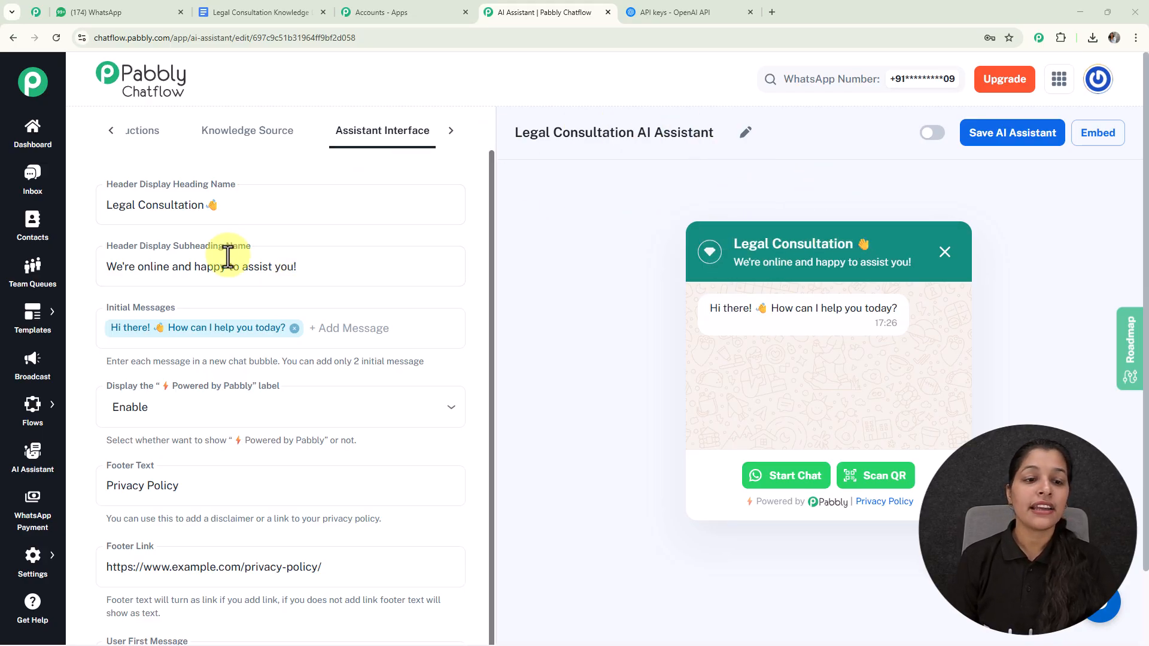
Try disabling the "Powered by Pabbly" label in the chat widget, and set it back to Enable
scroll(233, 262, down, 1)
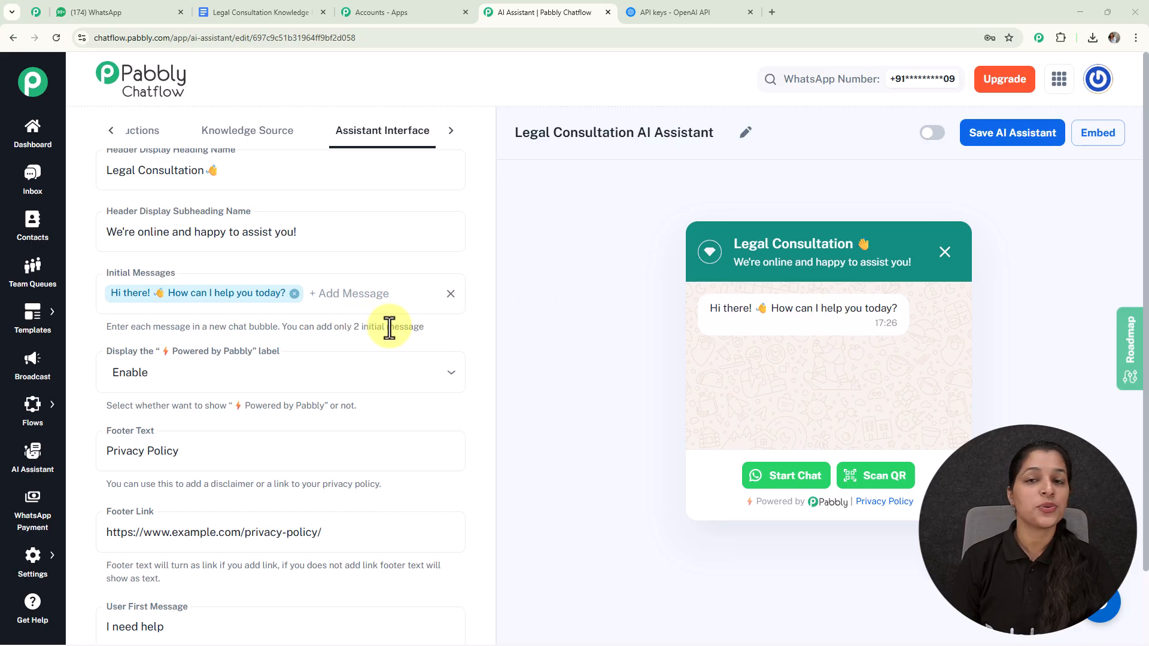
scroll(390, 328, down, 2)
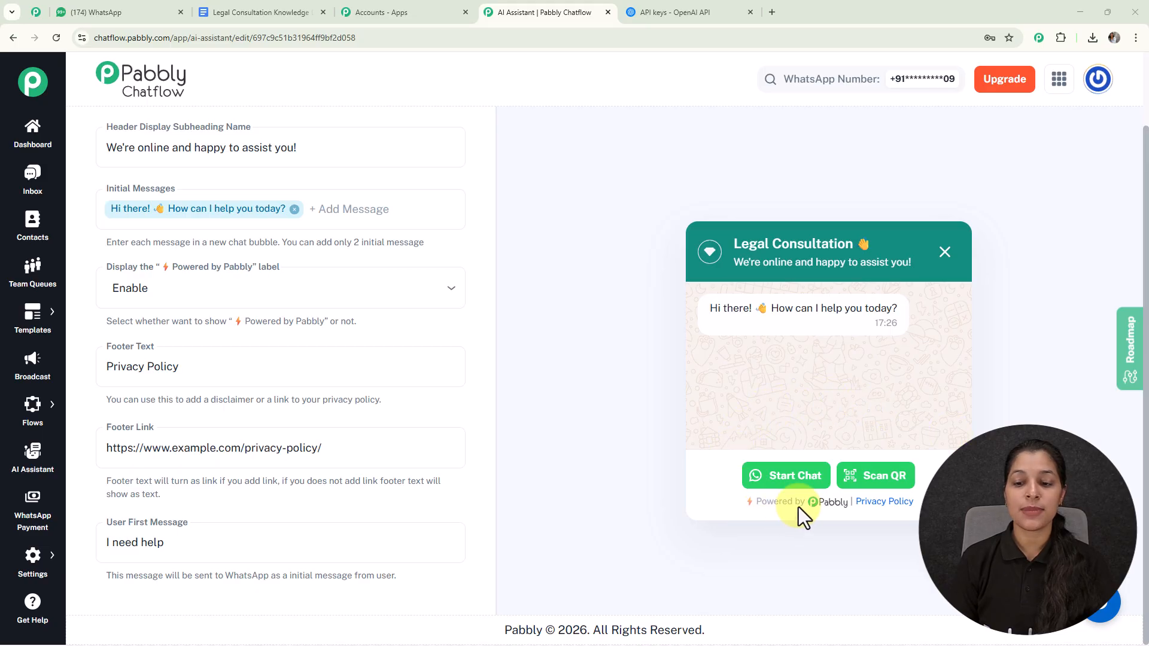
click(369, 300)
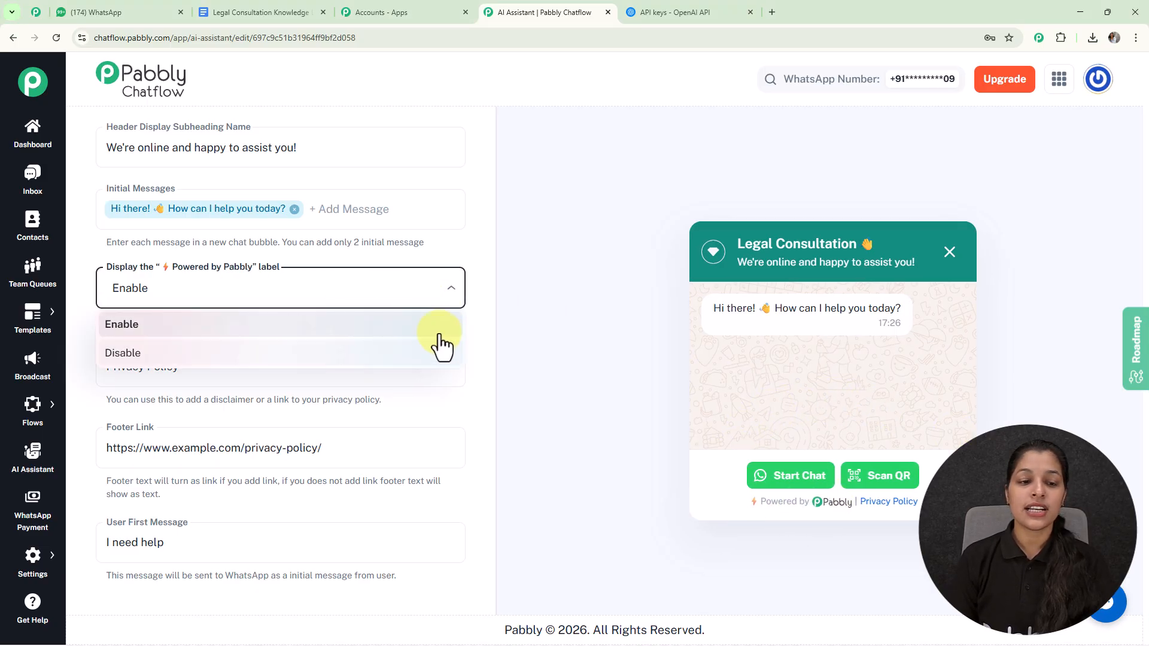
click(389, 357)
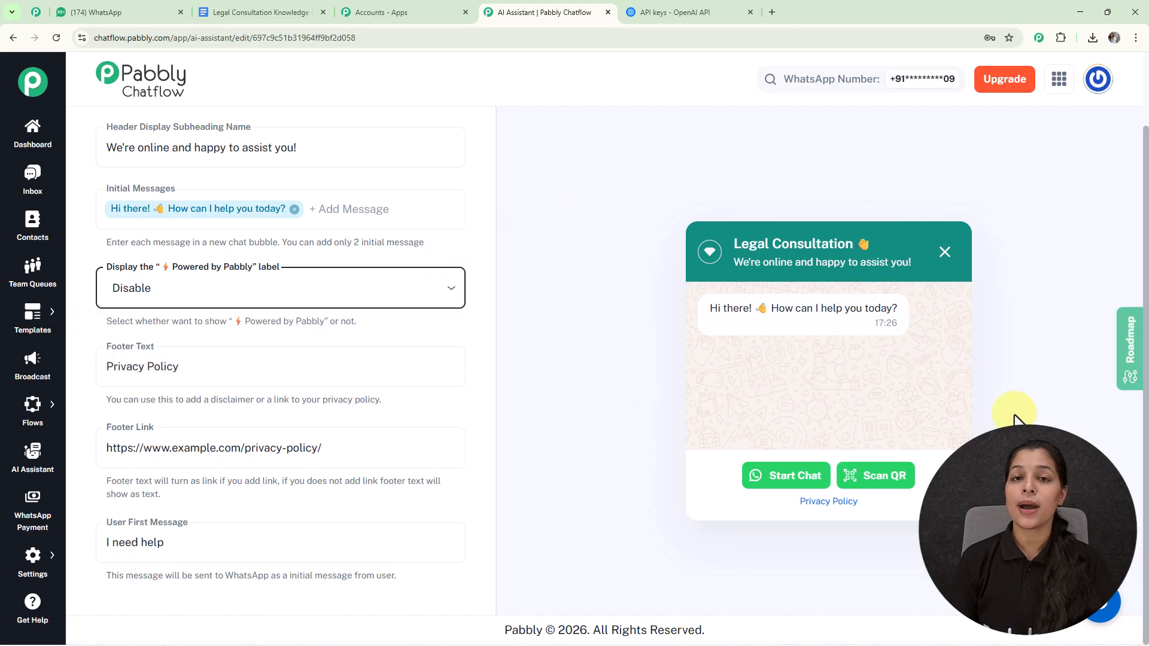
click(385, 287)
click(292, 326)
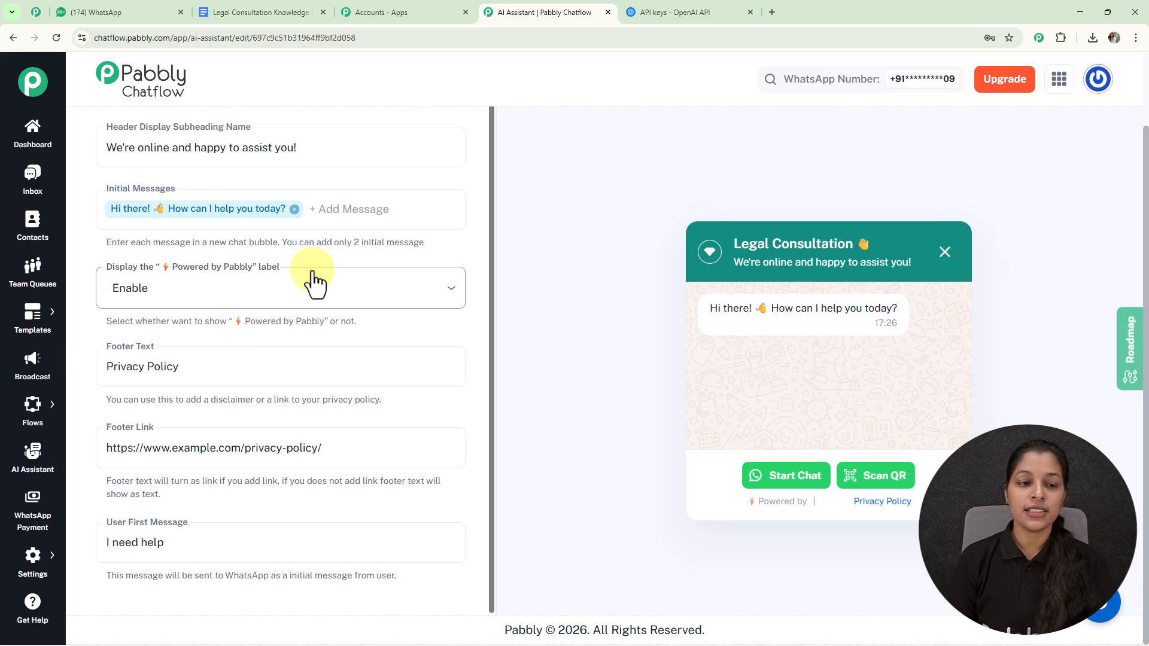
click(151, 359)
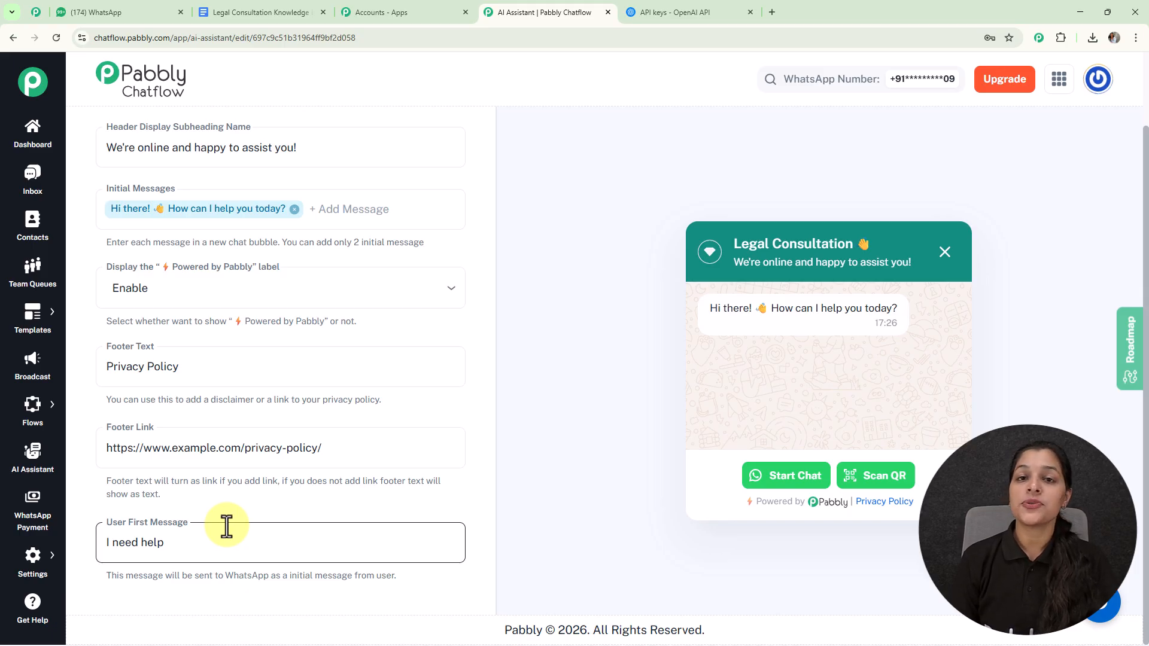
Open the assistant's Styling settings
scroll(288, 455, up, 3)
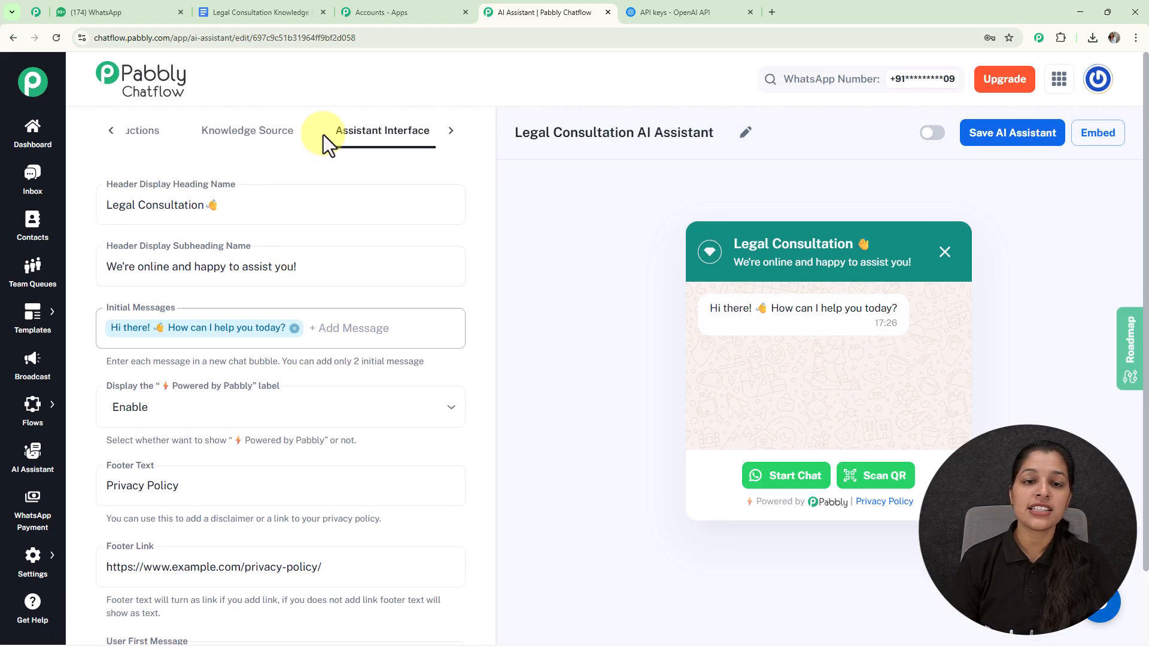
click(452, 131)
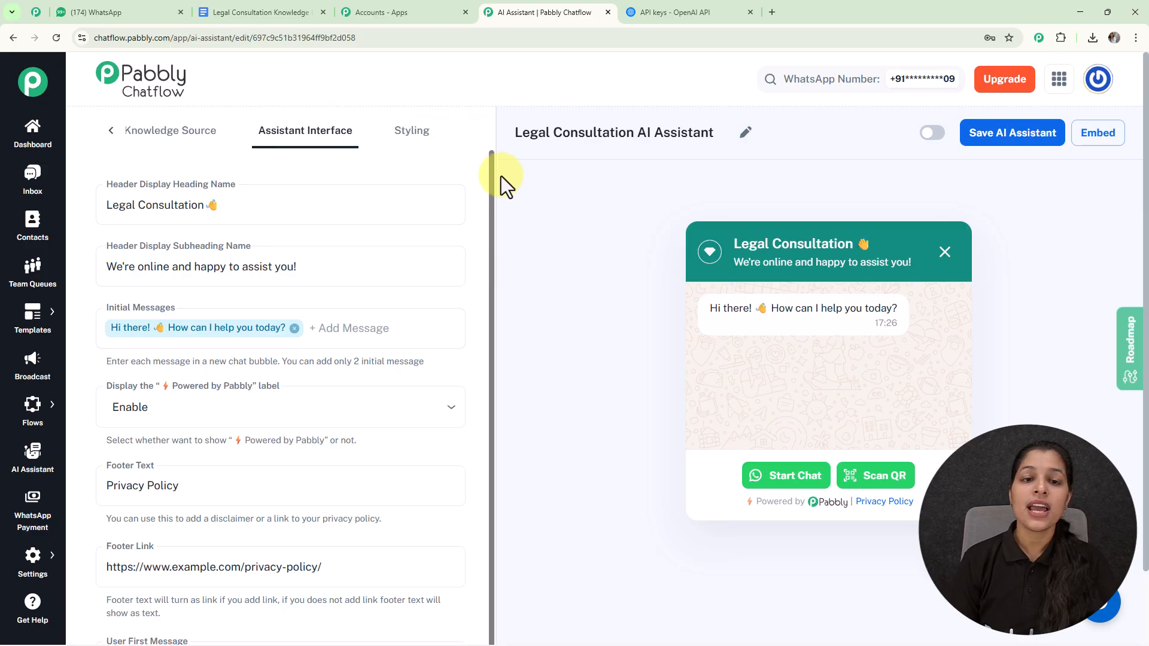
click(417, 134)
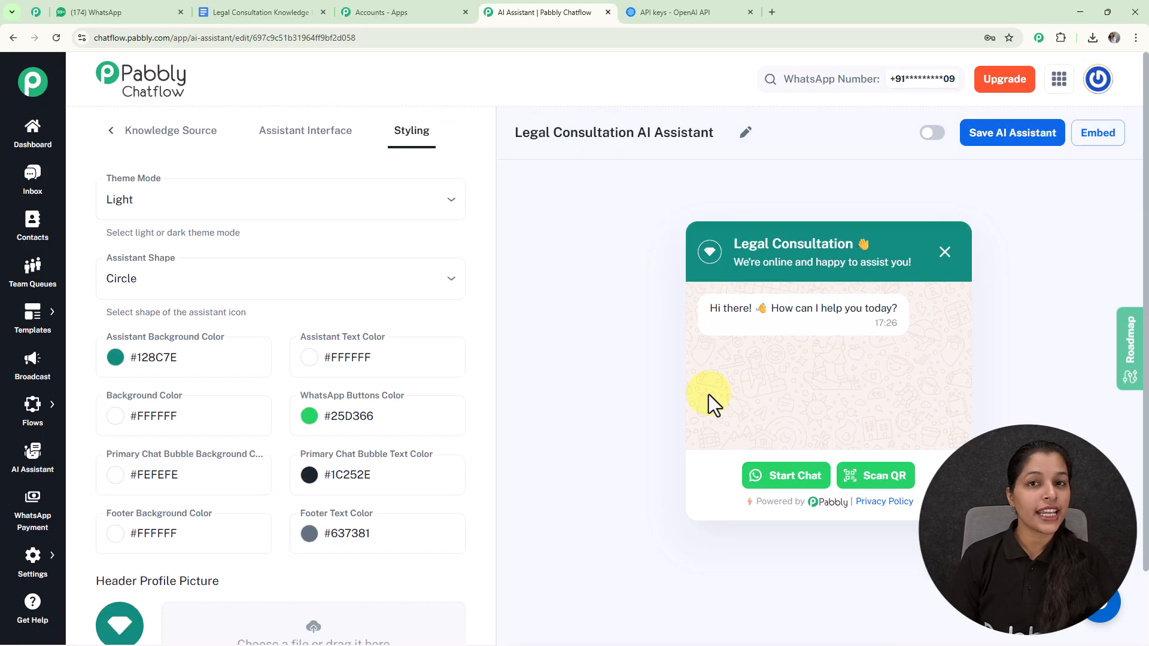
Try the Dark theme mode on the chat widget, and set it back to Light
click(179, 203)
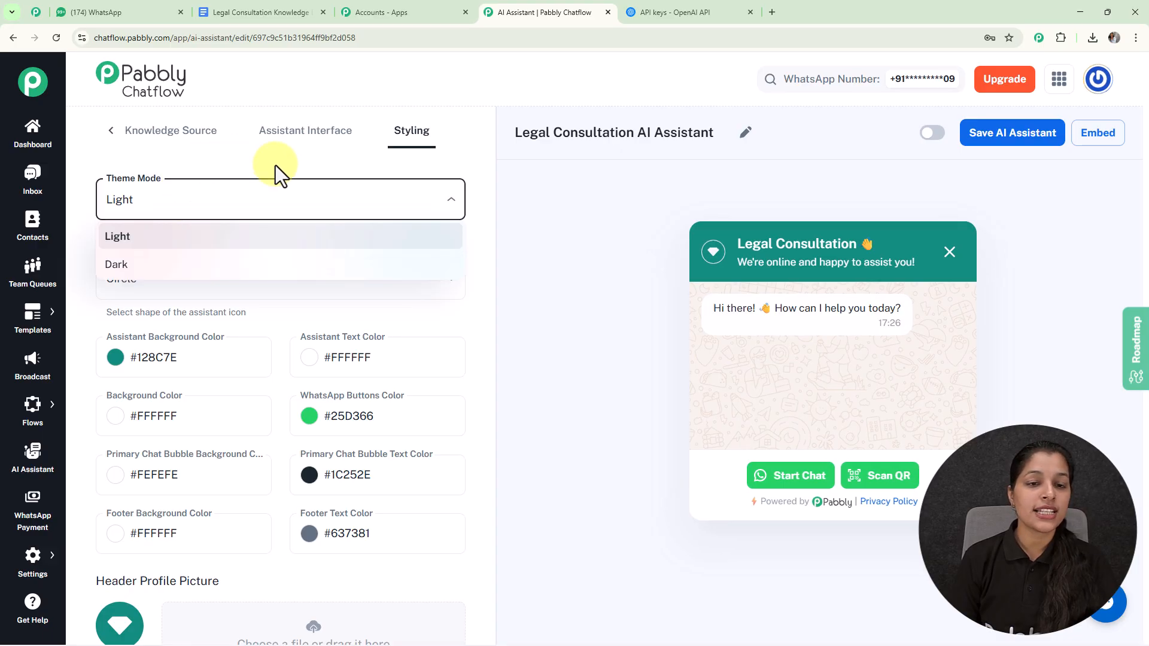
click(258, 267)
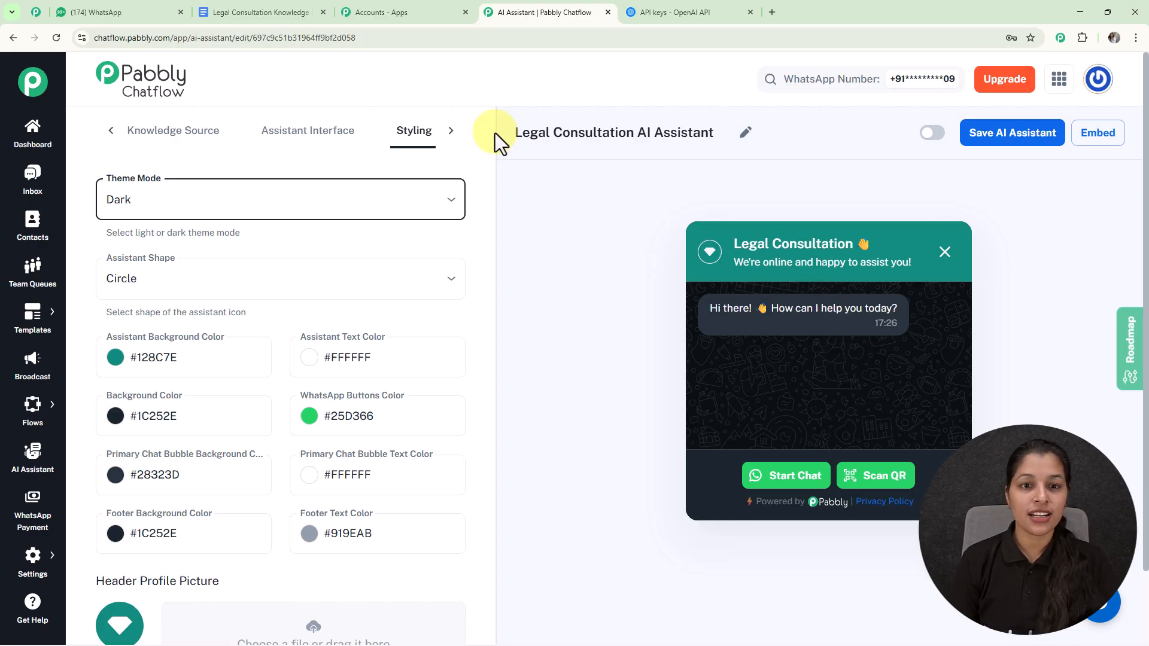
click(385, 200)
click(322, 238)
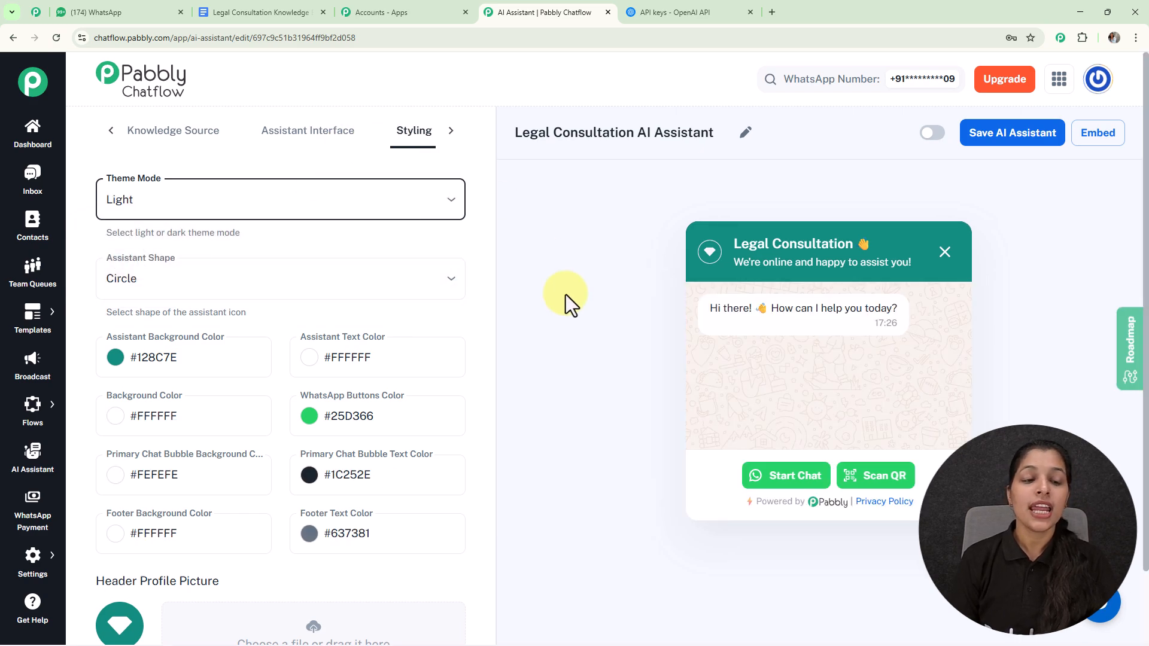
Check the shape options available for the assistant icon, leaving Circle selected
scroll(218, 198, down, 1)
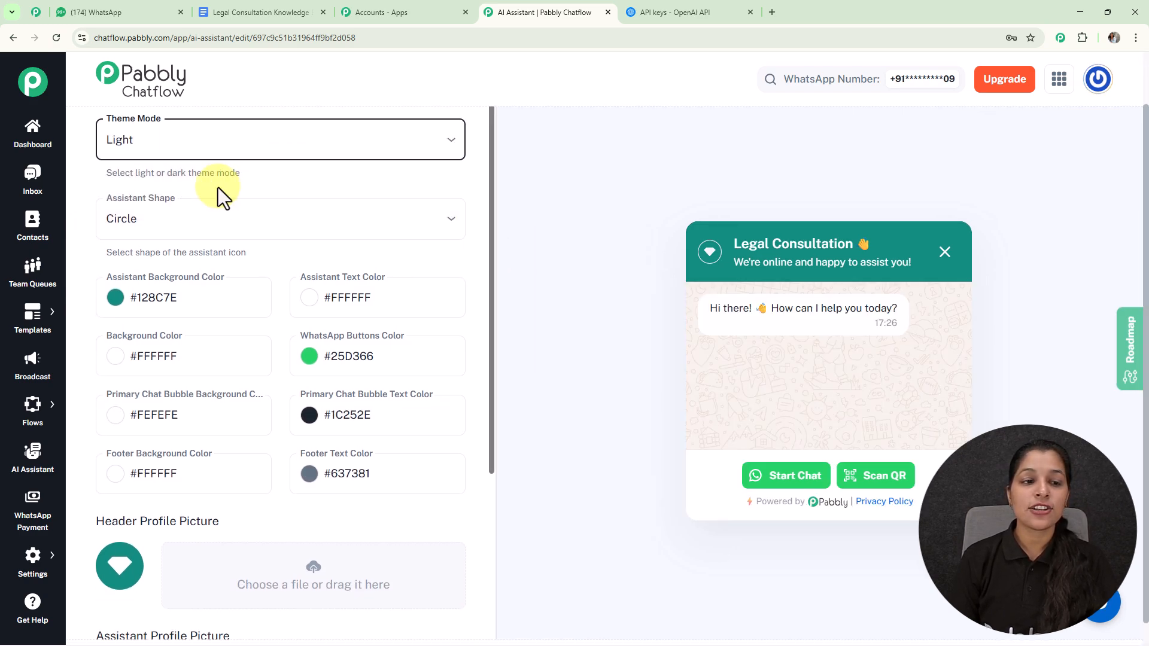
click(228, 224)
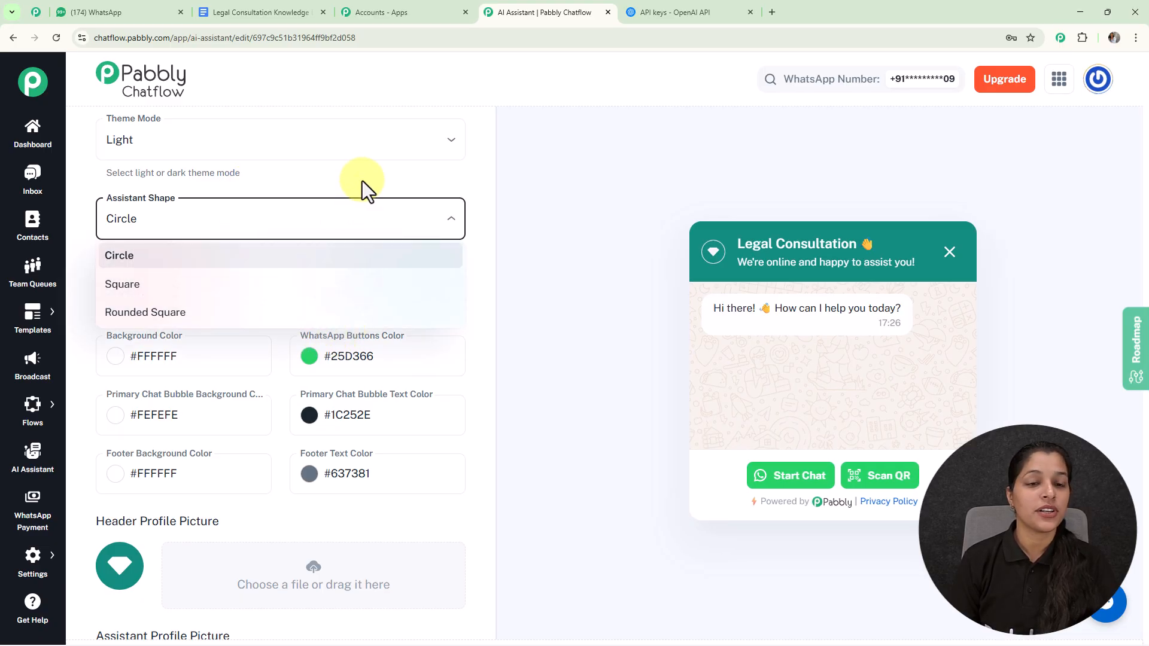
click(325, 235)
Set the Assistant Background Color to the near-black shade #232525
scroll(252, 262, down, 1)
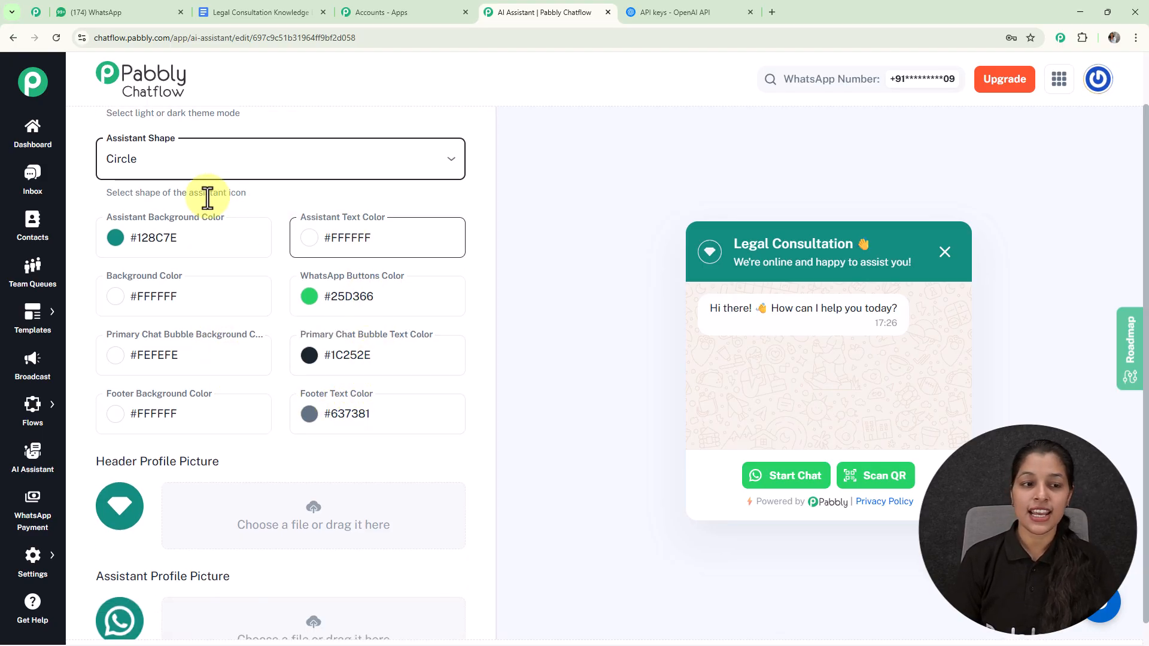
click(117, 252)
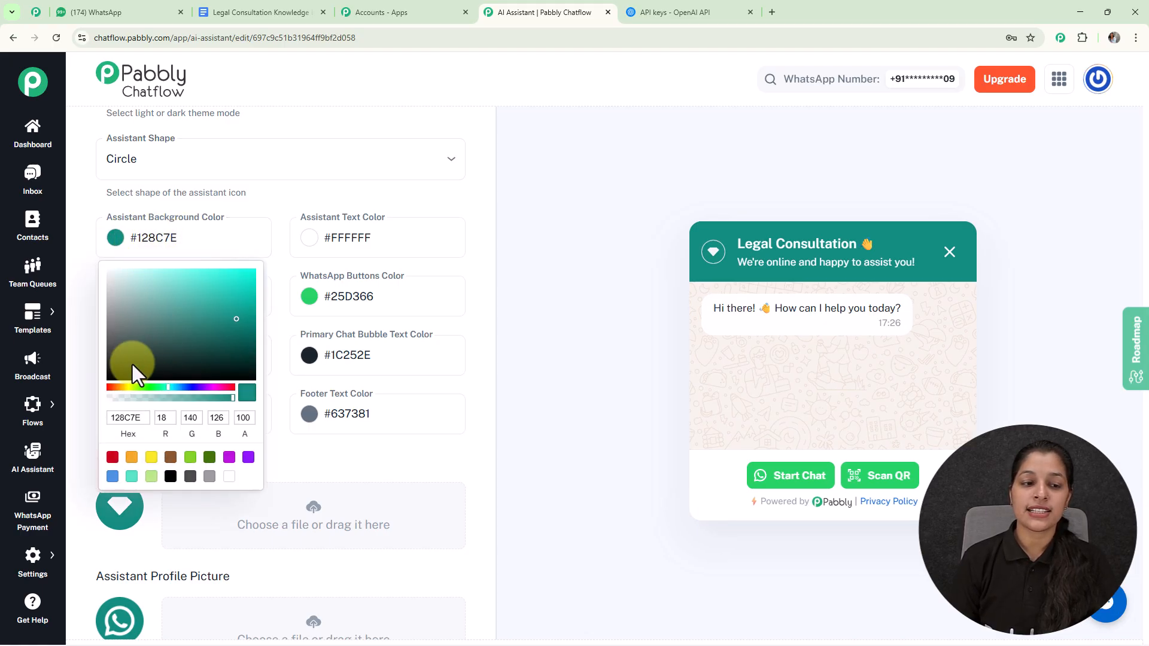
click(116, 364)
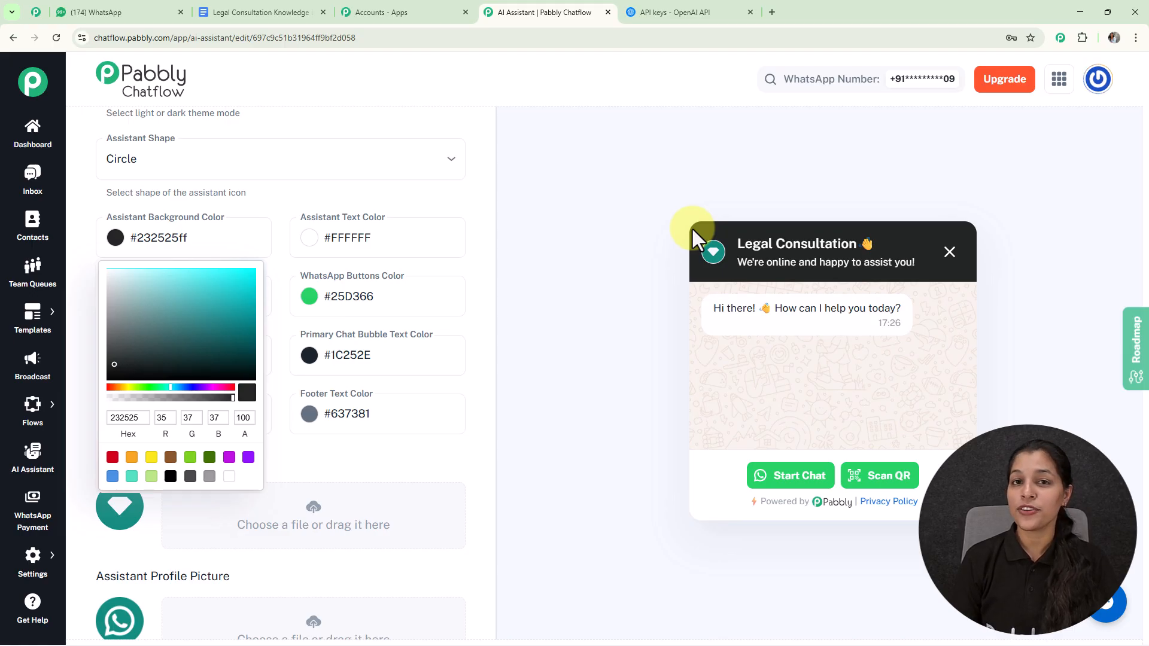
click(612, 249)
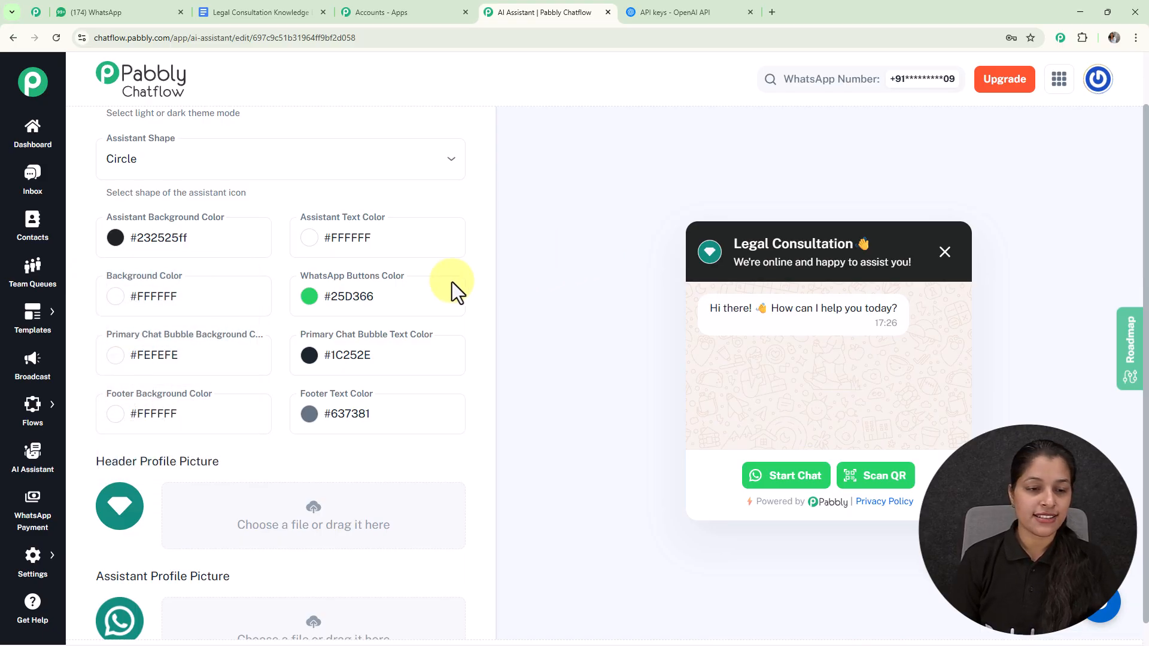
Switch the Legal Consultation AI Assistant to active and save it
scroll(324, 287, down, 3)
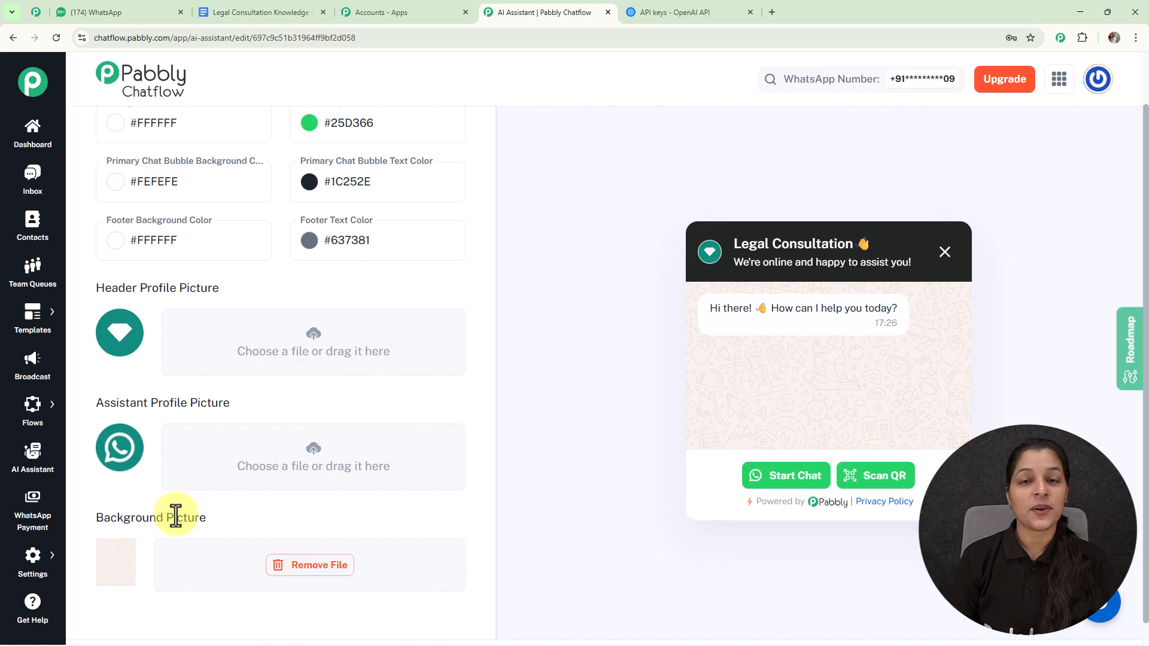
scroll(523, 384, up, 2)
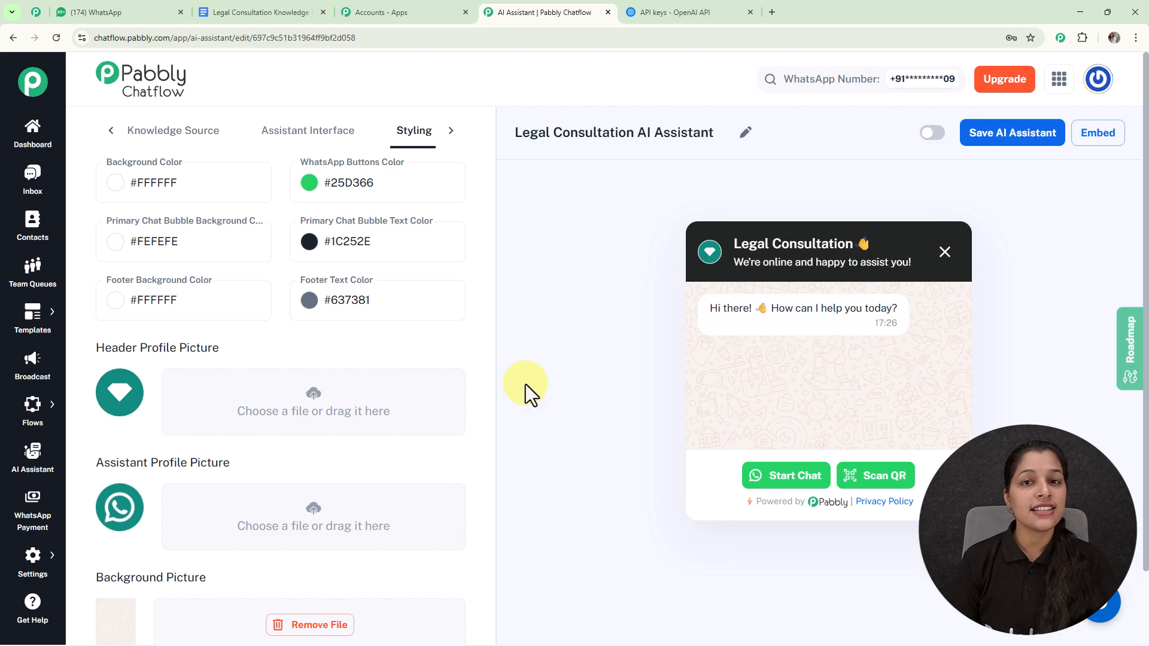
click(931, 135)
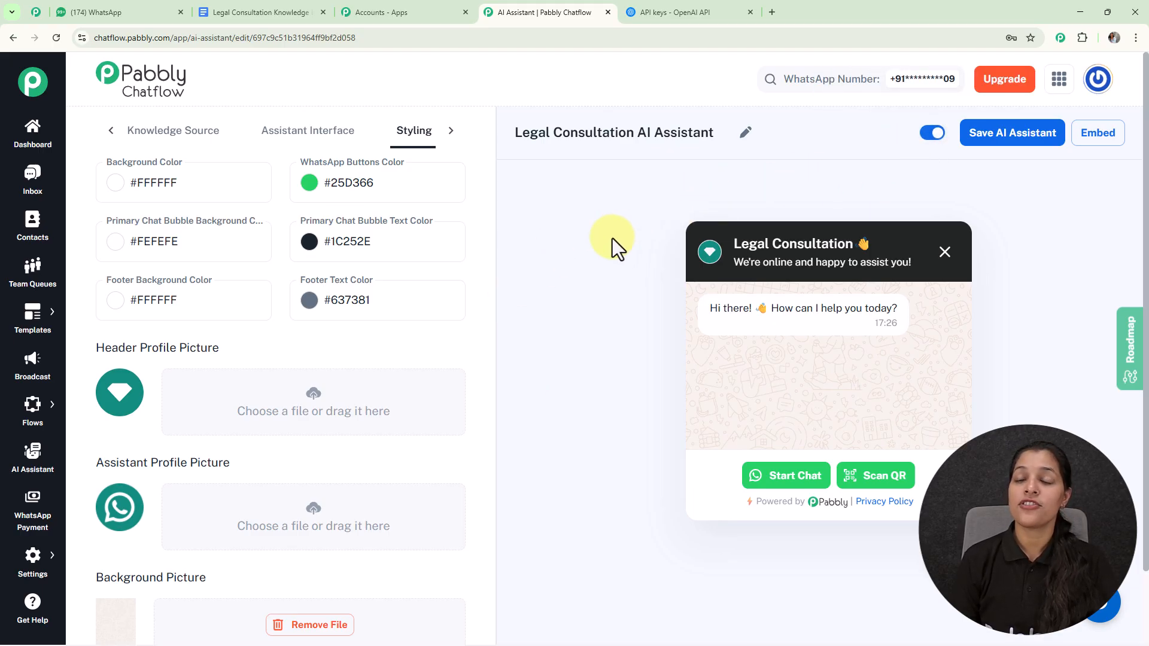
click(1030, 140)
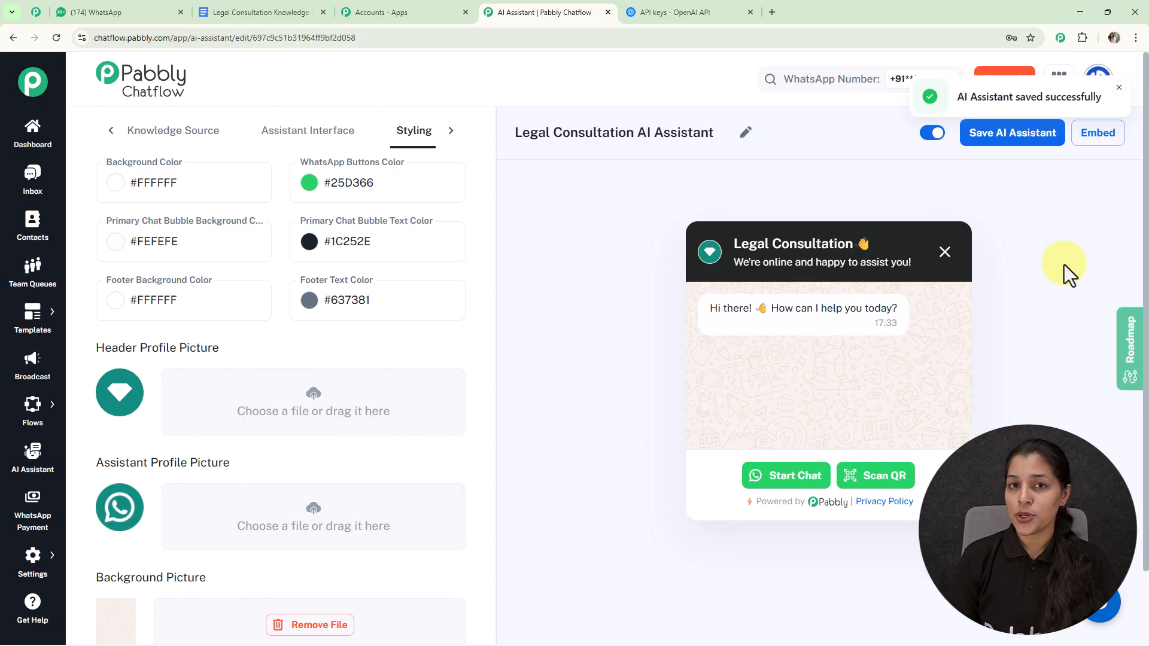
View the script for embedding the AI assistant on a website, and close it
click(1100, 150)
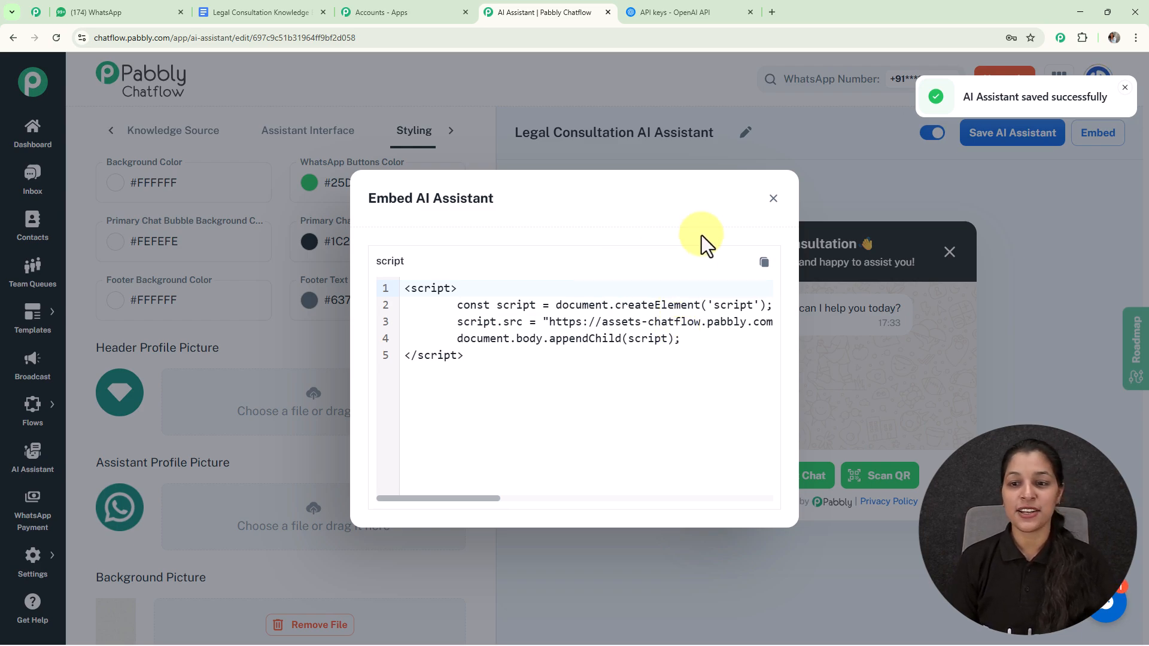
click(773, 201)
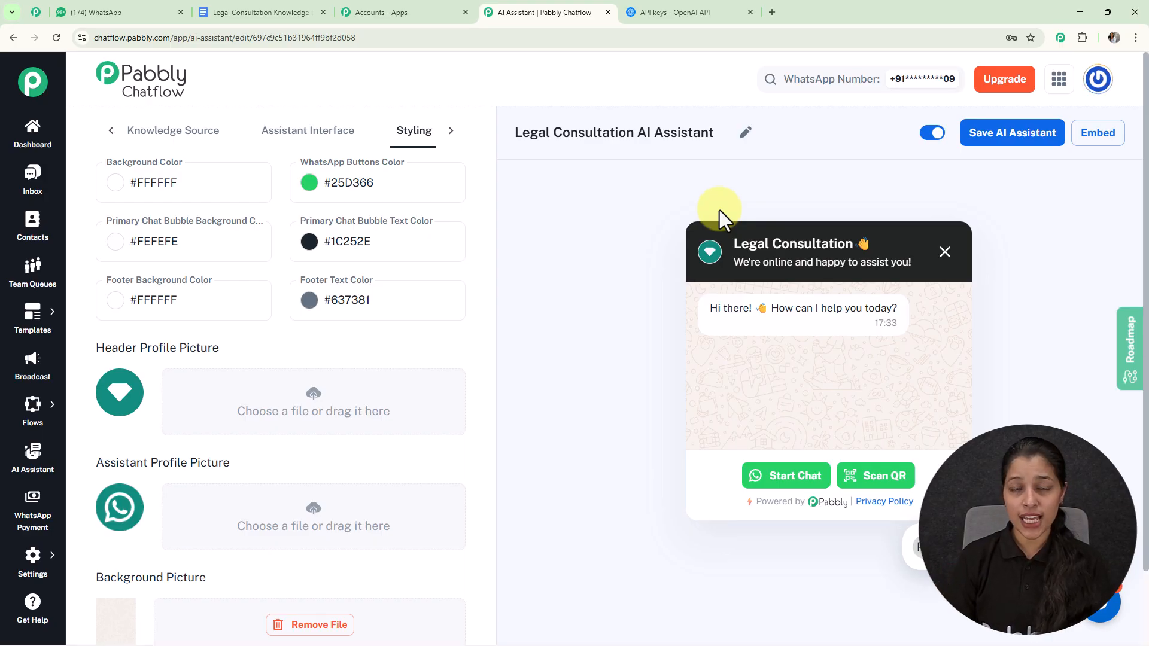
Examine the AI Auto-Reply Settings in Inbox Settings, including the contact list and AI assistant choices, without changing the rule
mouse_move(33, 590)
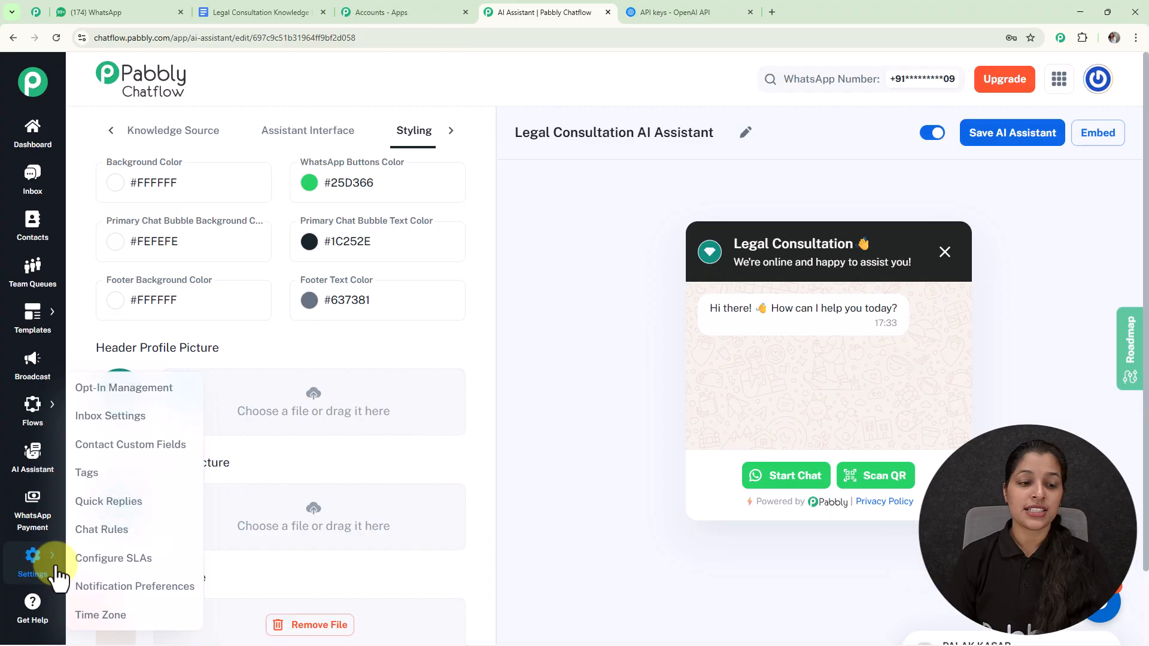
click(111, 401)
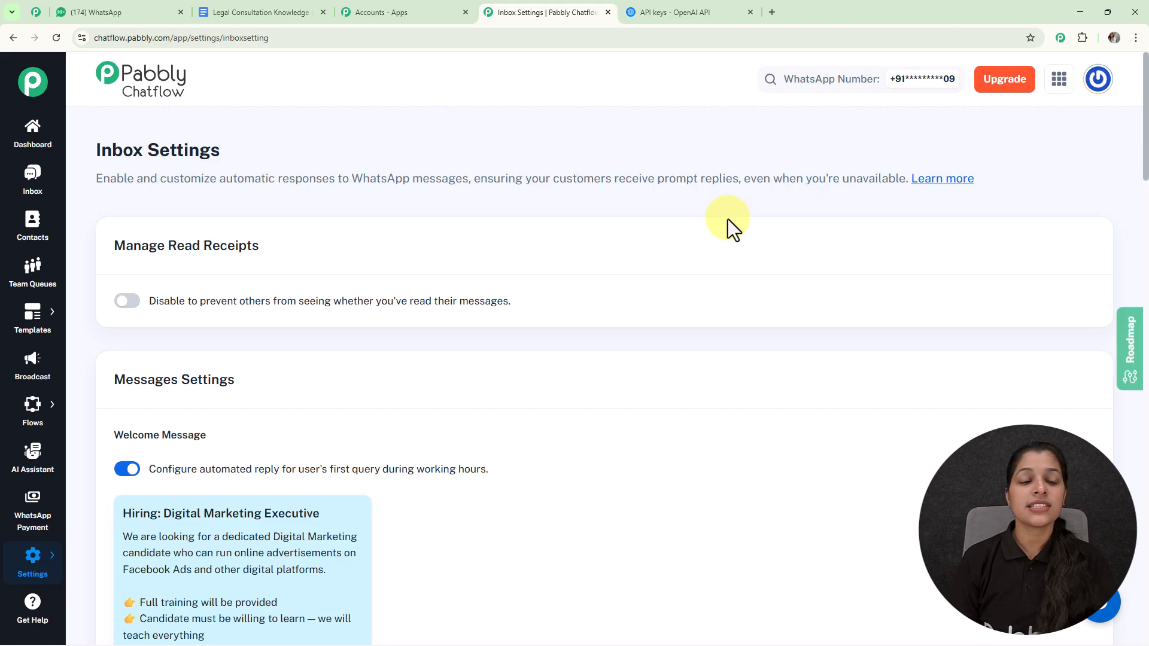
scroll(728, 219, down, 15)
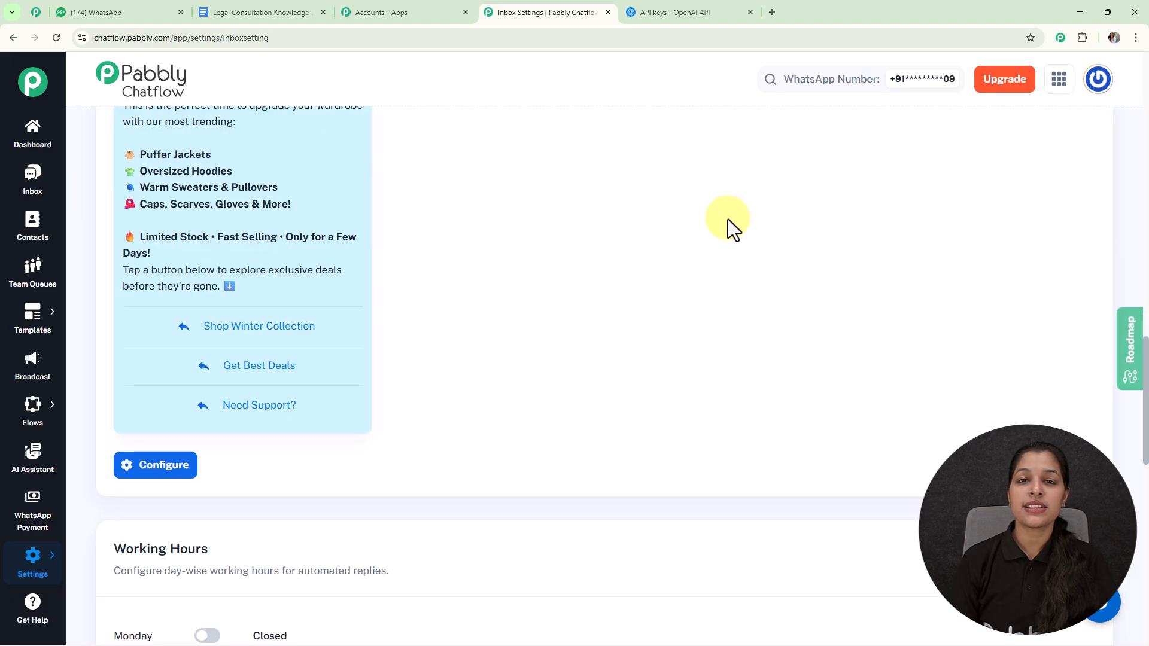
scroll(728, 219, down, 14)
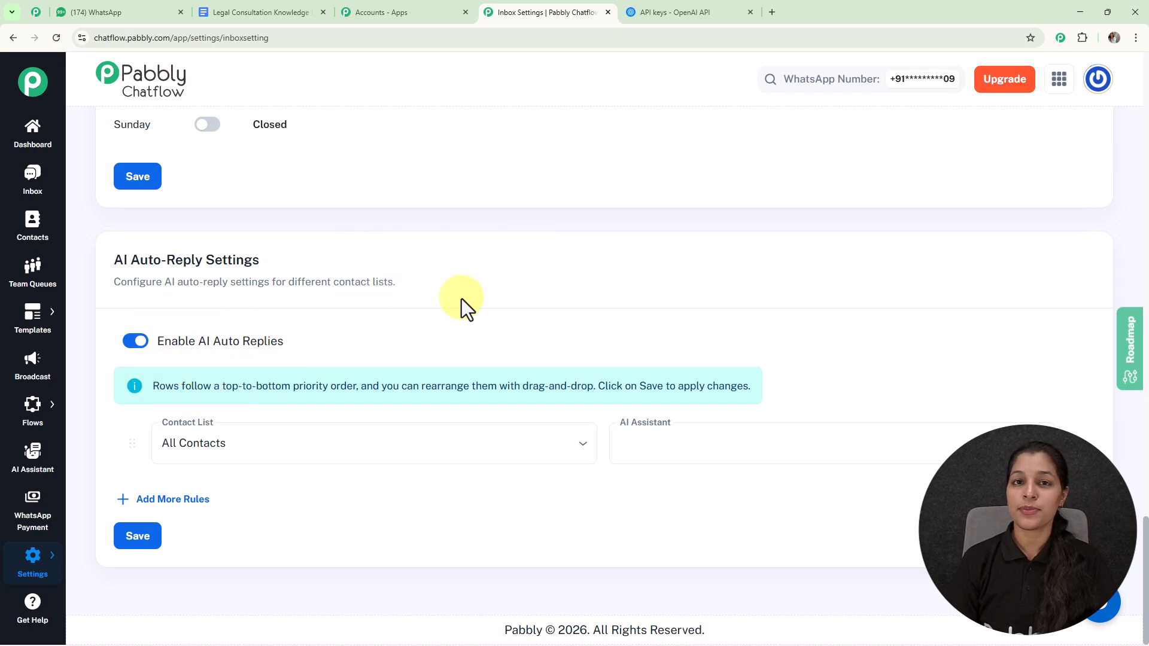
click(359, 450)
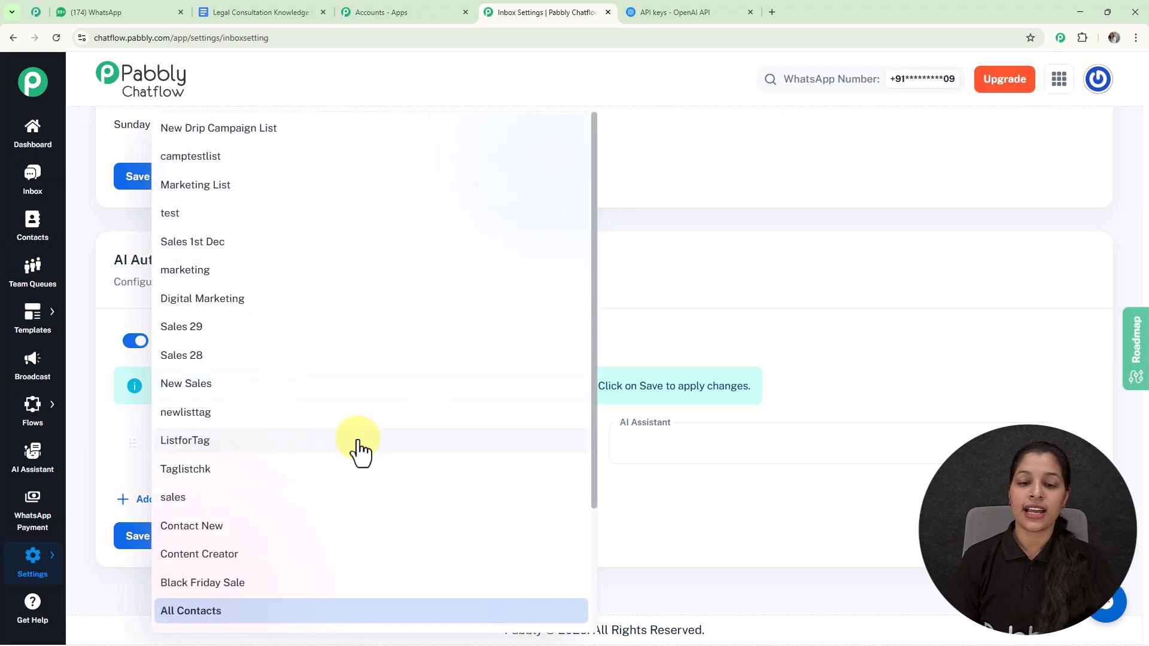
click(634, 328)
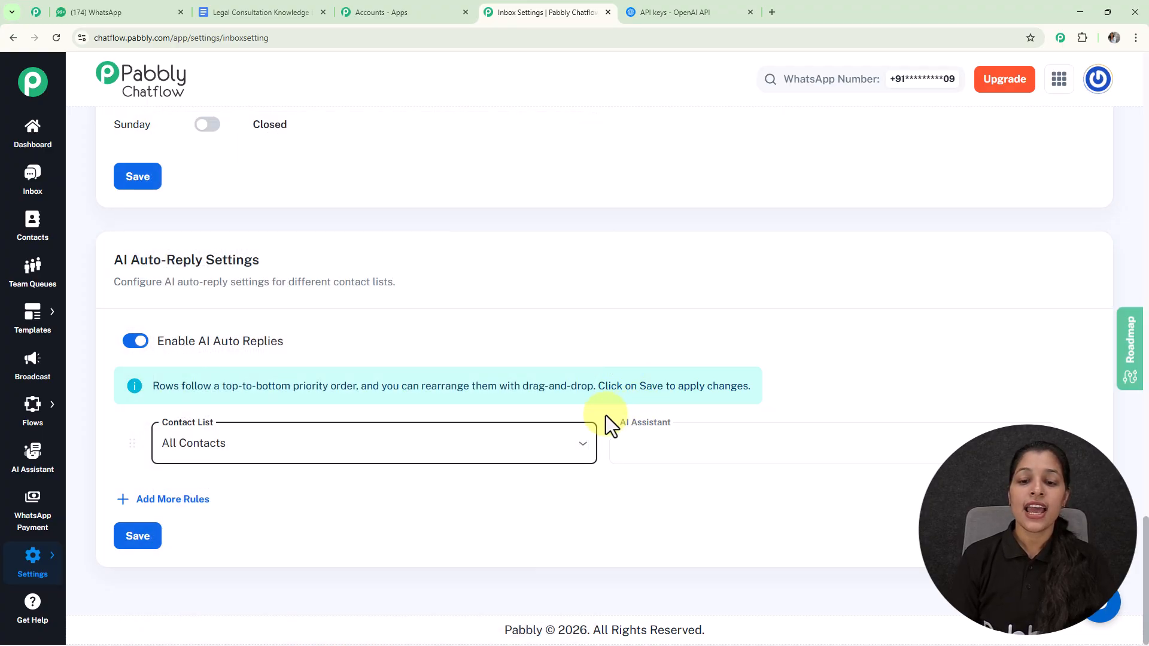
click(691, 446)
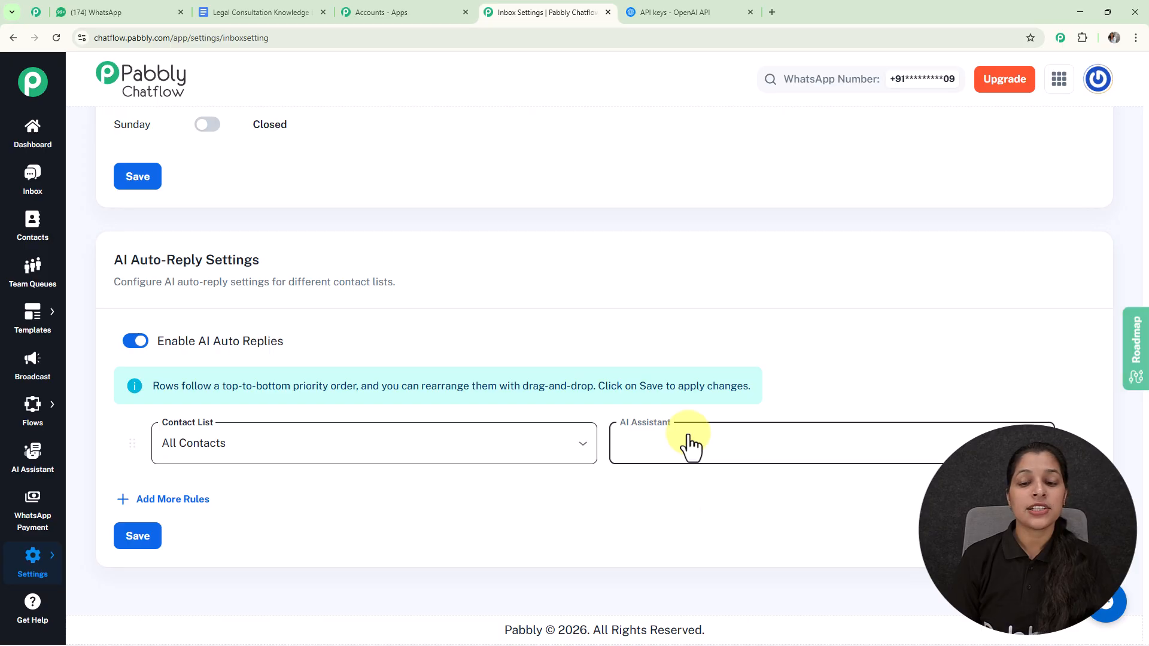
key(Escape)
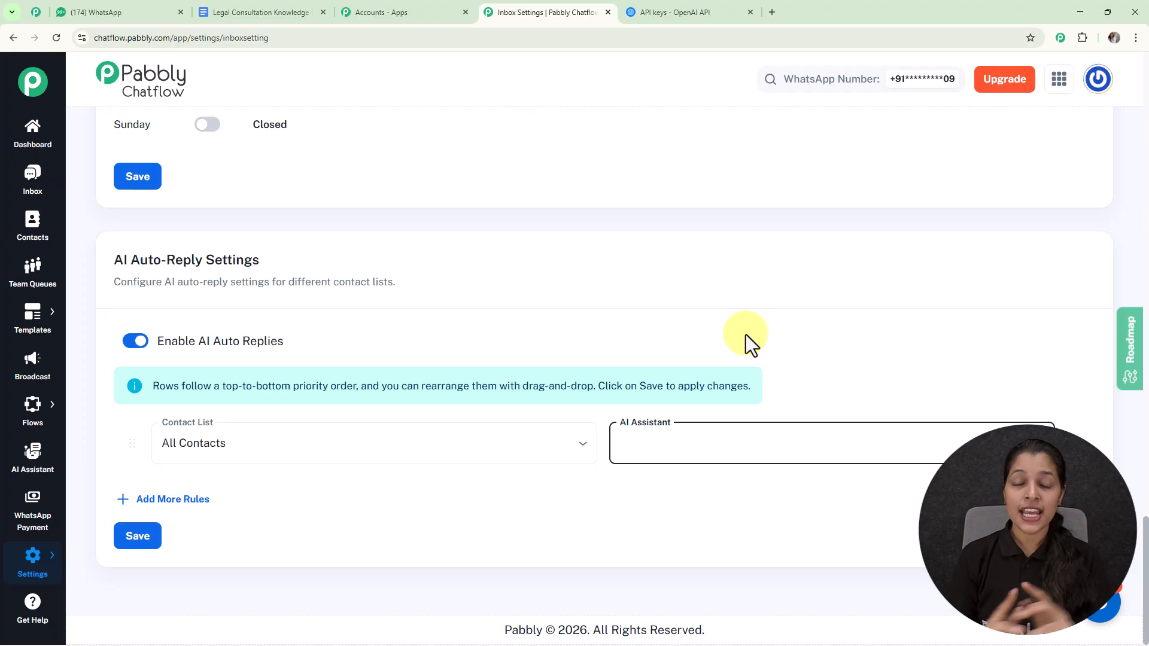
In the inbox, enable the Legal Consultation AI Assistant for the currently open contact's chat and save the selection
click(36, 177)
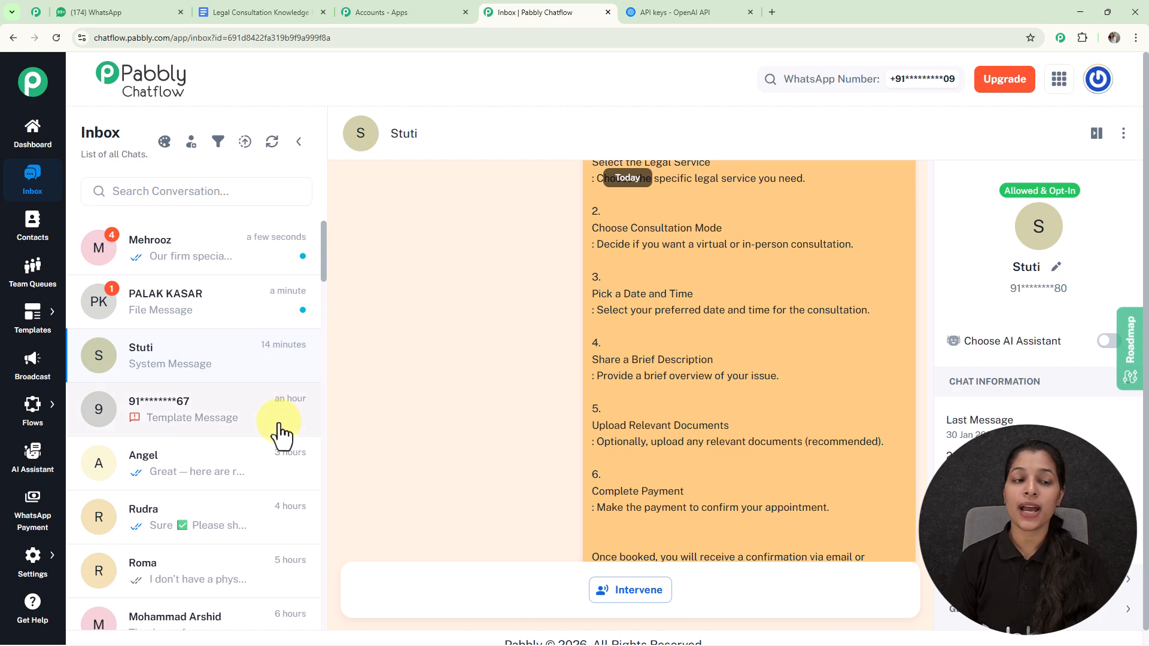
mouse_move(750, 286)
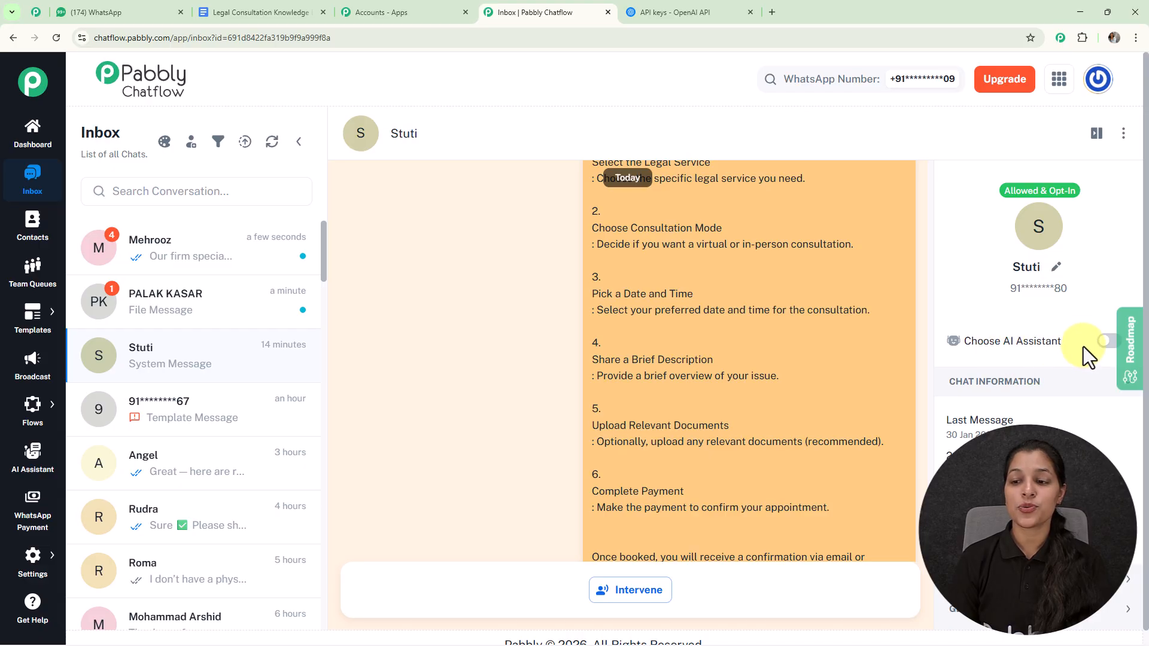
click(1104, 342)
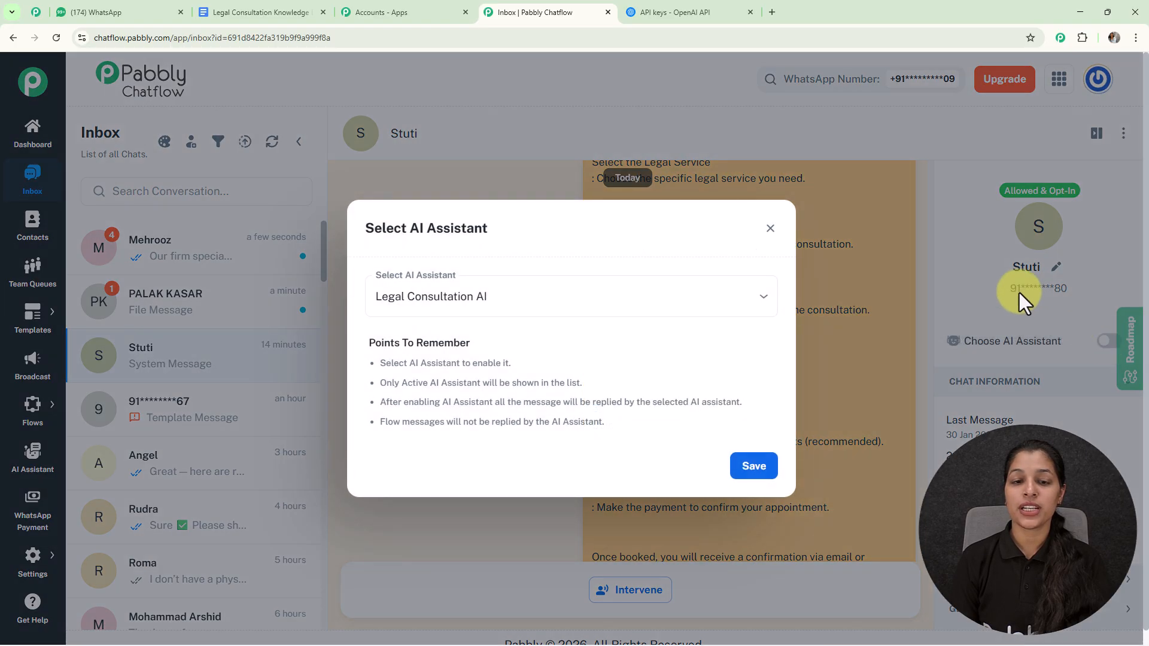
click(550, 289)
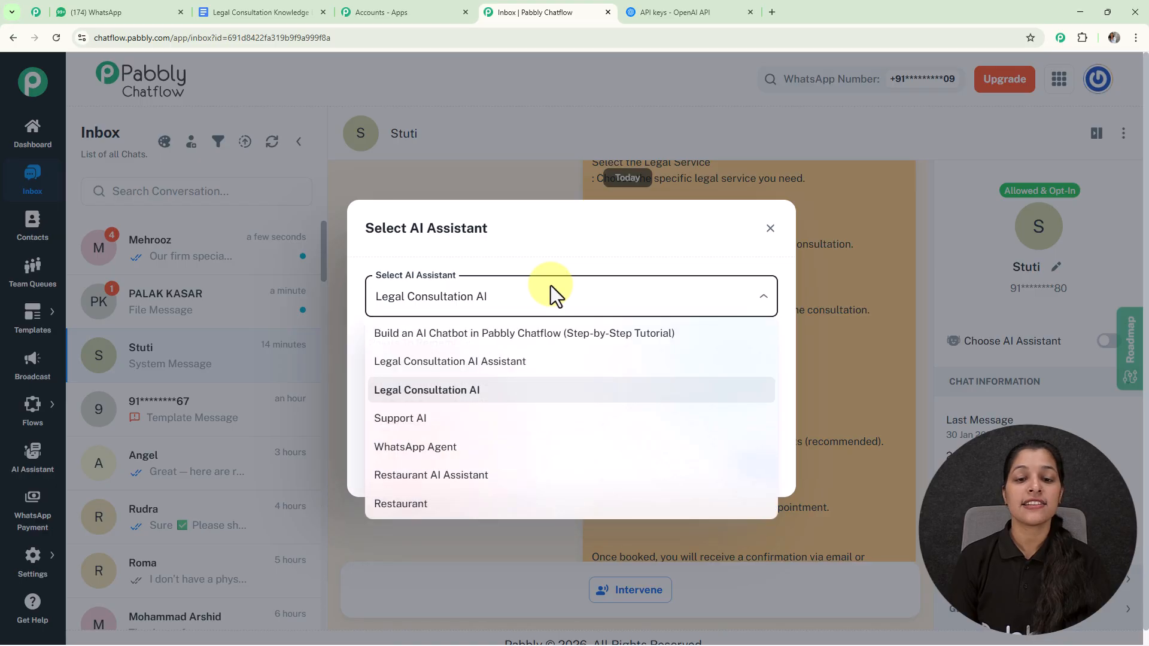
click(460, 364)
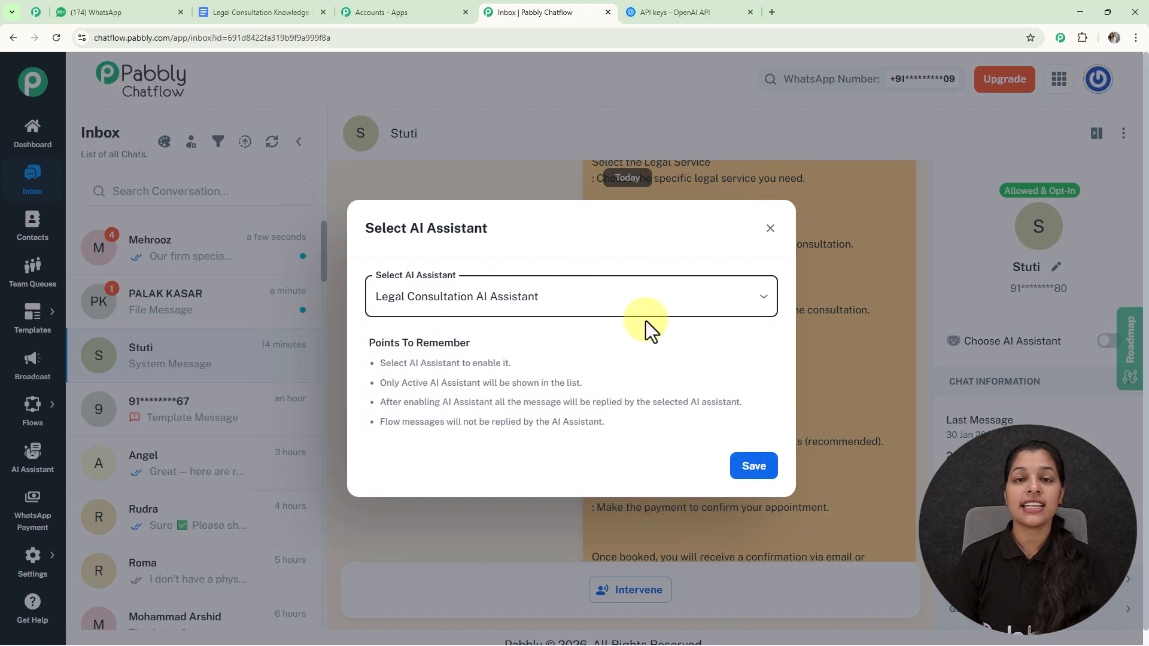
click(759, 468)
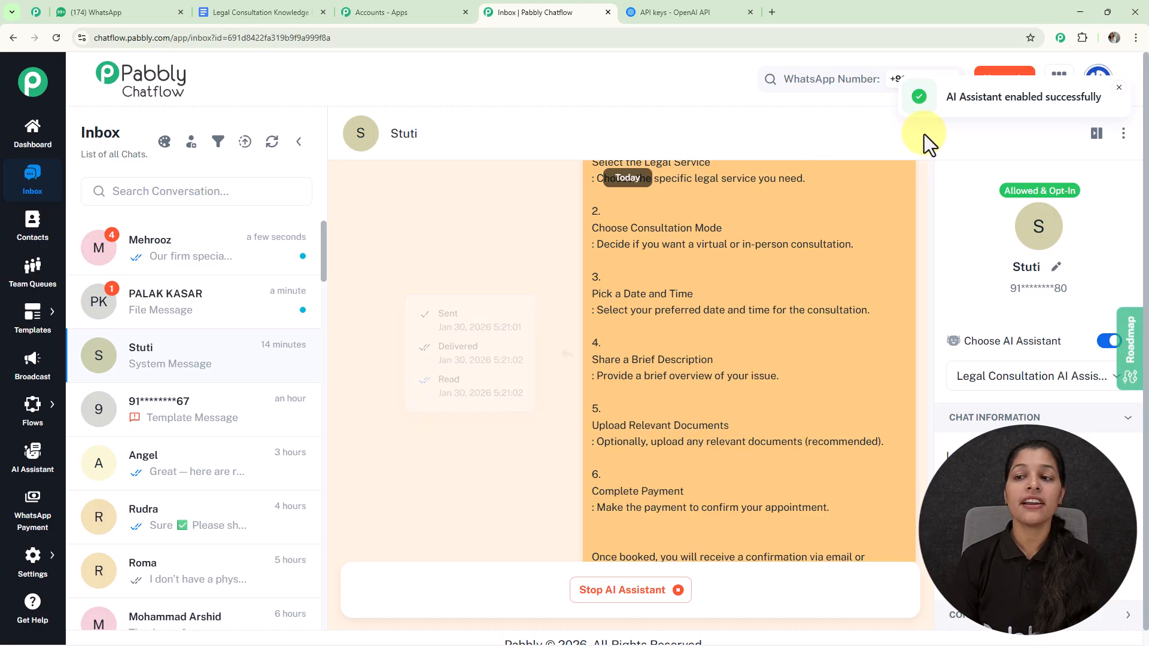
mouse_move(767, 236)
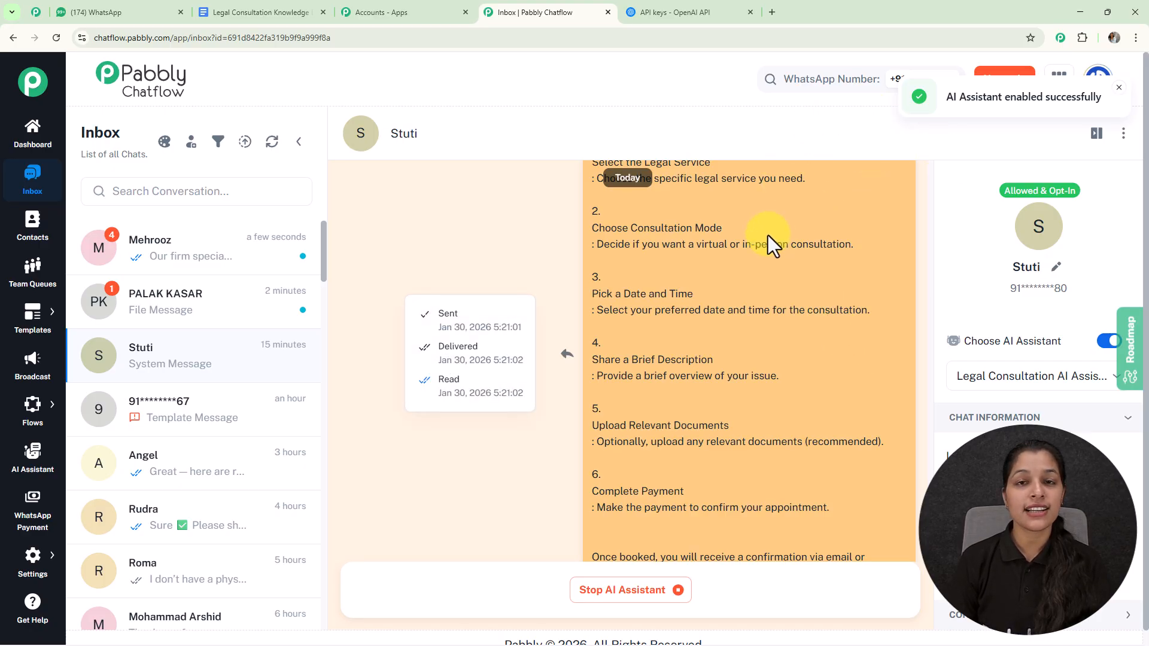